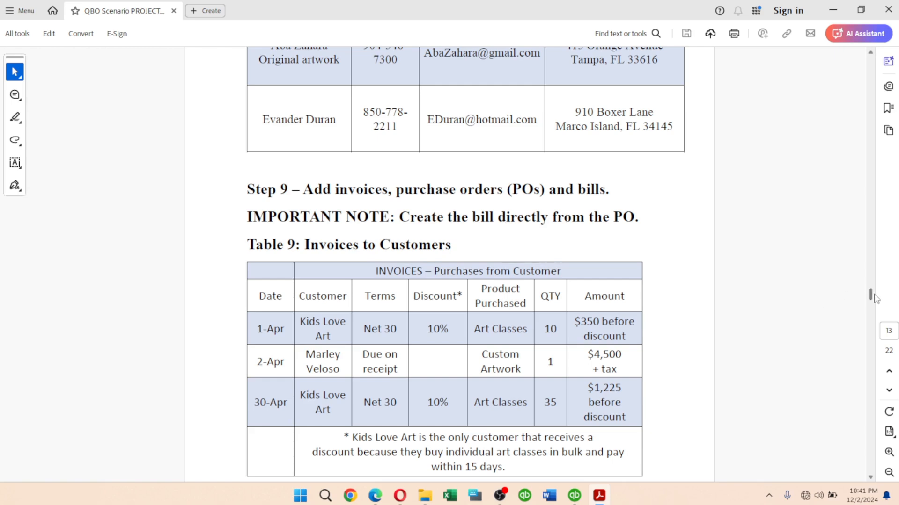
Step: Review the 1-Apr Kids Love Art row in Table 9, Invoices to Customers, of the project PDF
left_click_drag(870, 297, 871, 298)
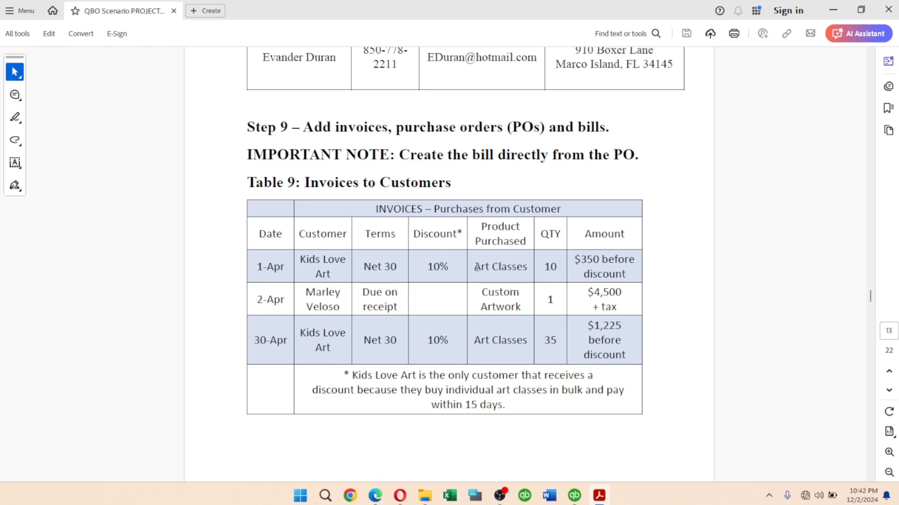
left_click_drag(476, 267, 527, 267)
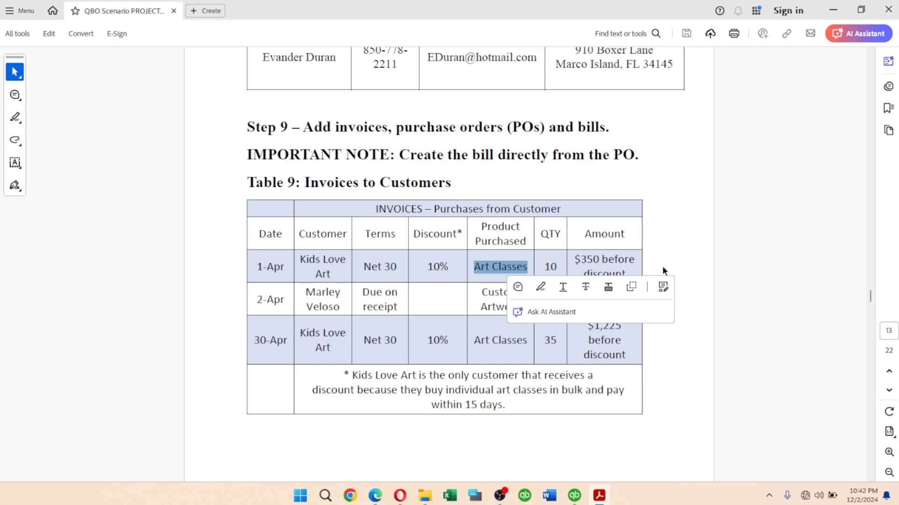
left_click(684, 255)
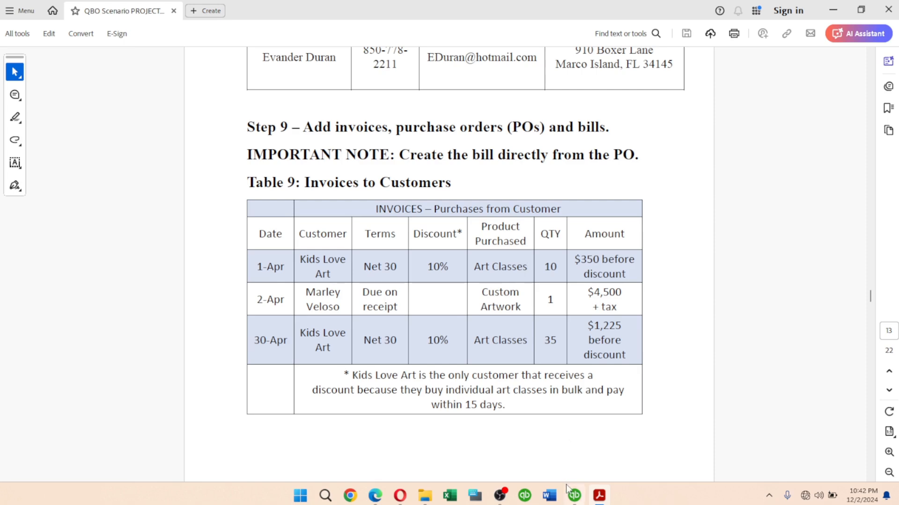
Step: Switch to QuickBooks and start a new invoice for the customer Kids Love Art
left_click(573, 494)
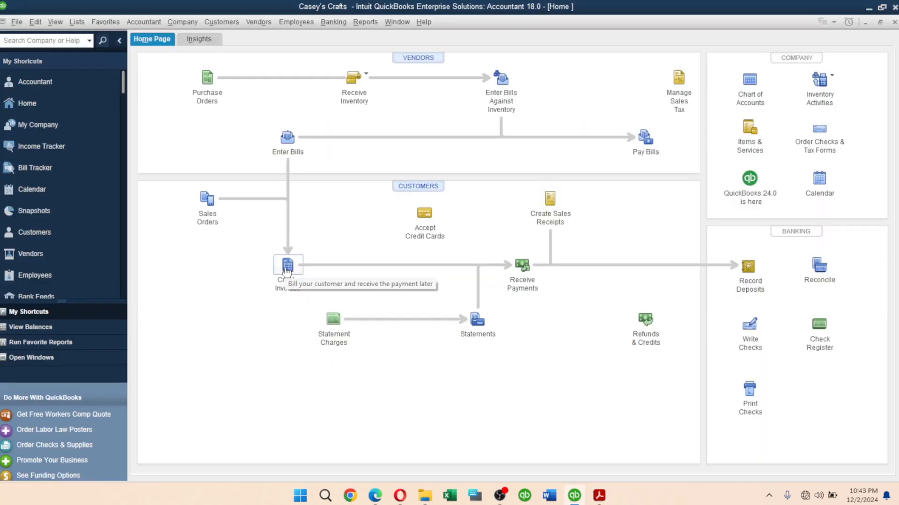
left_click(231, 22)
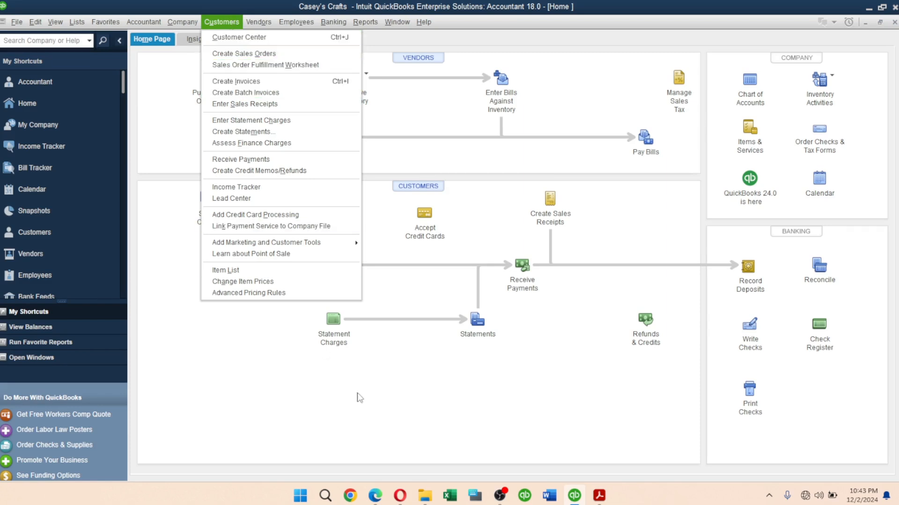
left_click(299, 306)
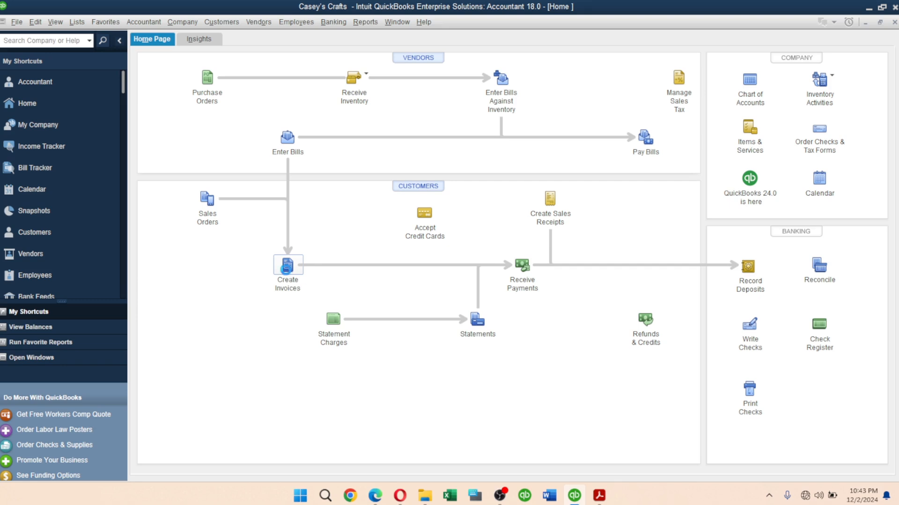
left_click(285, 267)
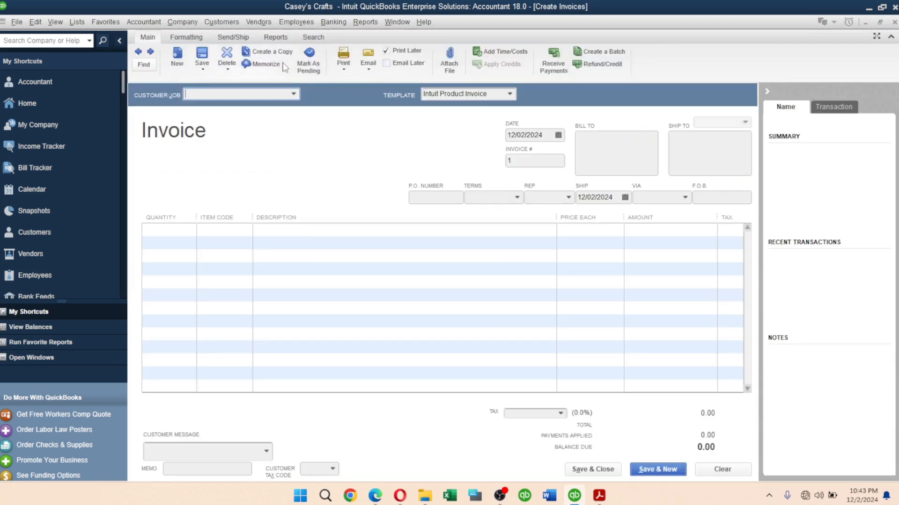
left_click(293, 94)
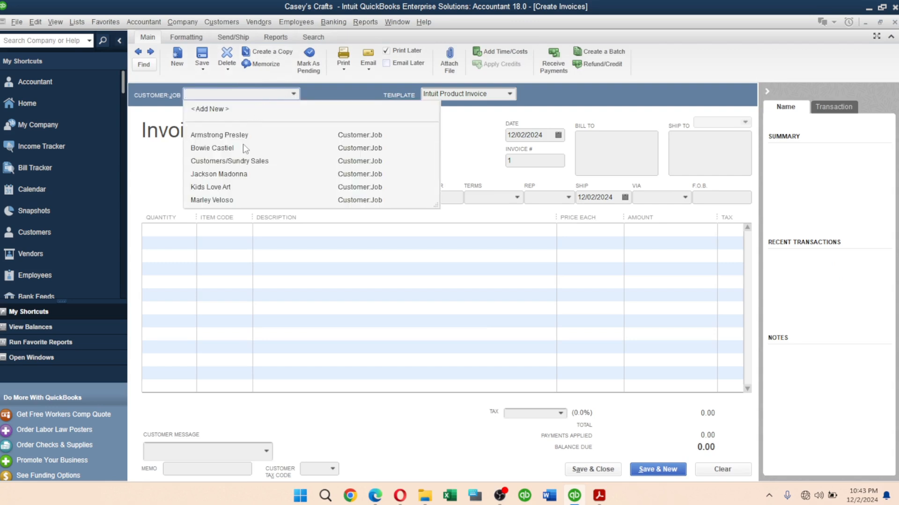
left_click(224, 187)
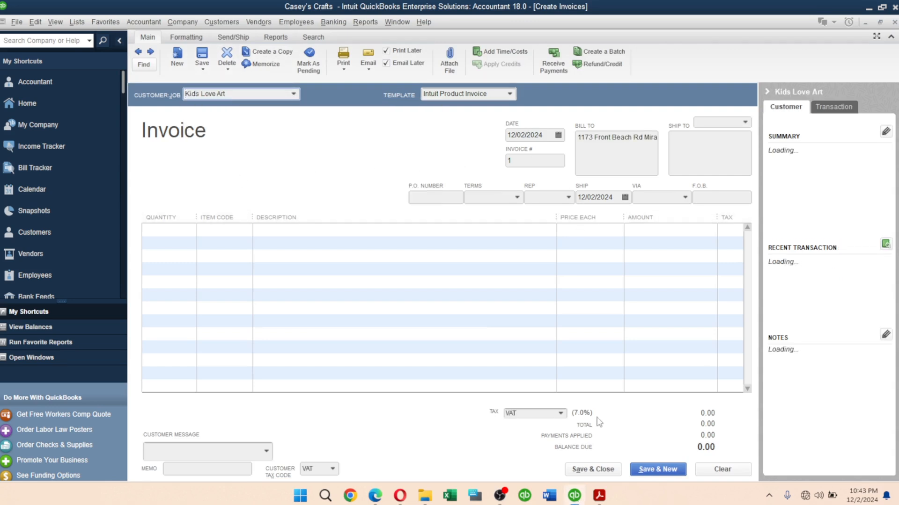
Step: Check Table 9 in the PDF, and set the invoice date to 04/01/2024 and the terms to Net 30
left_click(599, 495)
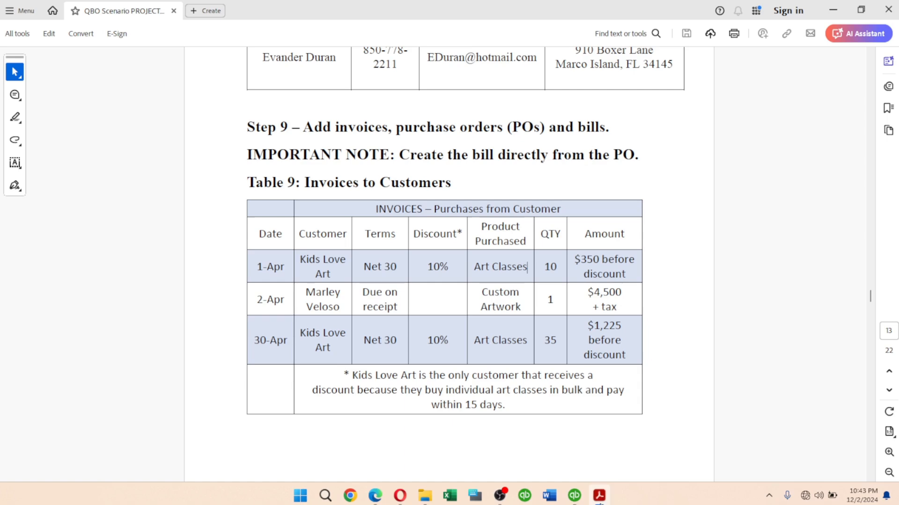
left_click(575, 495)
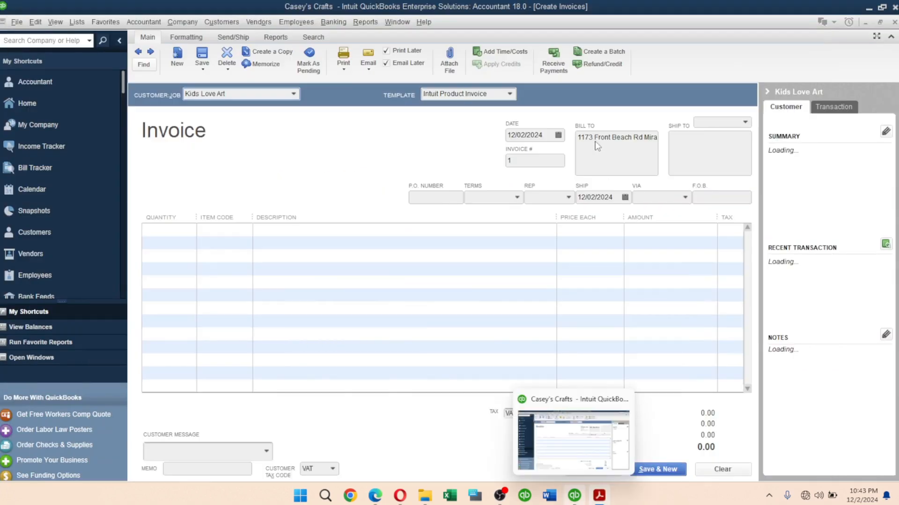
left_click(551, 135)
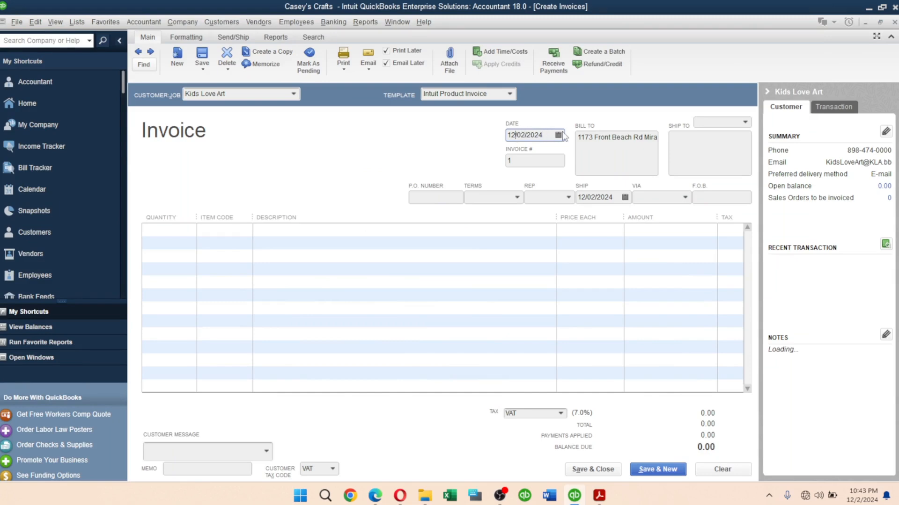
key("BackSpace")
key("BackSpace")
type("01")
key("Right")
key("Right")
key("Delete")
type("1")
key("Delete")
type("4")
left_click(517, 197)
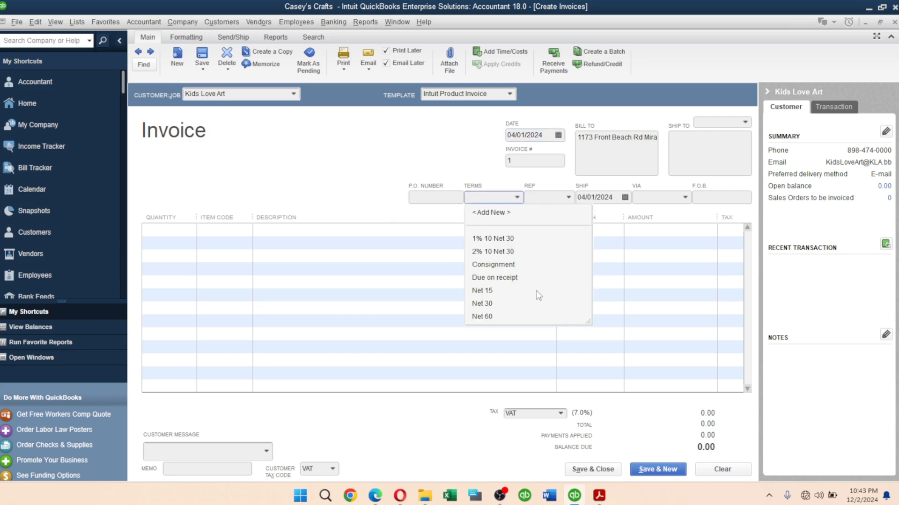
left_click(490, 303)
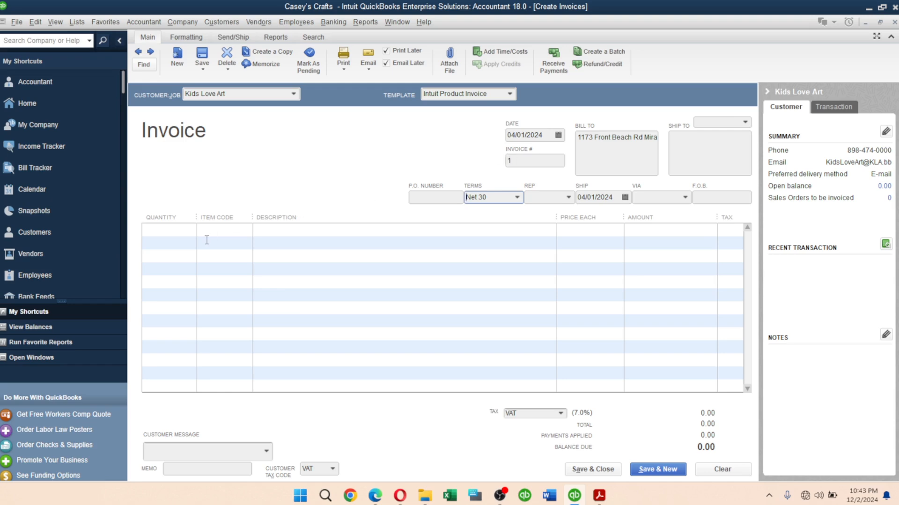
Step: Add an invoice line for 10 Group Art Classes and widen the tax column
left_click(172, 229)
type("10")
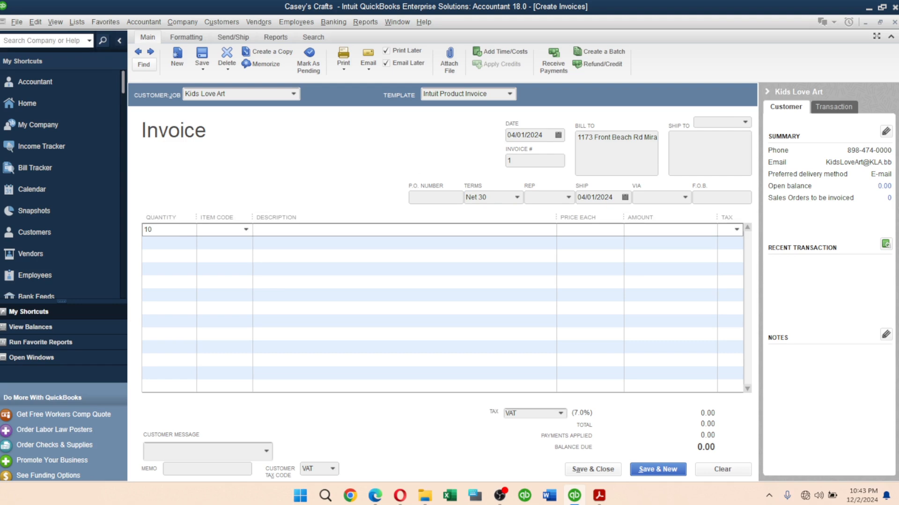
key("Tab")
type("G")
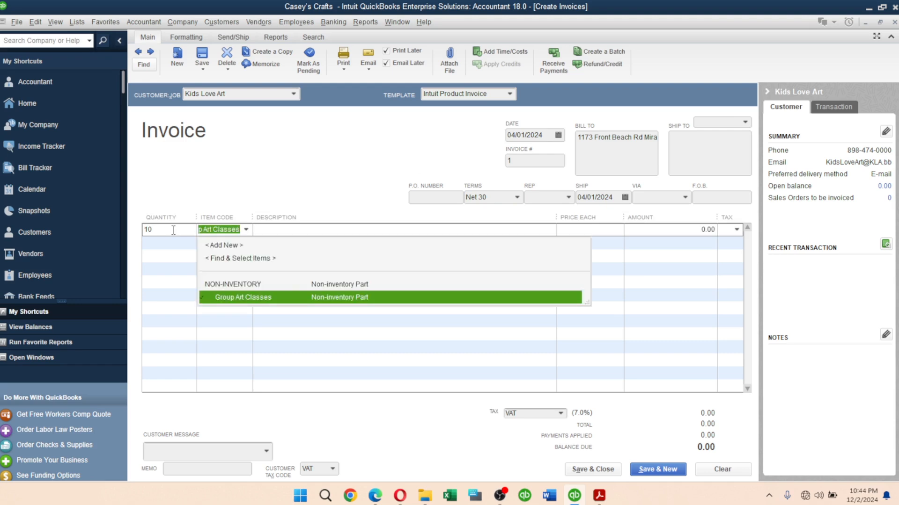
key("Tab")
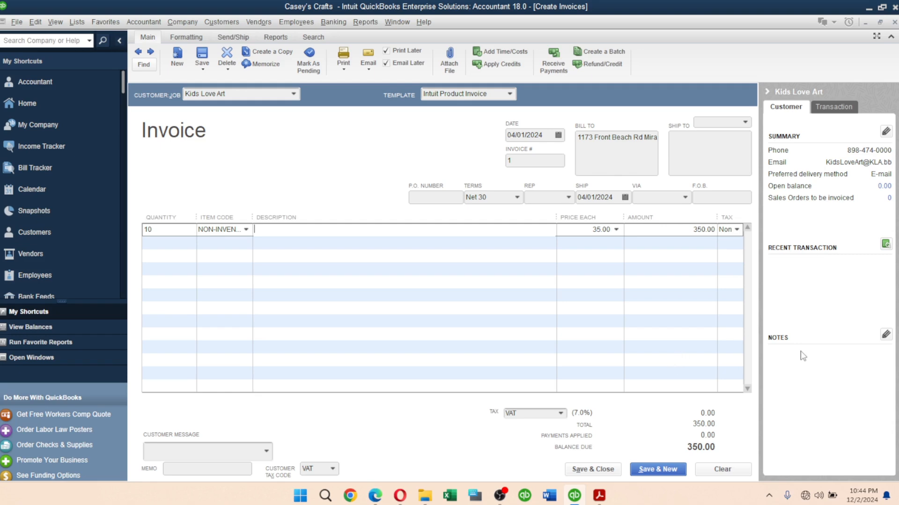
left_click_drag(716, 217, 673, 217)
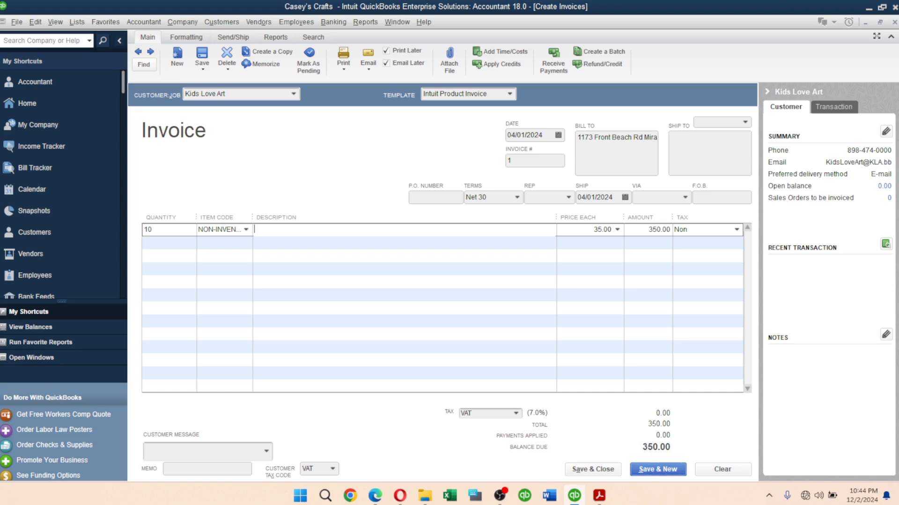
Step: Check the invoice against the PDF and save it, accepting the past date, making the terms permanent and declining an Outlook profile
left_click(599, 496)
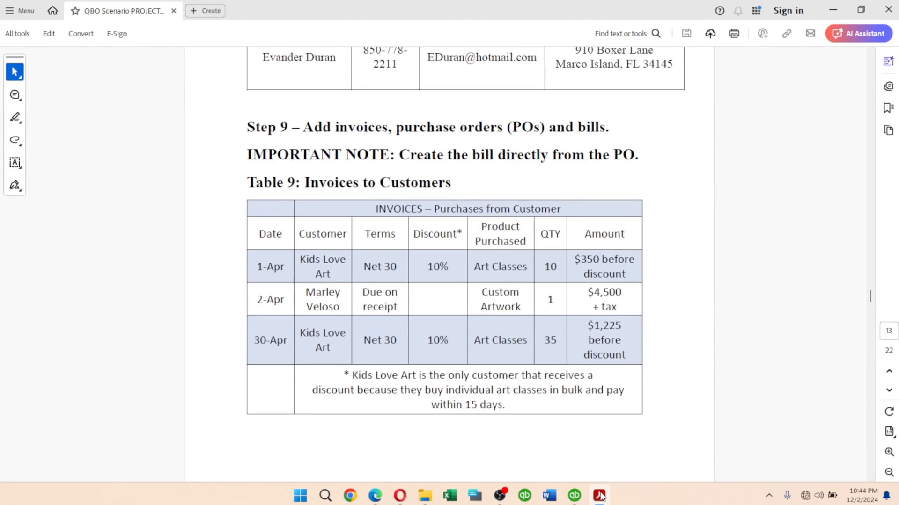
left_click(600, 496)
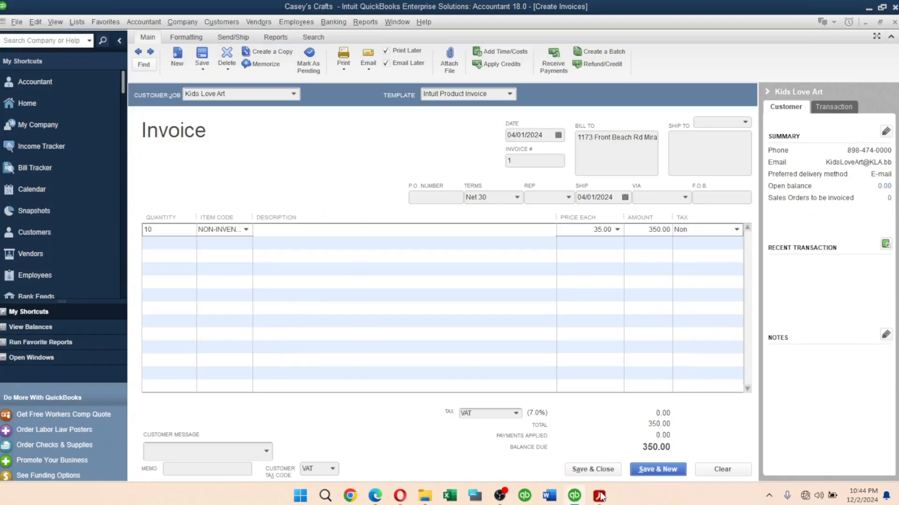
left_click(657, 469)
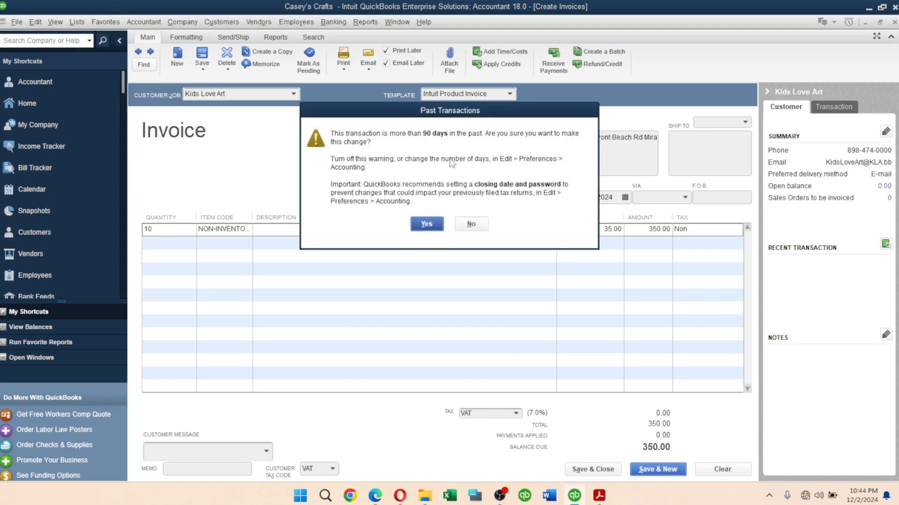
left_click(426, 225)
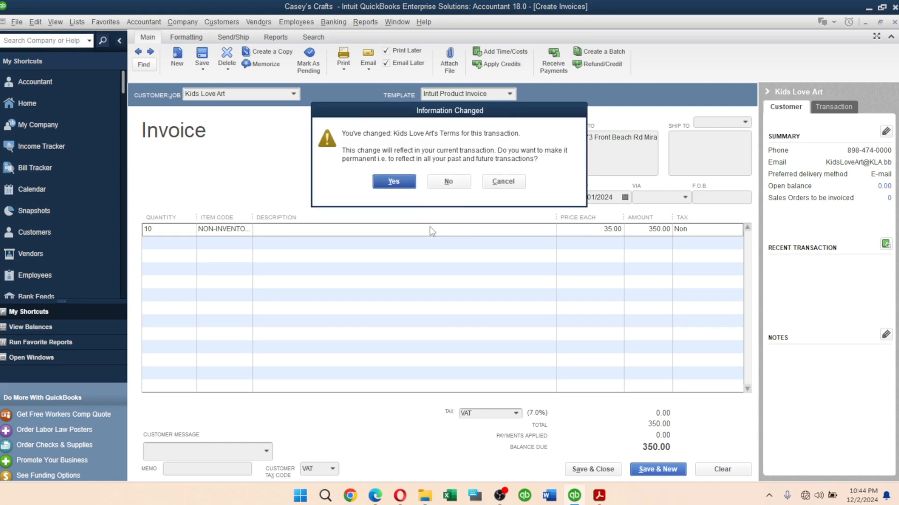
left_click(394, 183)
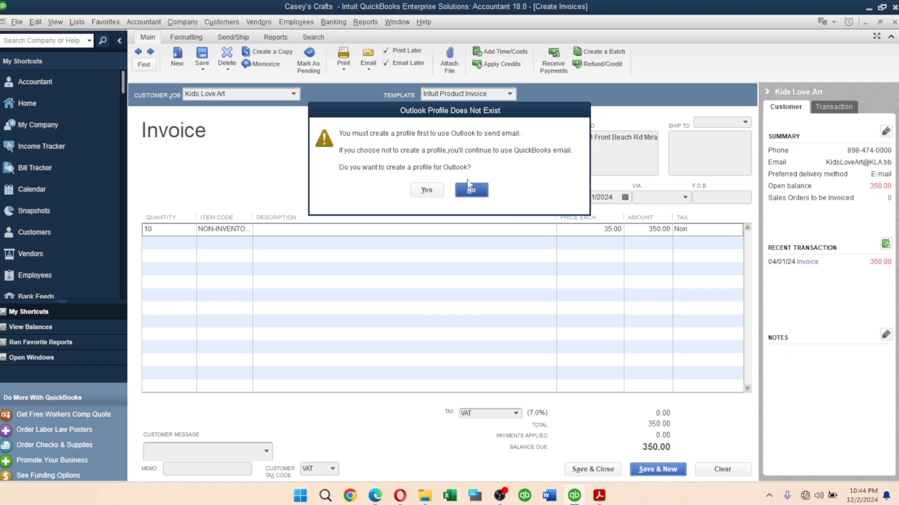
left_click(471, 191)
left_click(397, 66)
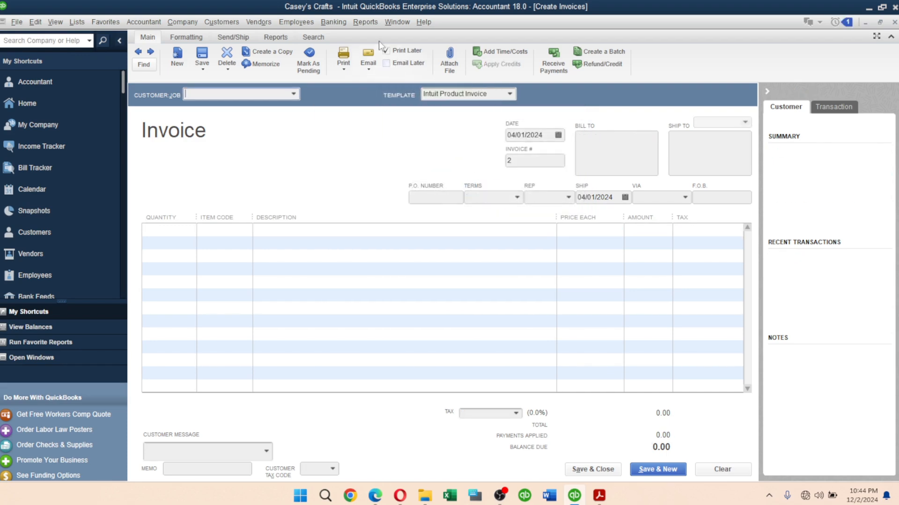
Step: Open the overdue Kids Love Art invoice from the reminders
left_click(845, 24)
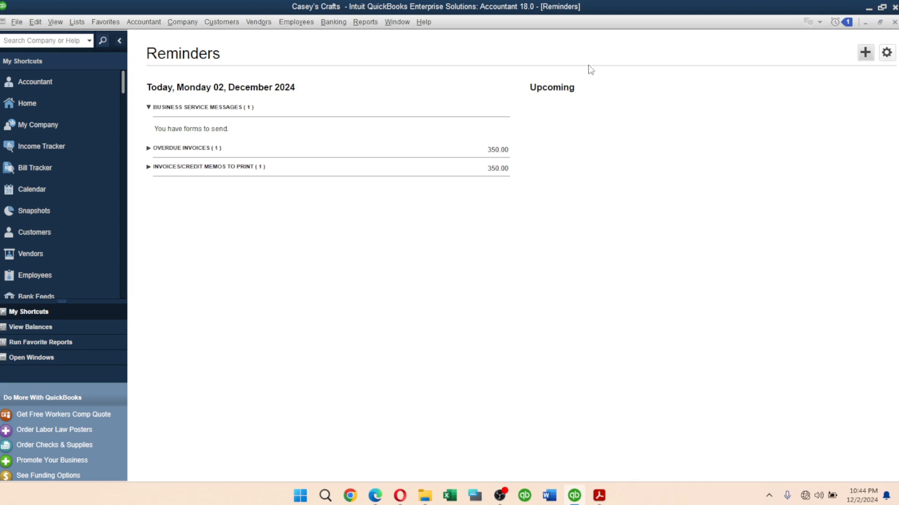
left_click(156, 151)
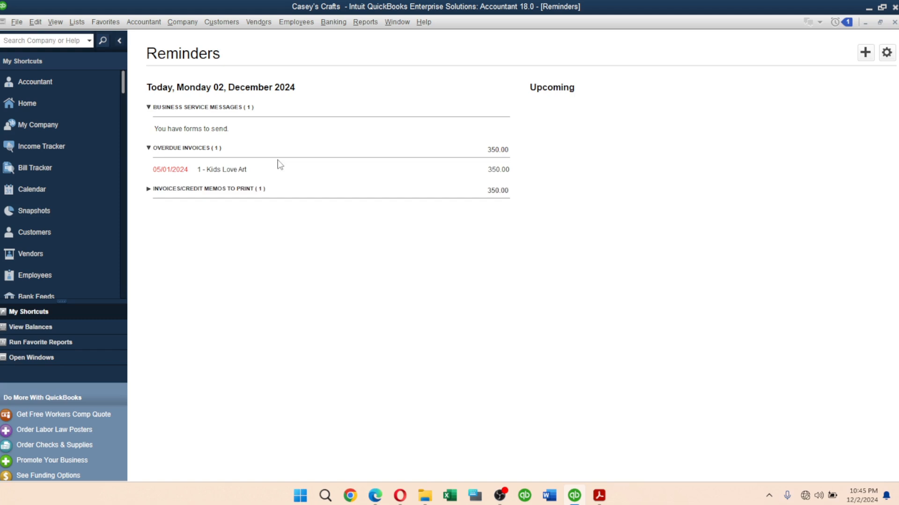
double_click(222, 169)
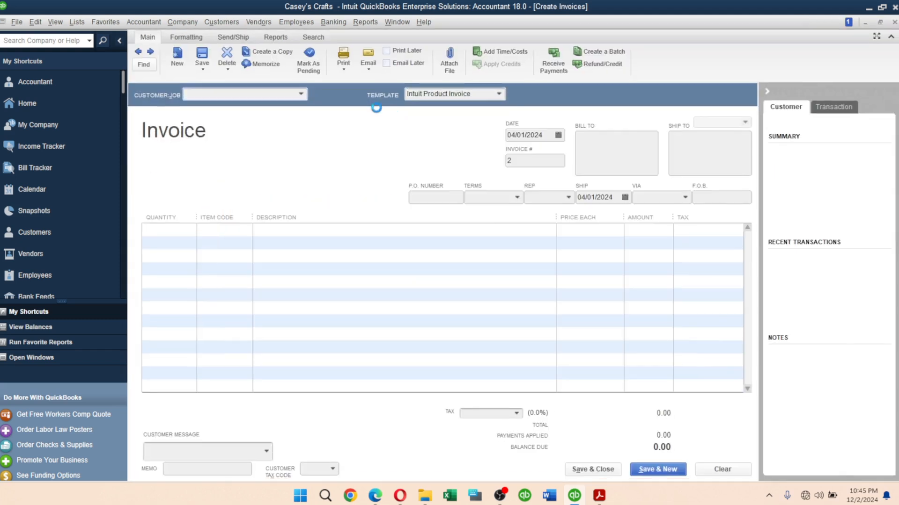
Step: Turn off Print Later and Email Later on the Kids Love Art invoice, record the changes, and close the Reminders
left_click(387, 63)
left_click(387, 50)
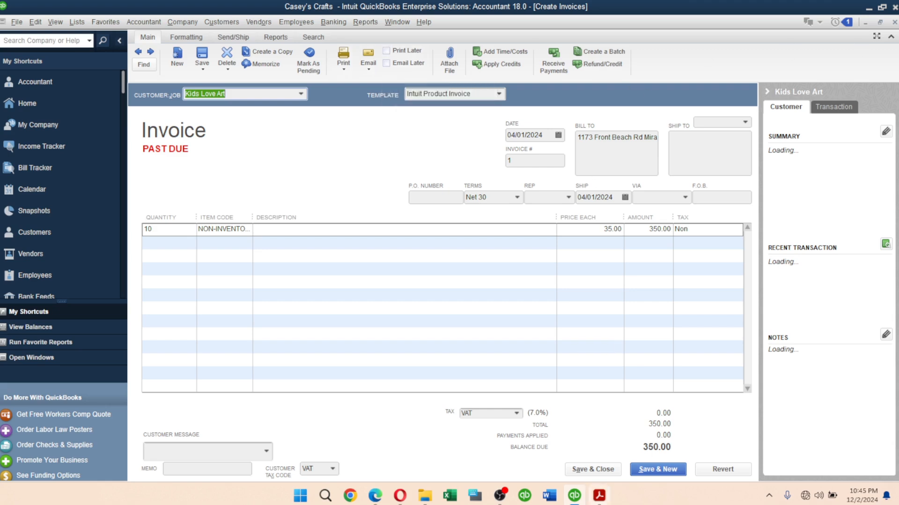
left_click(587, 470)
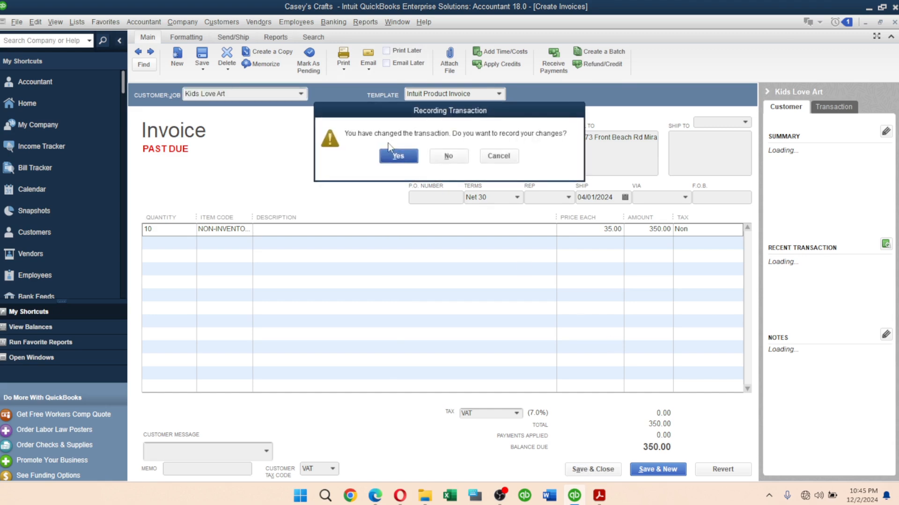
left_click(394, 156)
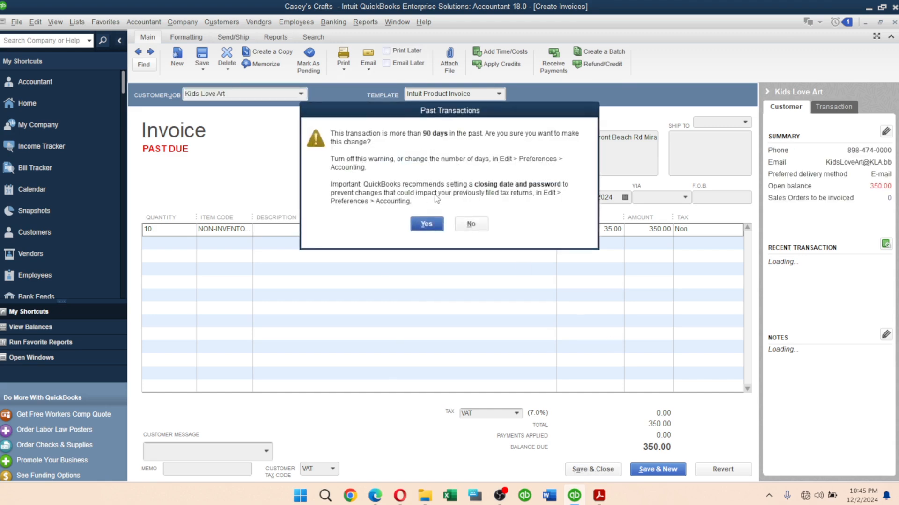
left_click(428, 223)
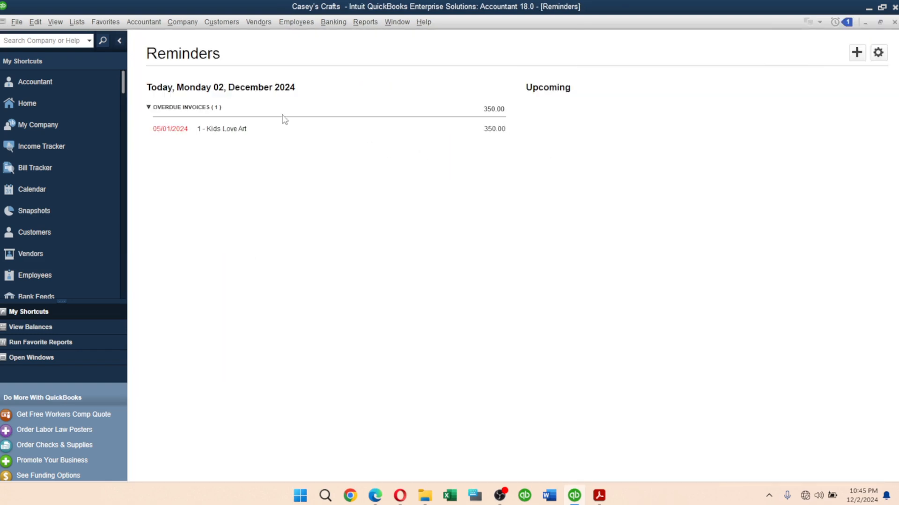
left_click(218, 131)
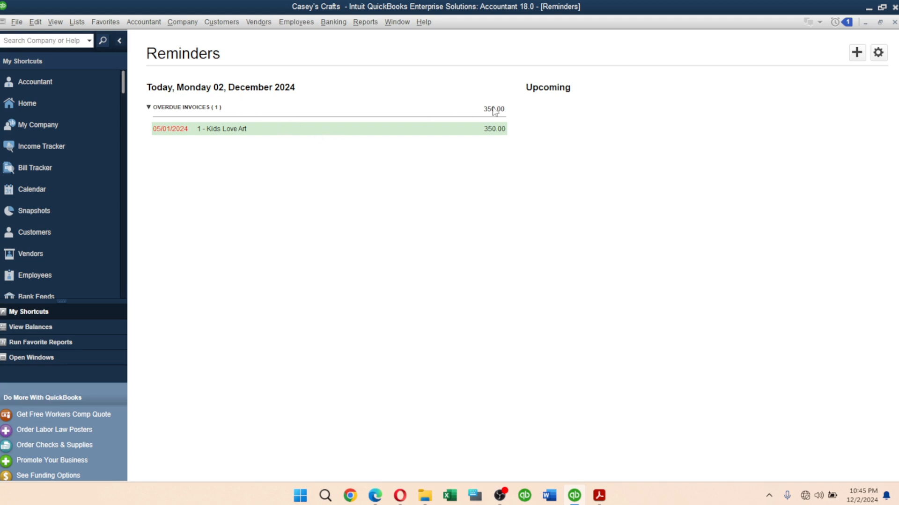
left_click(894, 23)
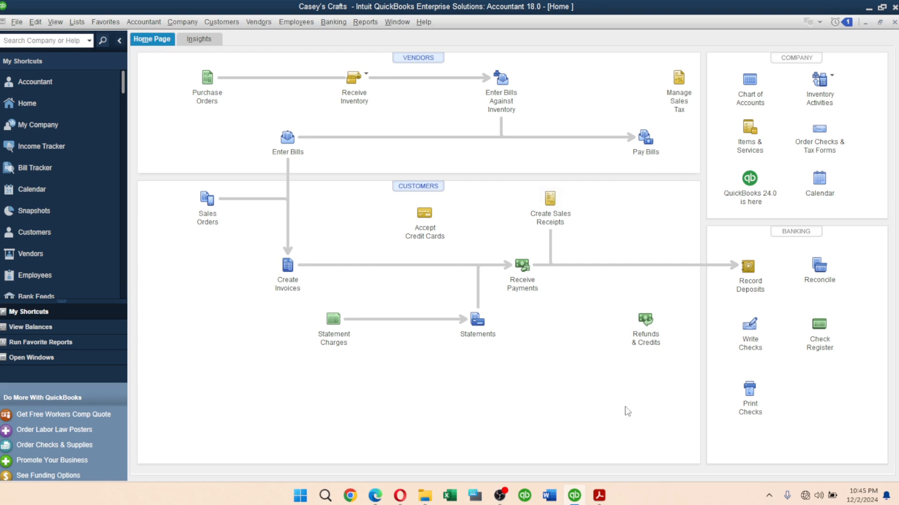
Step: Check the 2-Apr row of Table 9 in the project PDF and start a new invoice for that customer
left_click(599, 495)
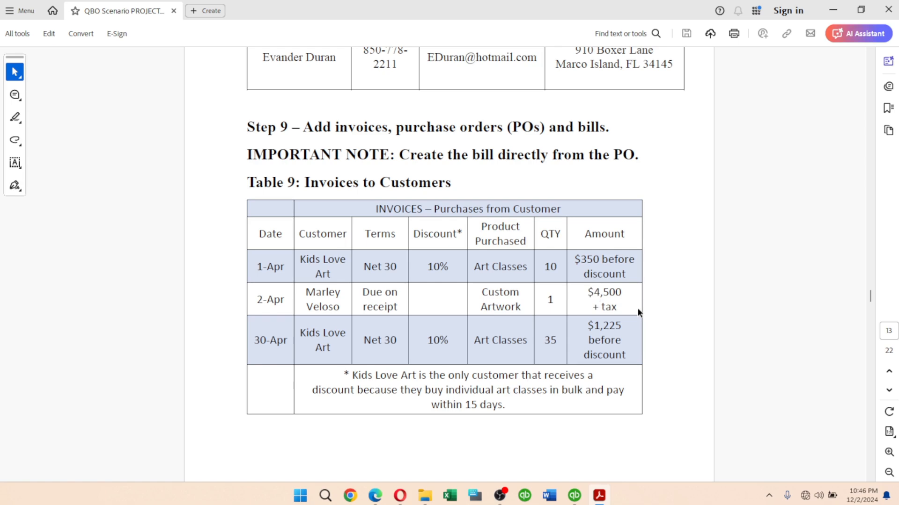
left_click(574, 494)
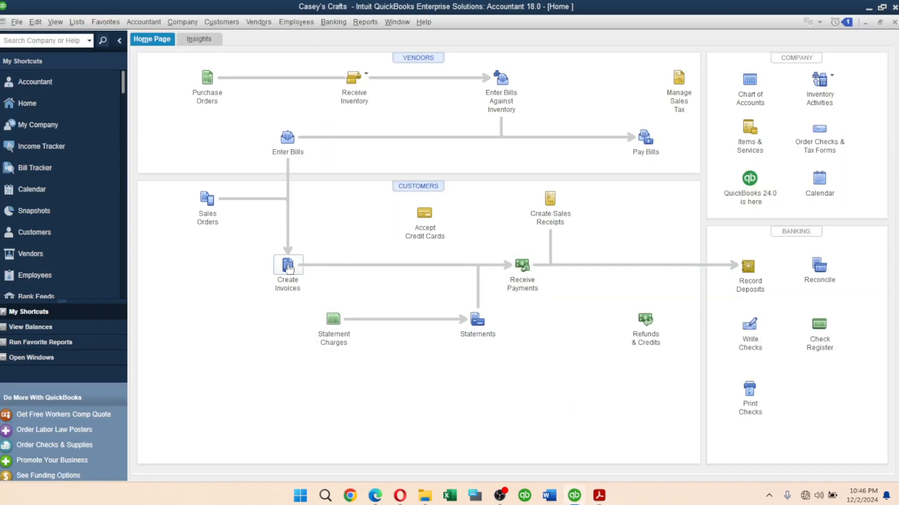
left_click(287, 266)
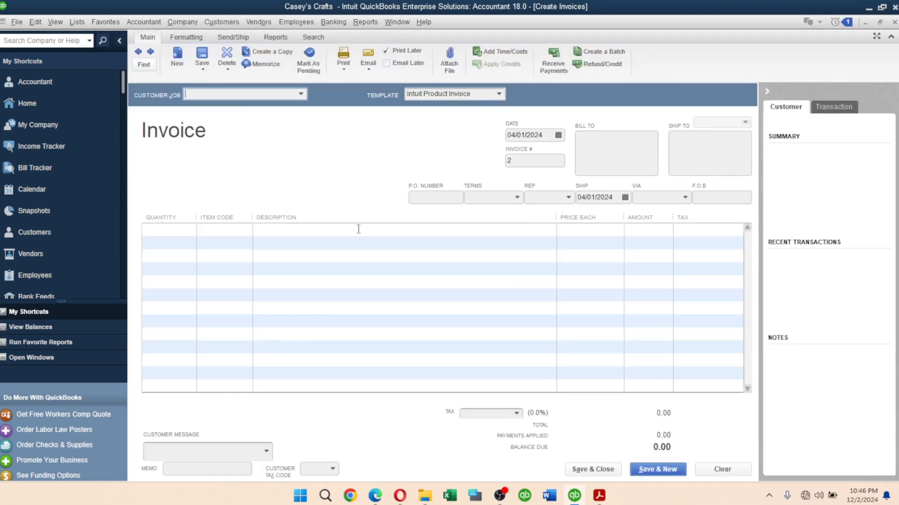
double_click(595, 502)
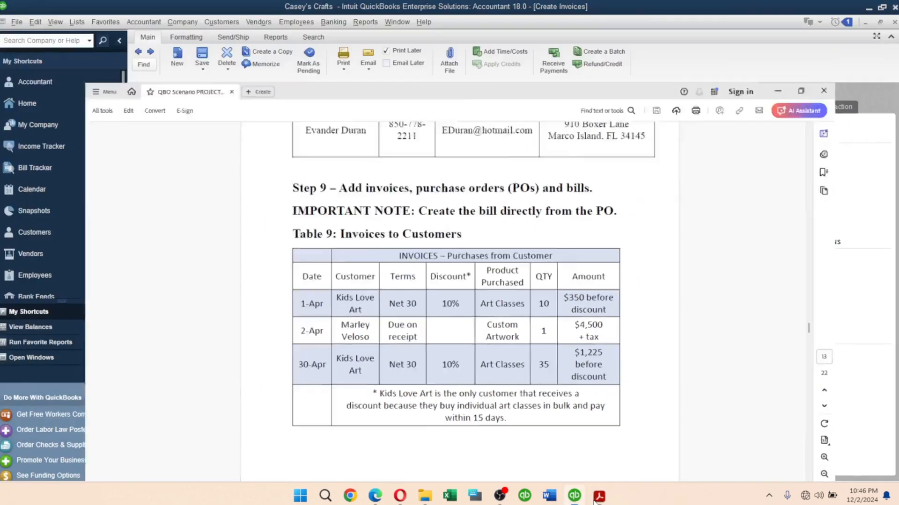
left_click(595, 502)
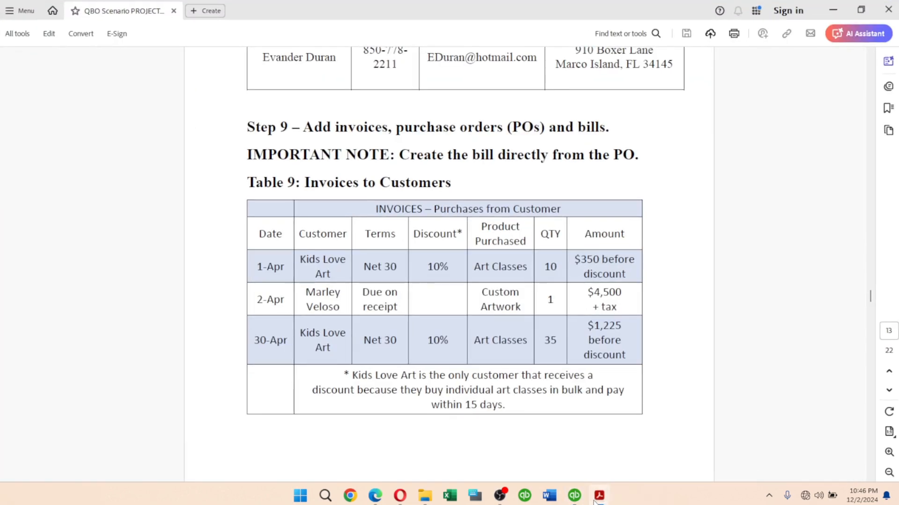
left_click(596, 502)
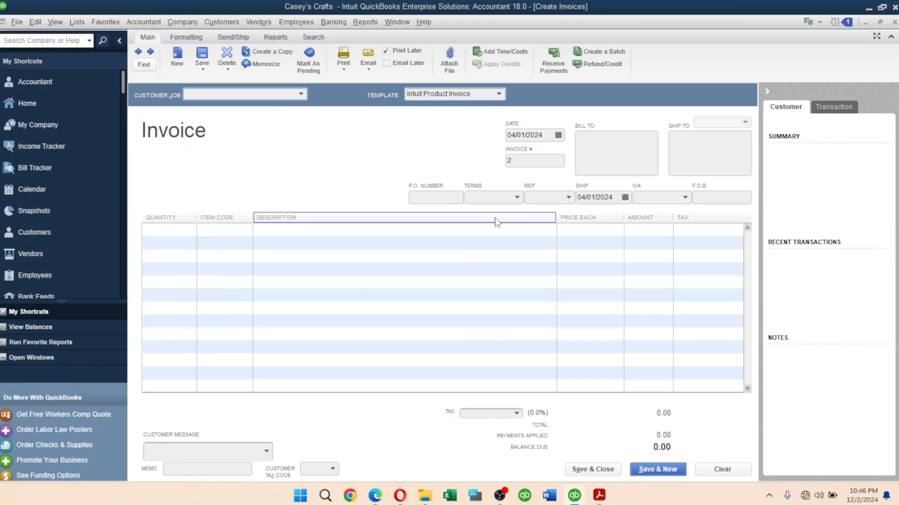
left_click(217, 92)
type("Marley Veloso")
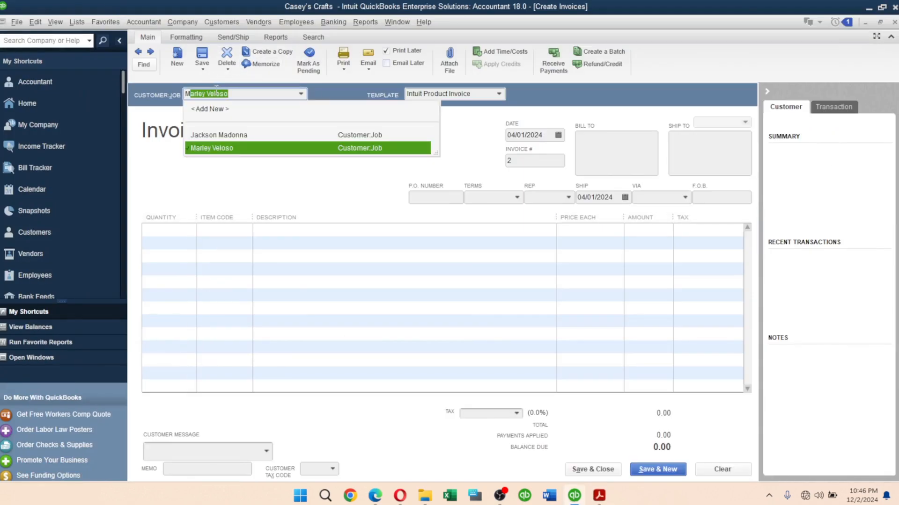
left_click(229, 150)
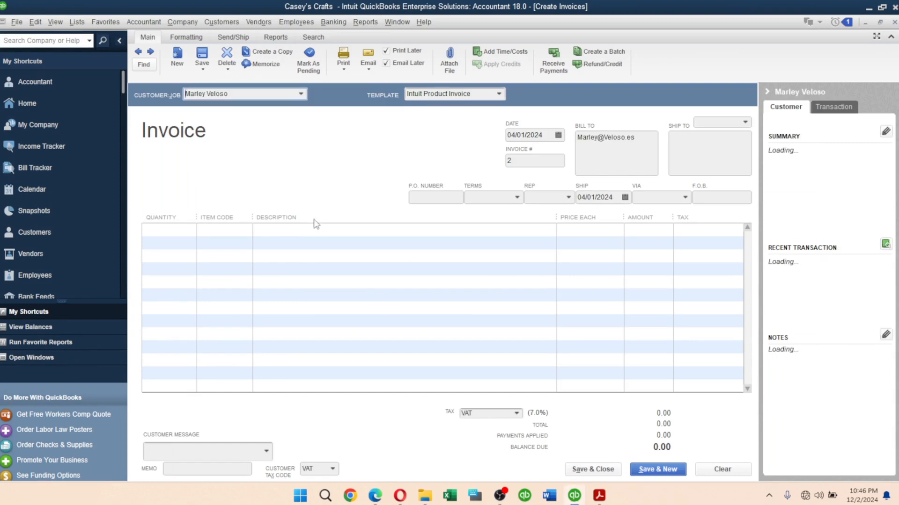
Step: Add an invoice line for 1 Custom Artwork priced at 4,500 and dismiss the Price Levels notice
left_click(179, 229)
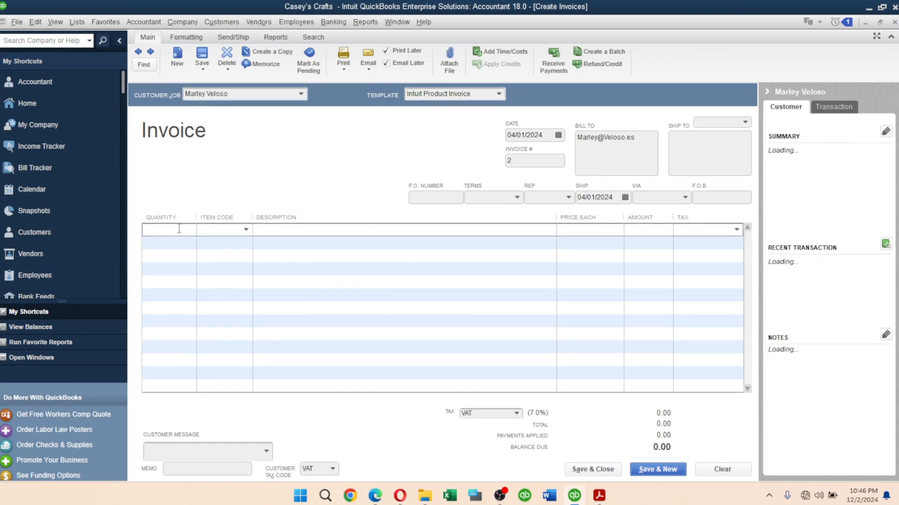
type("1")
key("Tab")
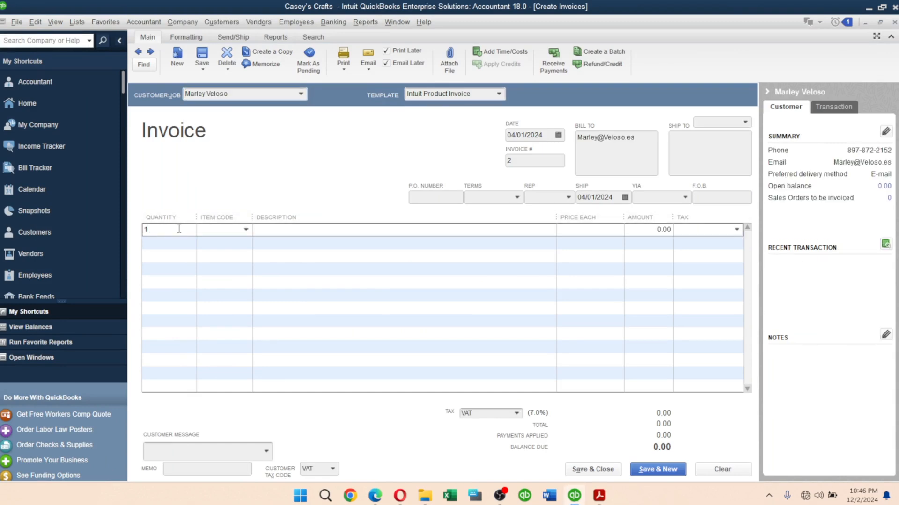
type("c")
key("Tab")
key("Tab")
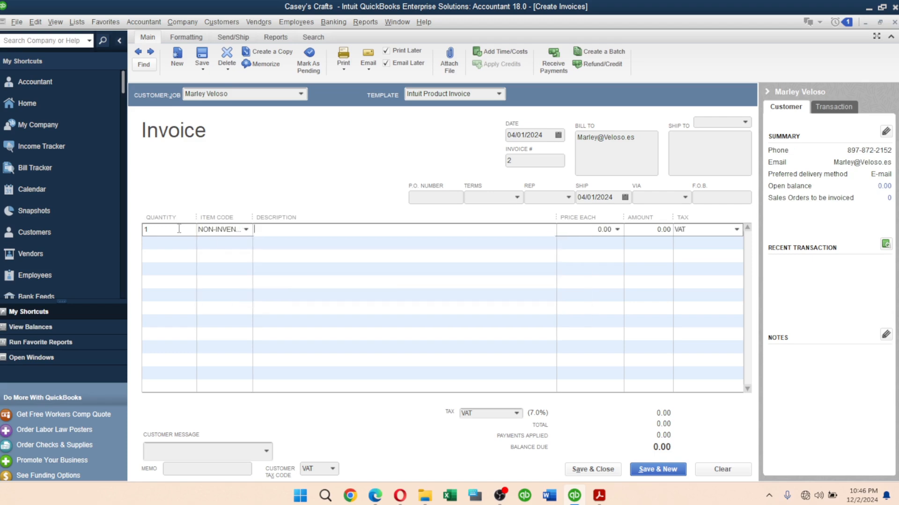
type("45")
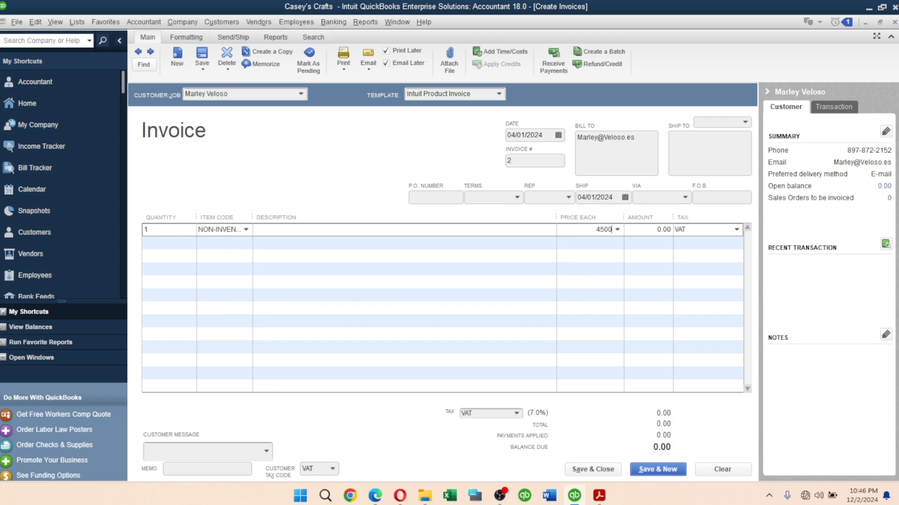
left_click(178, 228)
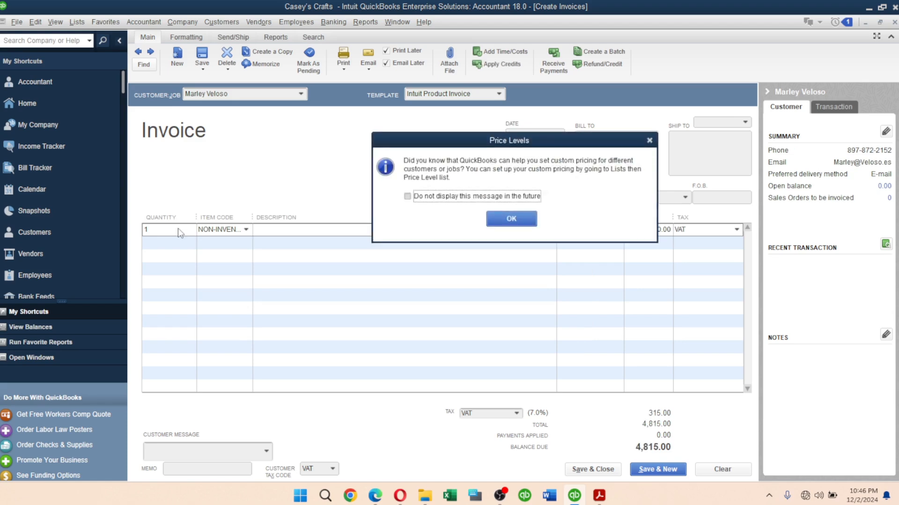
left_click(509, 226)
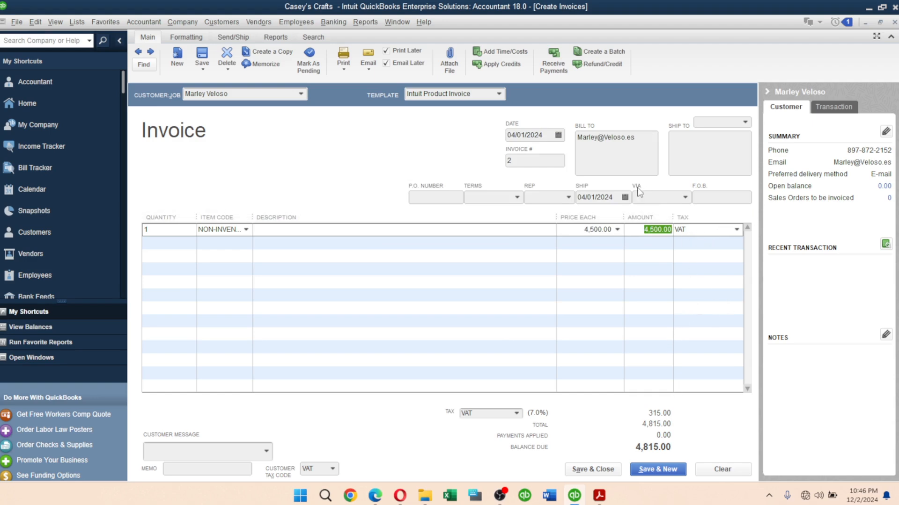
Step: Set the invoice's terms to Due on receipt and its date to 04/02/2024
left_click(517, 197)
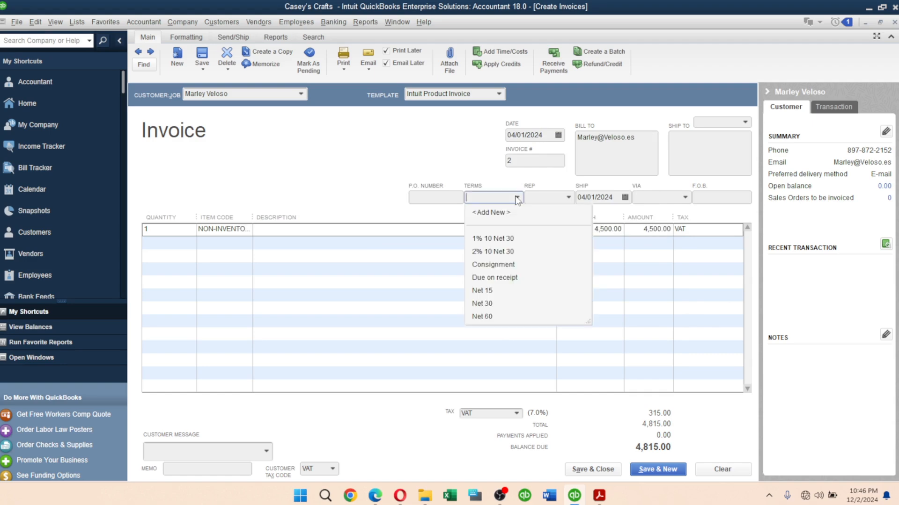
left_click(493, 280)
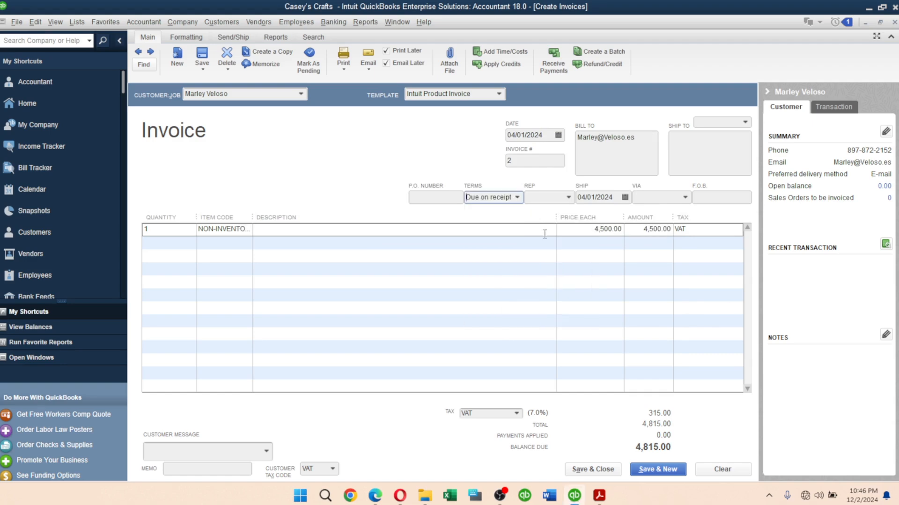
left_click(558, 135)
left_click(547, 189)
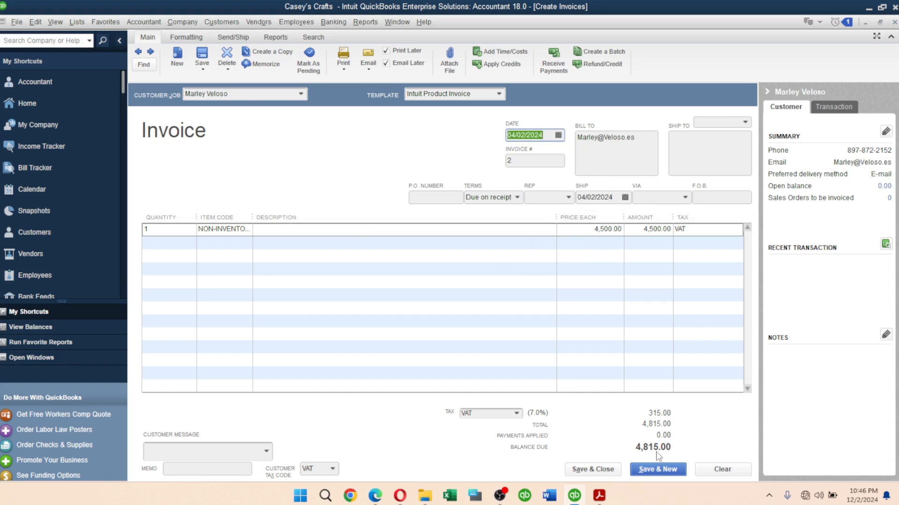
Step: Save the invoice and start a new one, accepting the past date and making the terms change permanent
left_click(650, 469)
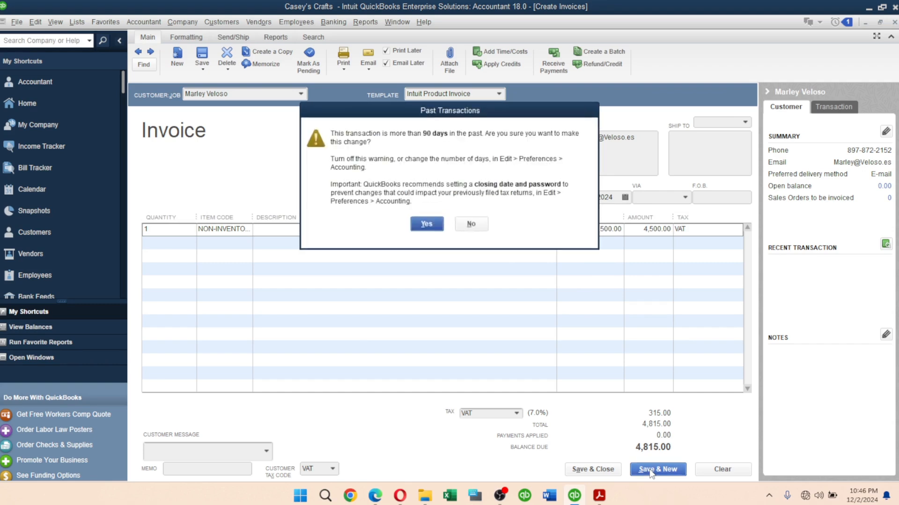
left_click(427, 225)
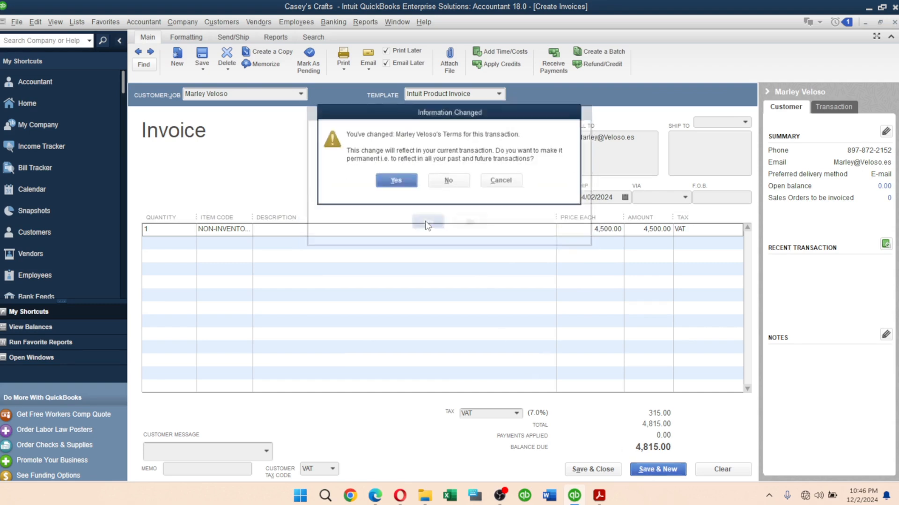
left_click(394, 181)
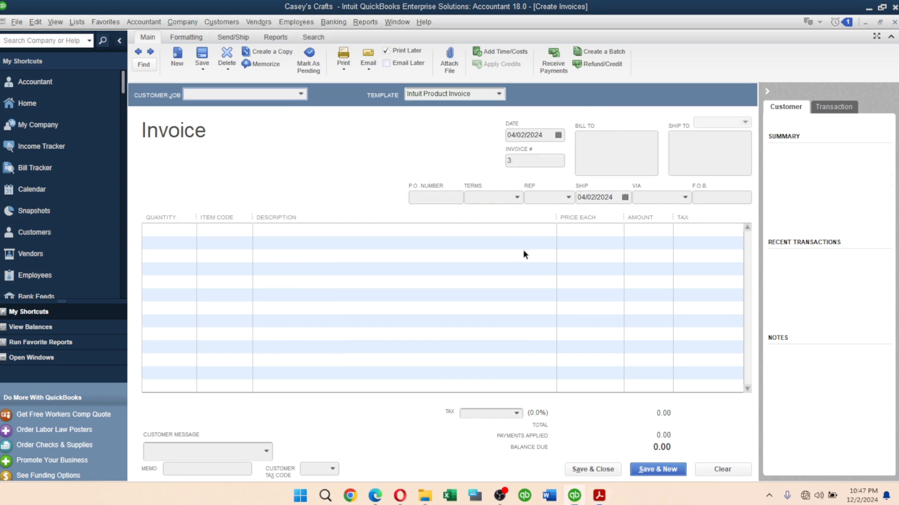
Step: Check the 30-Apr row of Table 9 in the PDF and set the blank invoice's customer to Kids Love Art
key("alt+Tab")
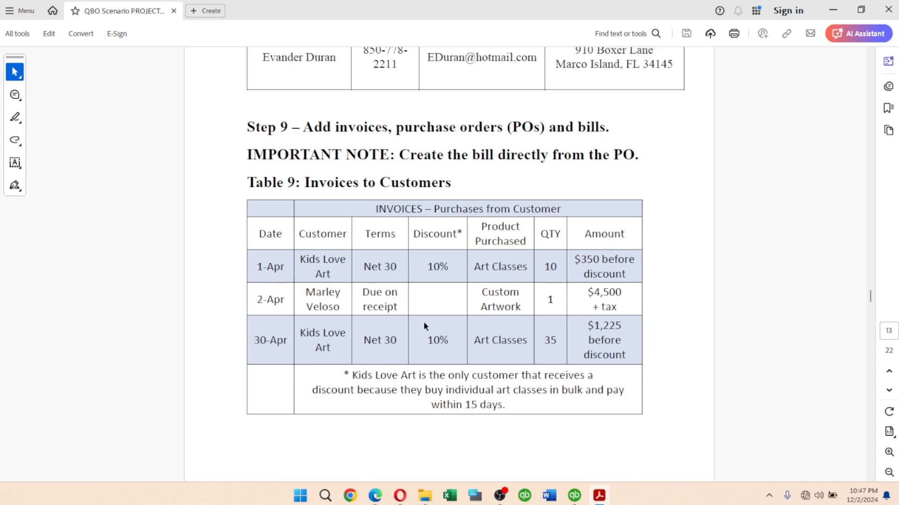
left_click_drag(546, 342, 559, 344)
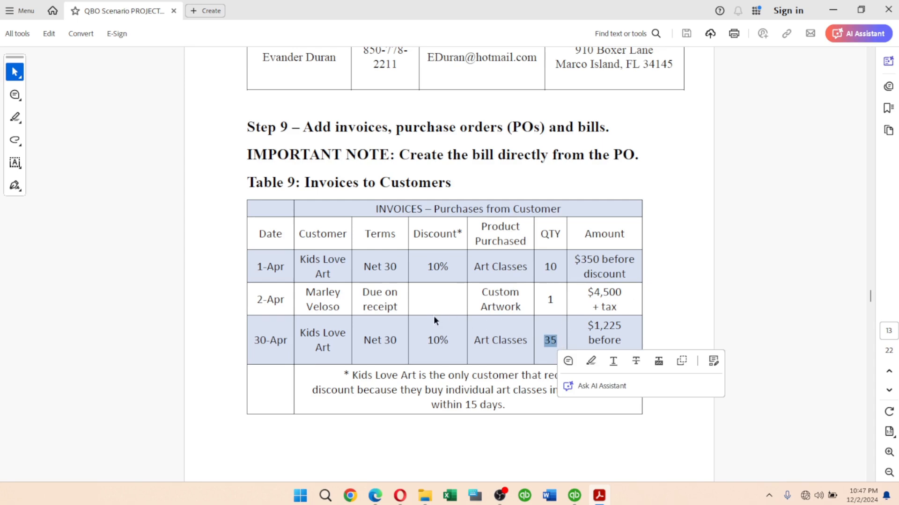
key("alt+Tab")
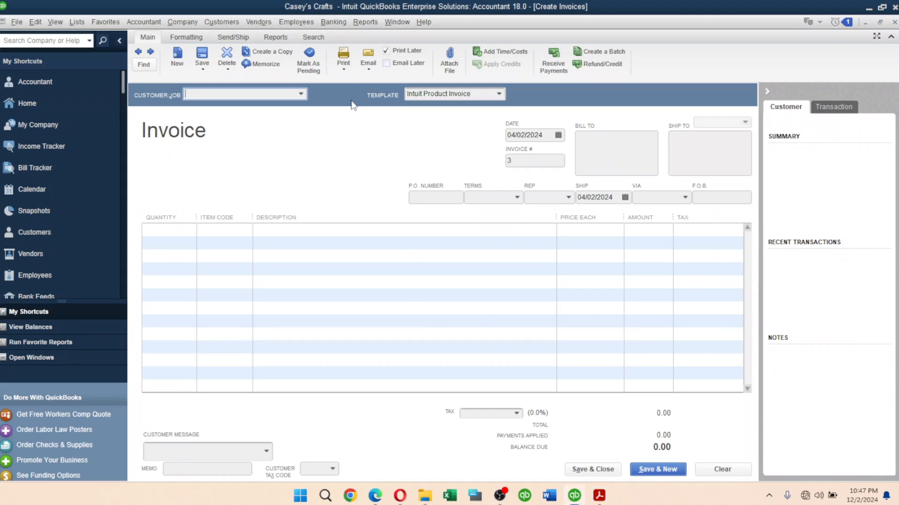
type("Kids Love Art")
key("Tab")
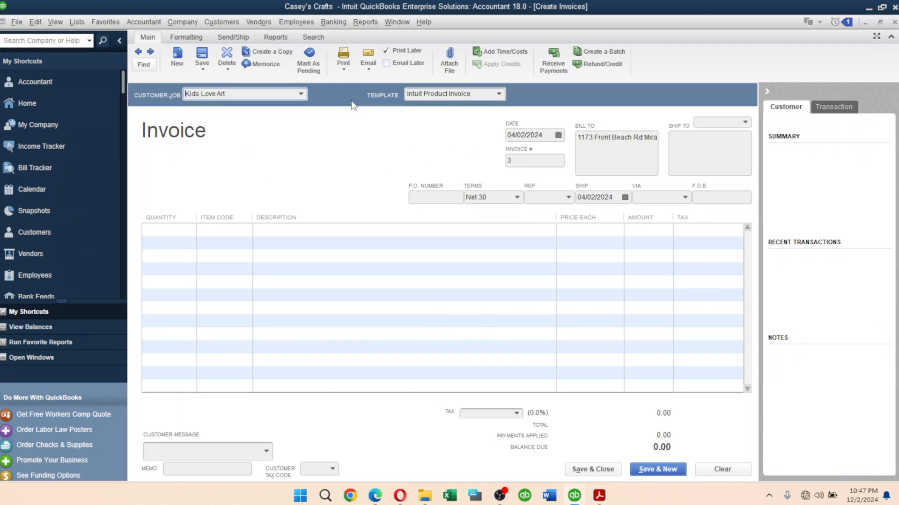
Step: Date the Kids Love Art invoice 04/30/2024 and select Net 30 as its terms
left_click(557, 134)
left_click(547, 239)
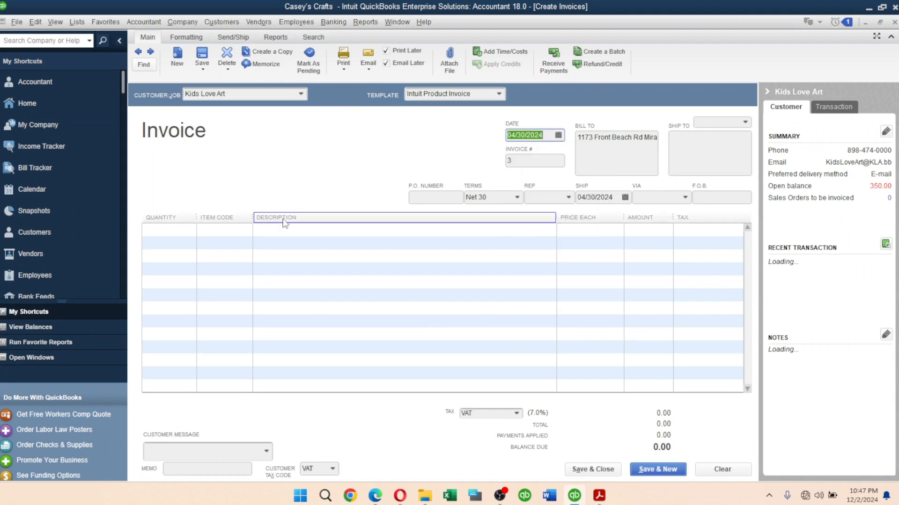
left_click(484, 198)
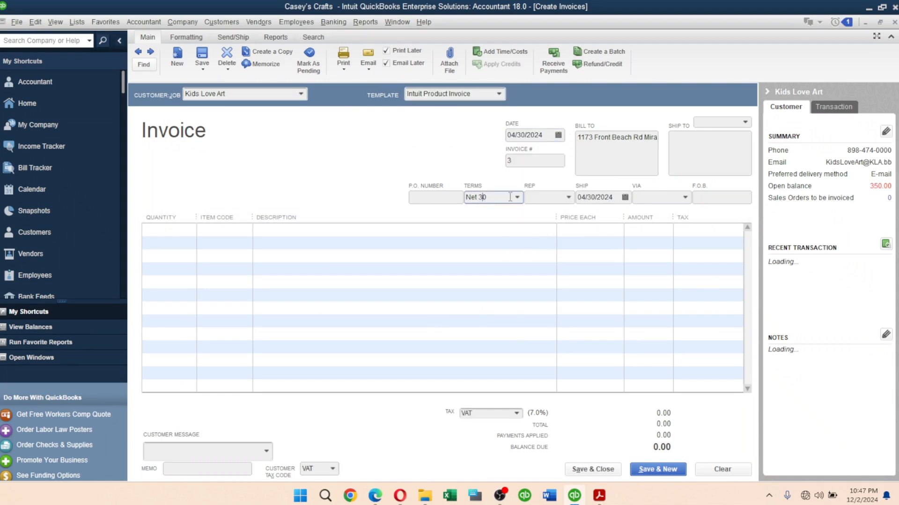
left_click(517, 197)
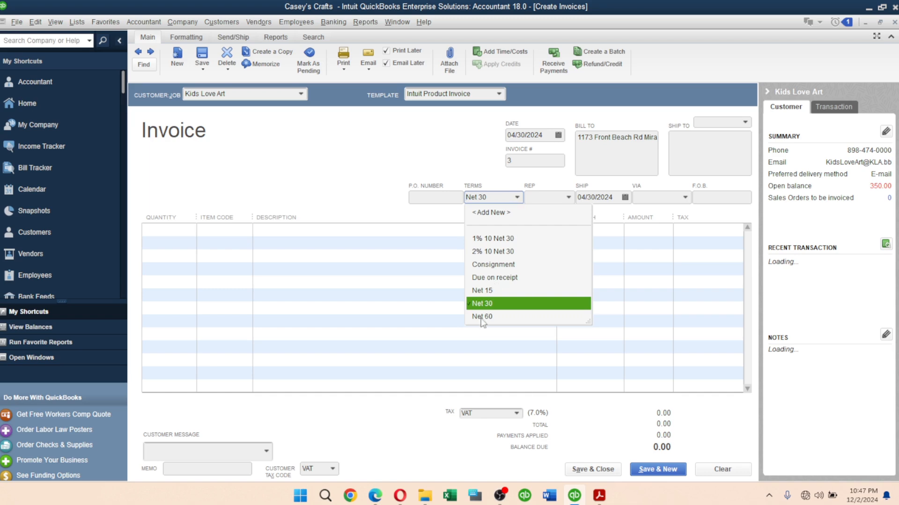
left_click(488, 303)
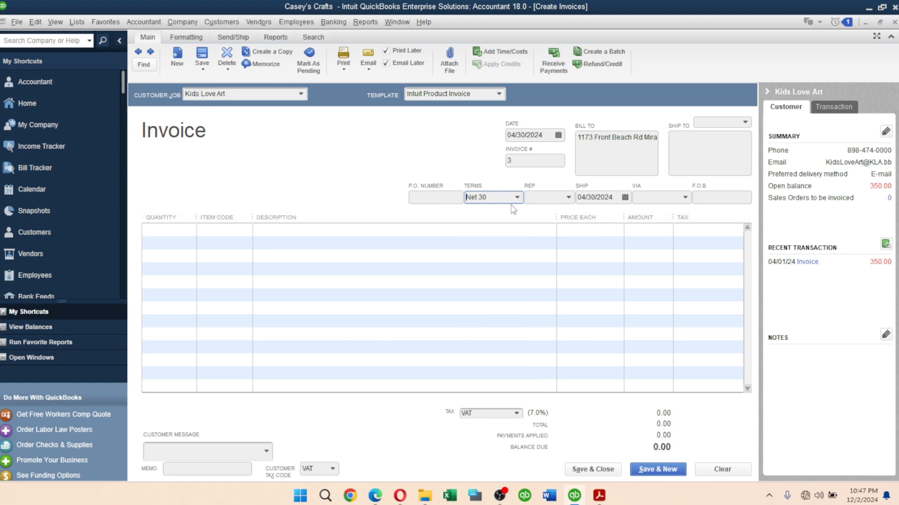
Step: Add an invoice line for 35 Group Art Classes
left_click(171, 228)
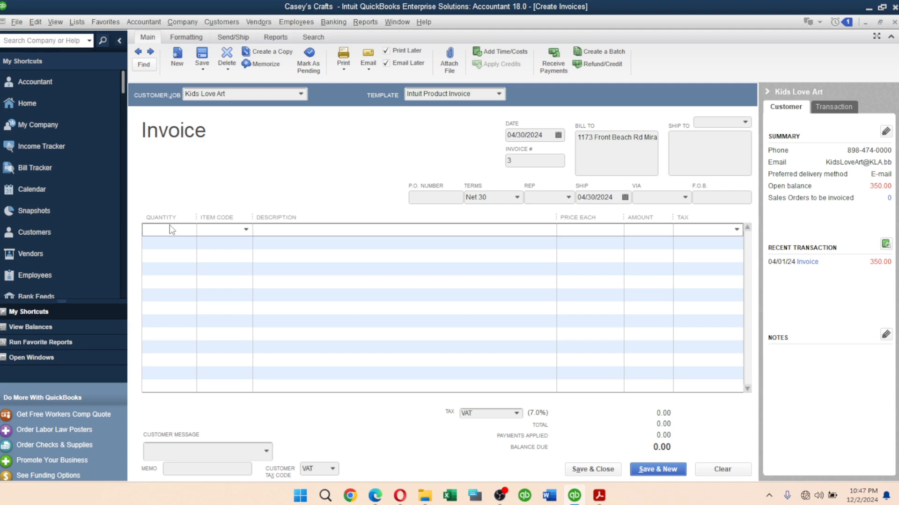
type("35")
key("Tab")
type("g")
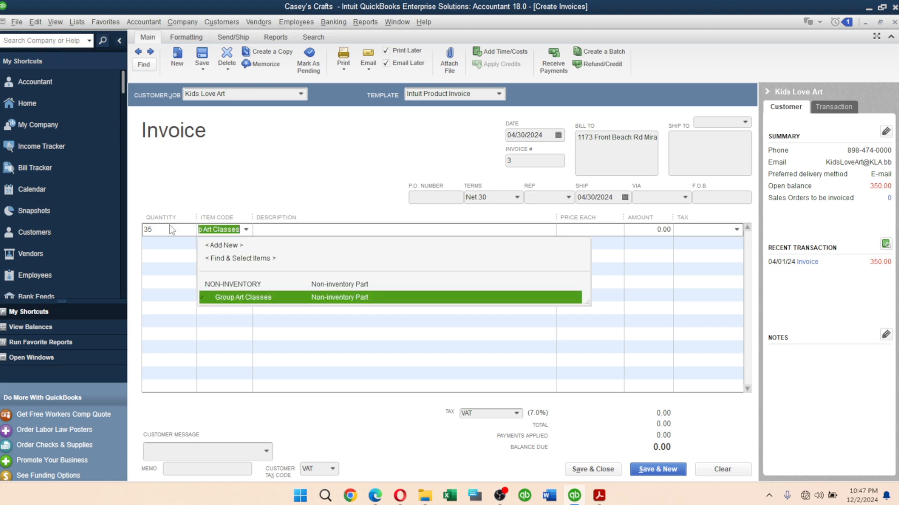
key("Tab")
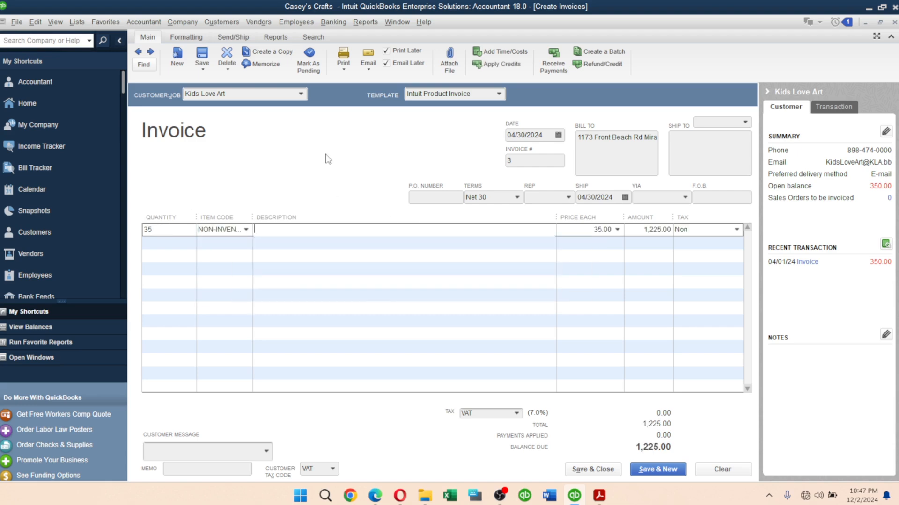
Step: Check the invoice amount against the PDF, then save and close the invoice, accepting the past date
key("alt+Tab")
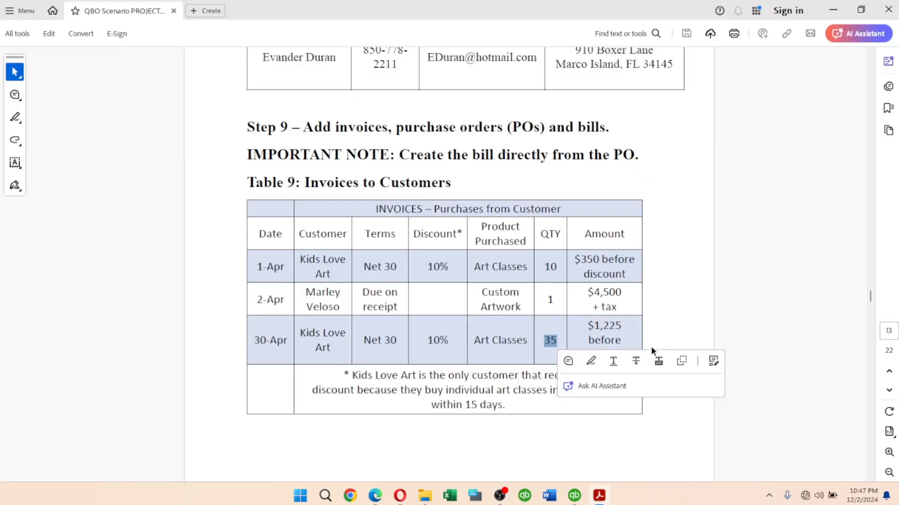
key("alt+Tab")
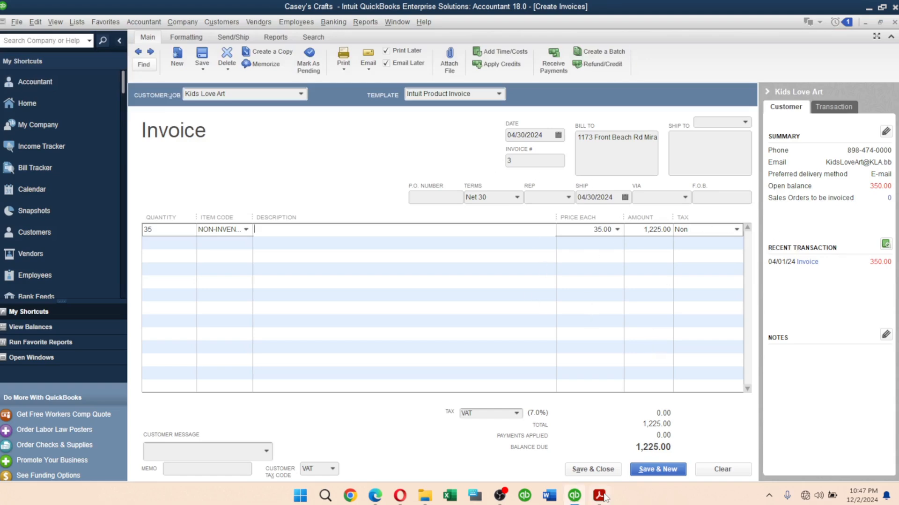
left_click(640, 469)
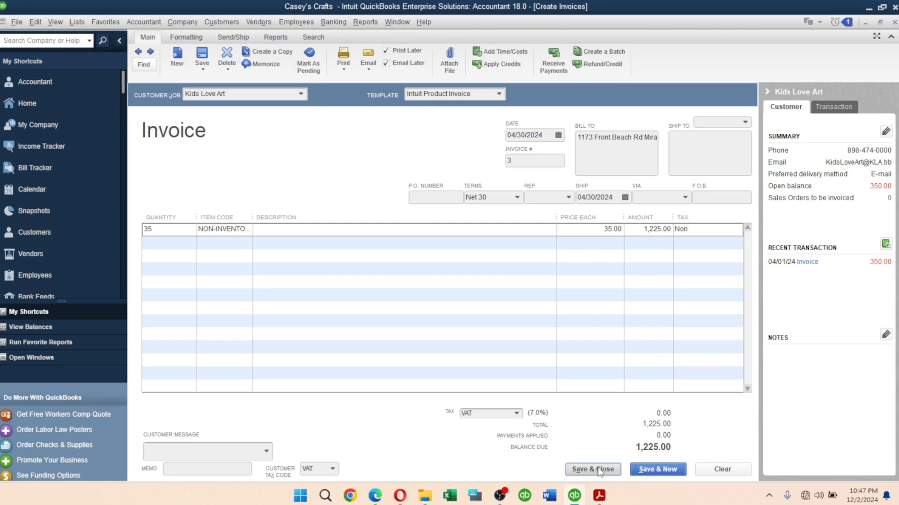
left_click(423, 224)
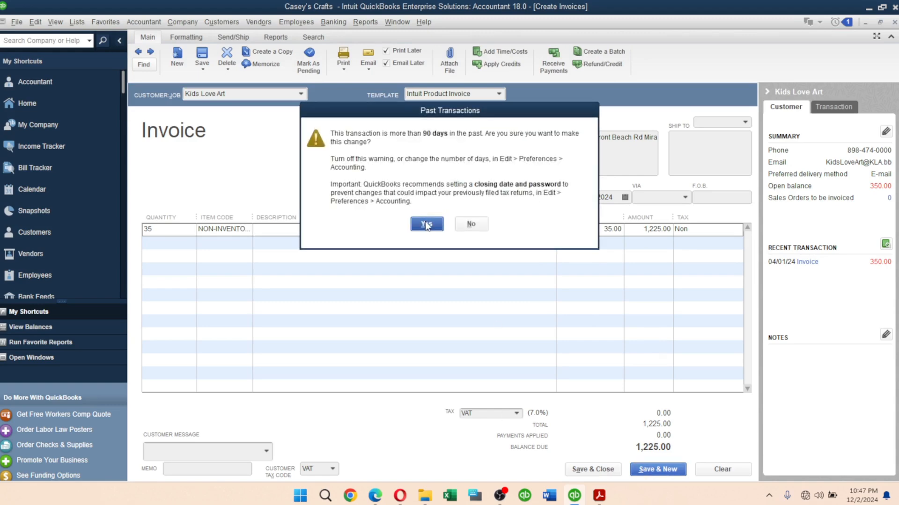
Step: Read the Kids Love Art discount note under Table 9 in the project PDF and go to Table 10: Purchase Orders
key("Escape")
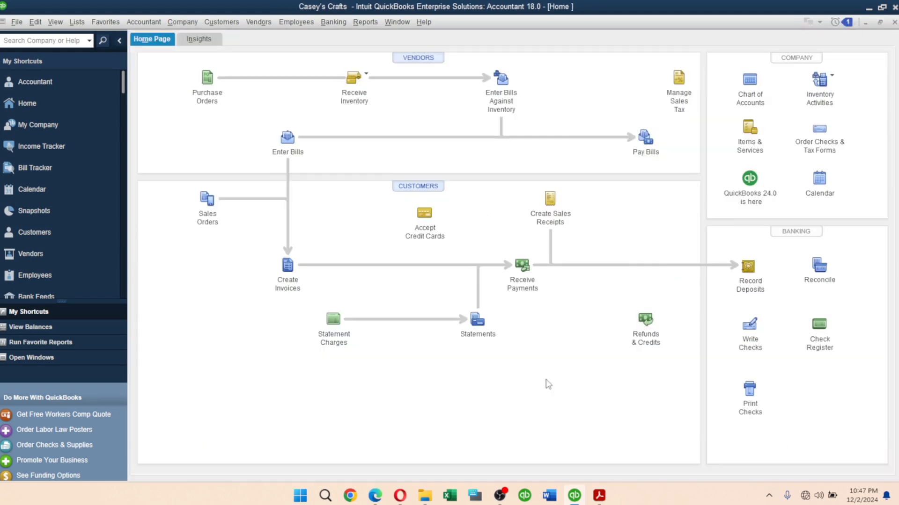
key("alt+Tab")
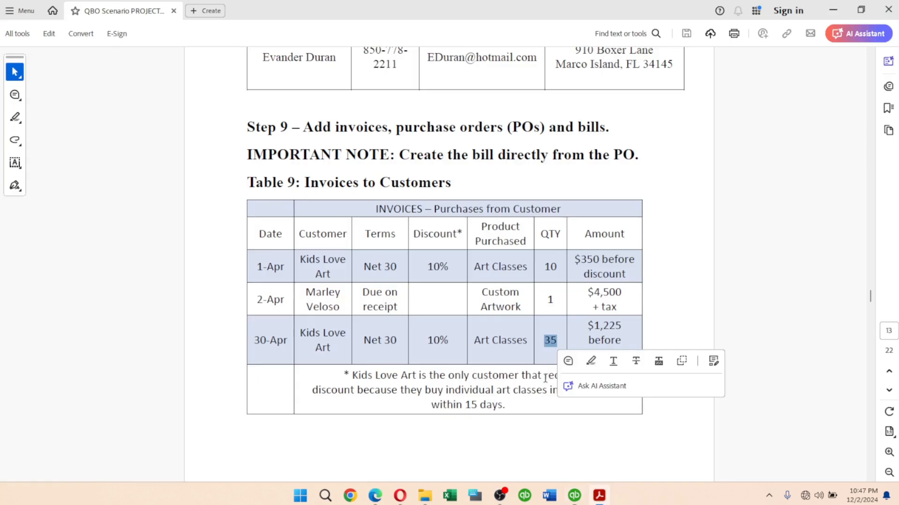
left_click(746, 236)
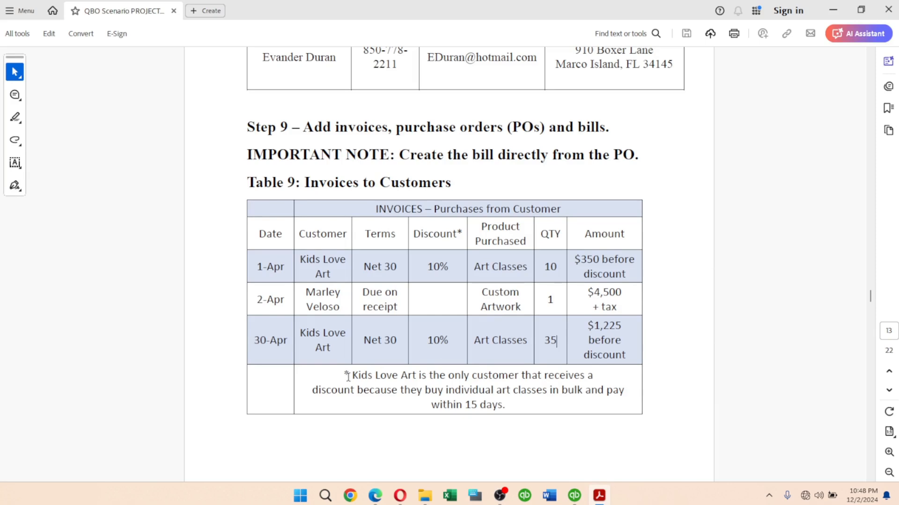
left_click_drag(350, 377, 400, 380)
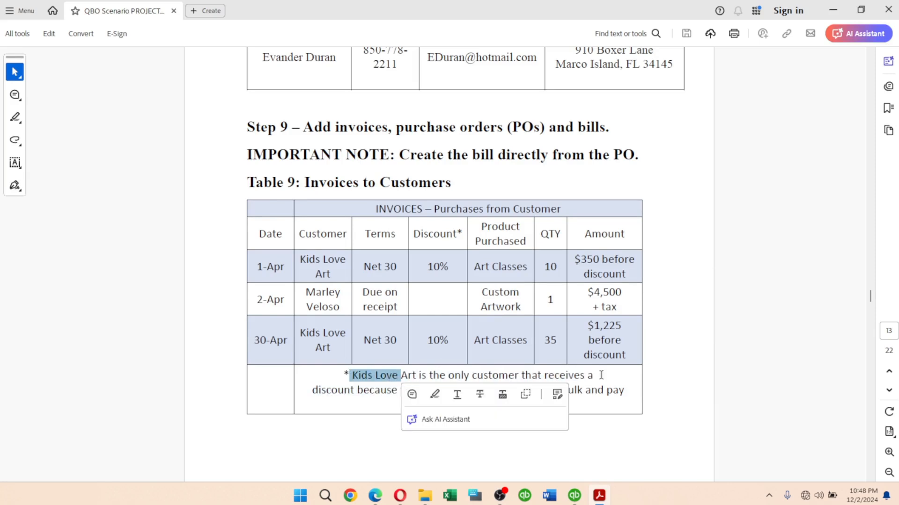
left_click(635, 403)
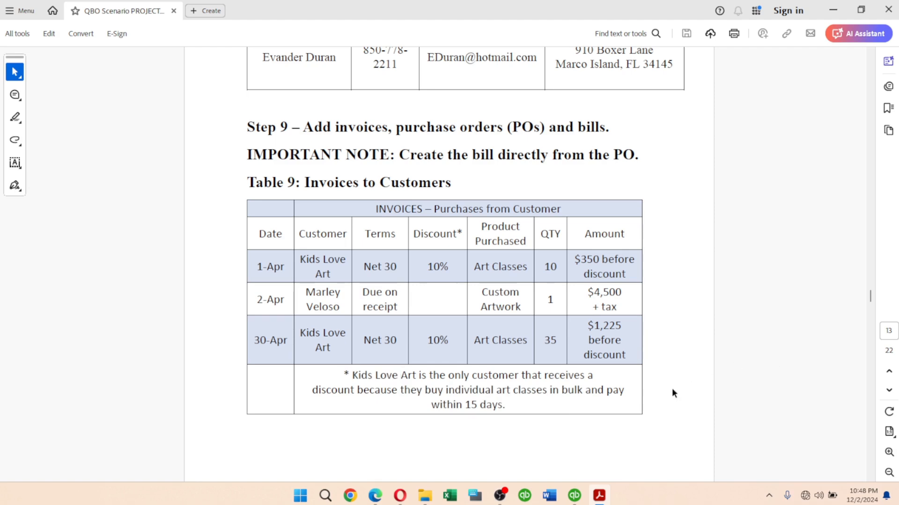
left_click(870, 477)
scroll(870, 478, "down", 6)
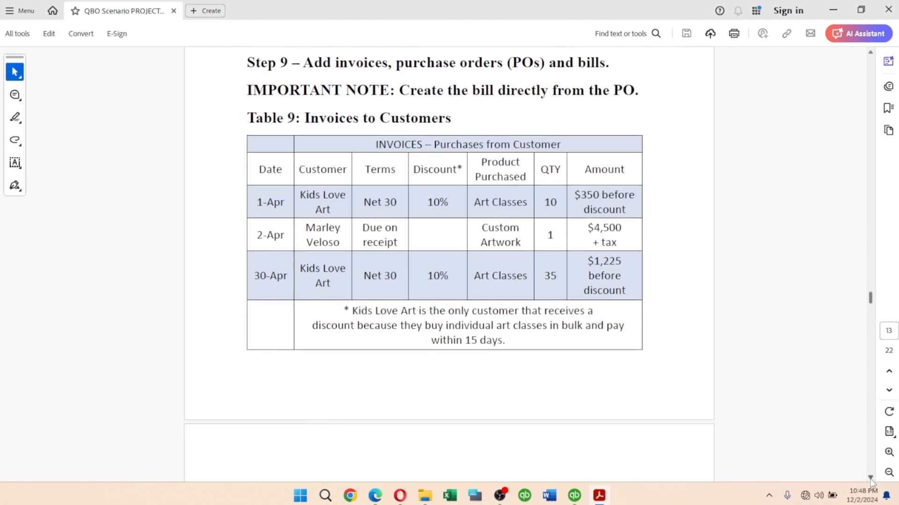
scroll(870, 479, "down", 2)
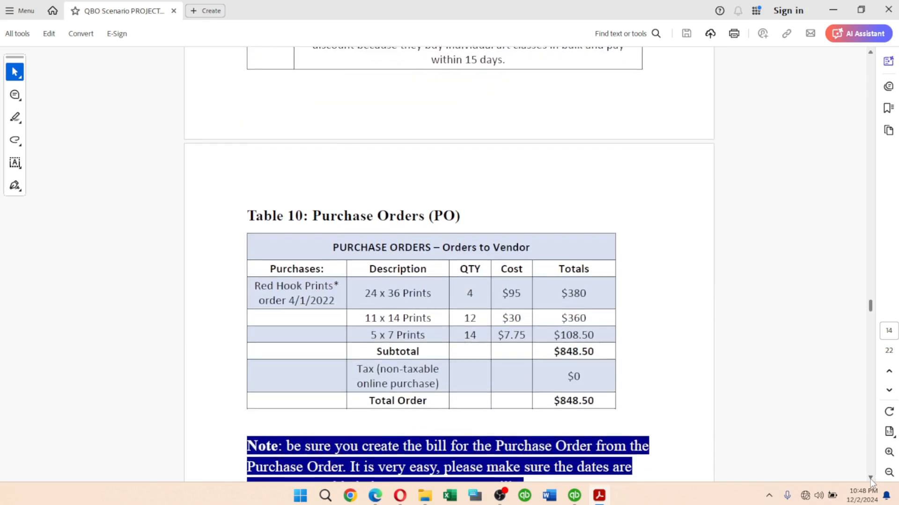
scroll(870, 478, "down", 1)
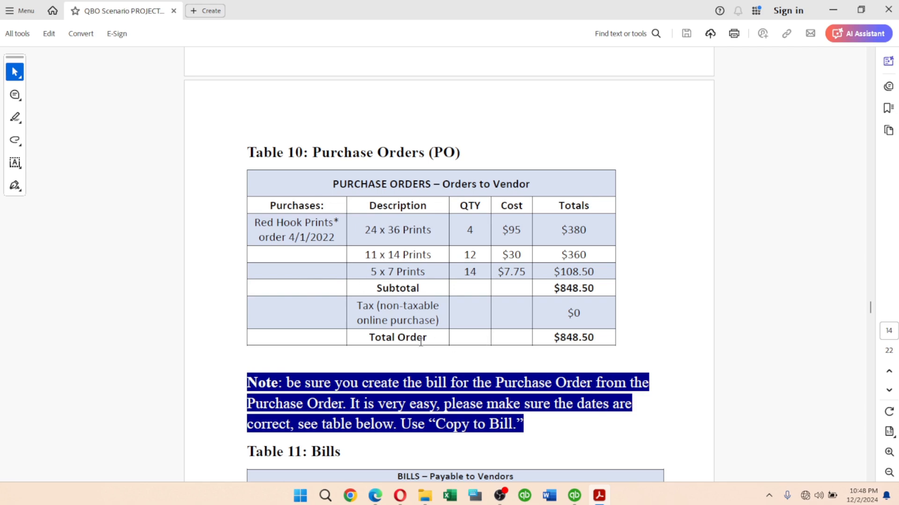
Step: Create a purchase order in QuickBooks for the vendor Red Hook Prints and date it 04/01/2024
key("alt+Tab")
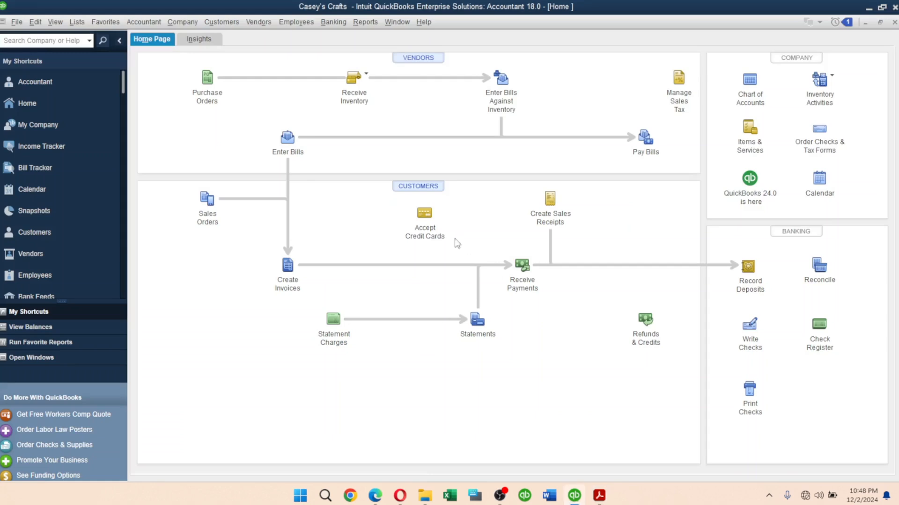
left_click(208, 80)
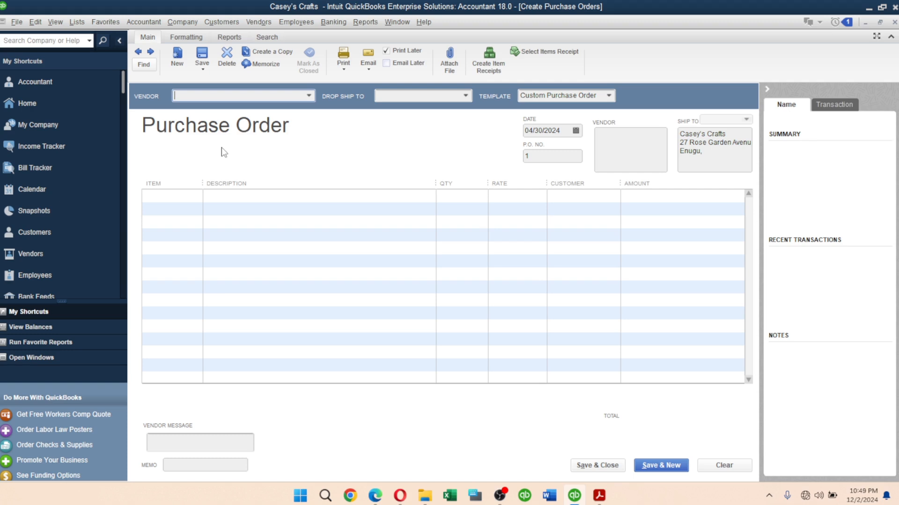
type("Re")
left_click(223, 151)
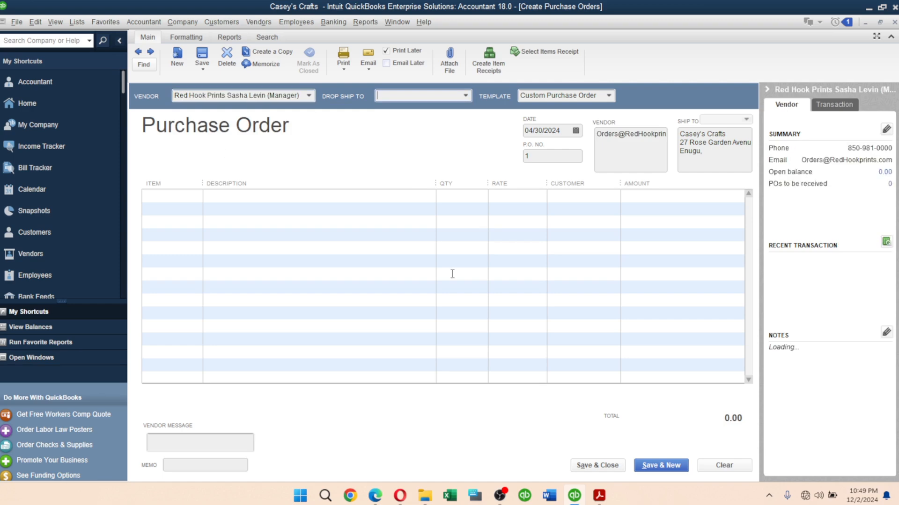
key("alt+Tab")
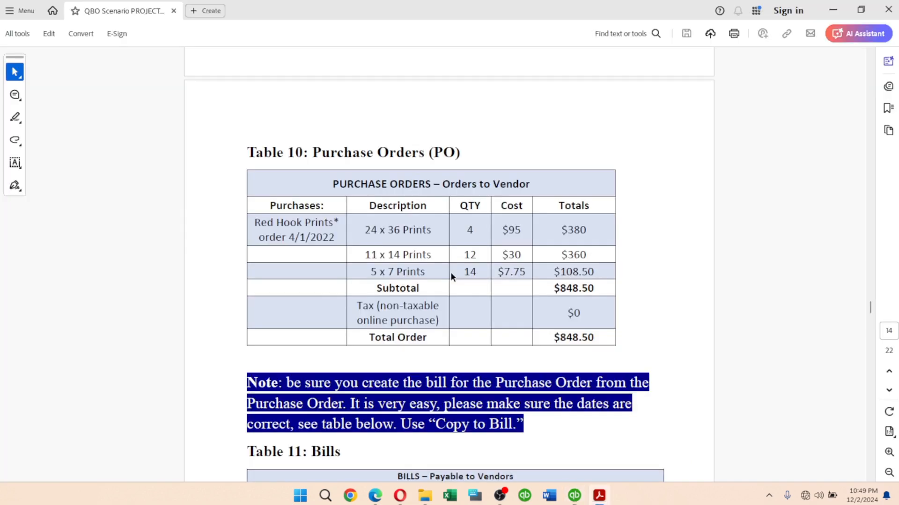
key("alt+Tab")
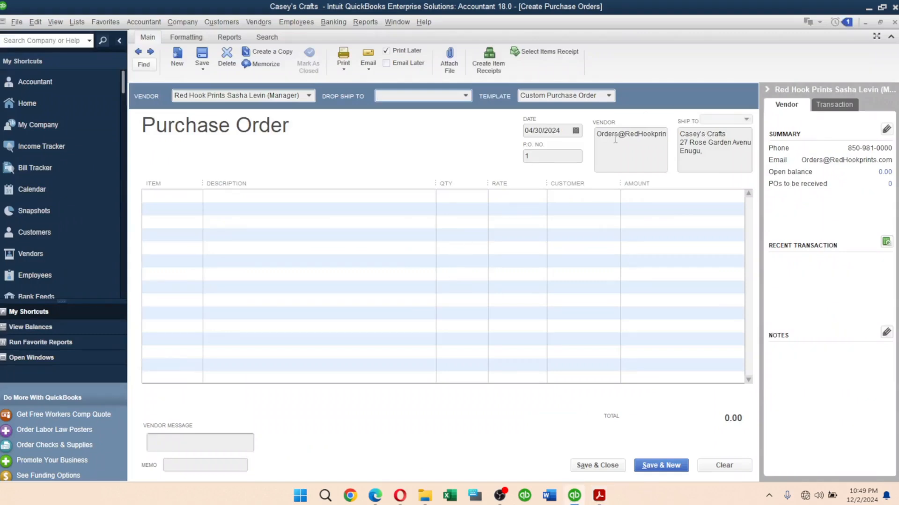
left_click(575, 130)
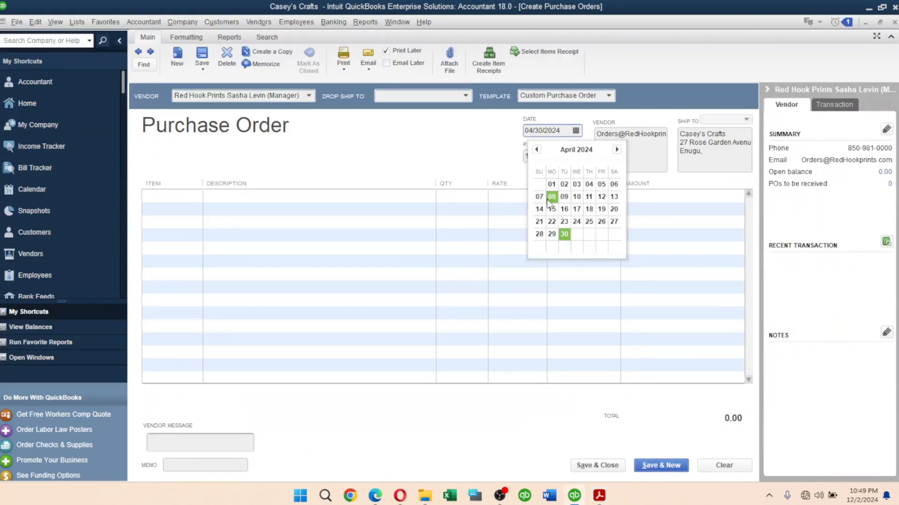
left_click(557, 185)
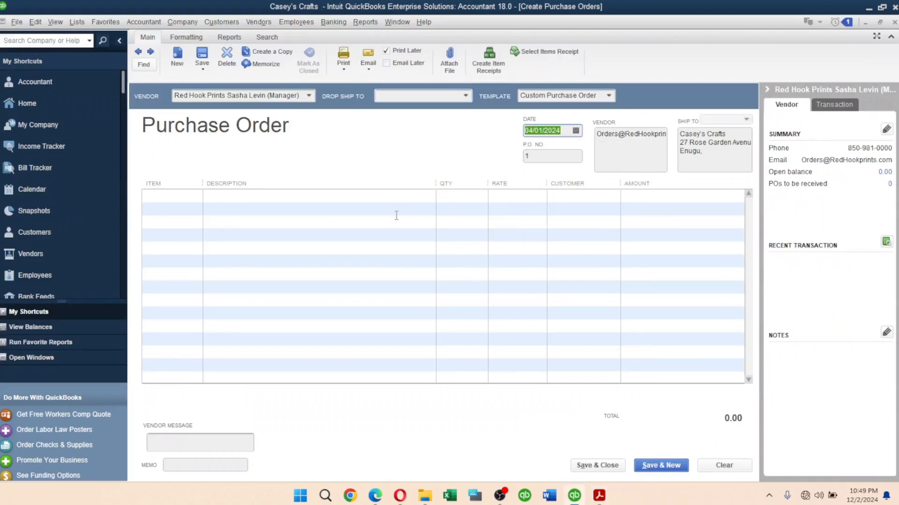
Step: Check the first item in Table 10 and enter the 24 x 36 Print on the purchase order's first line
left_click(171, 200)
key("alt+Tab")
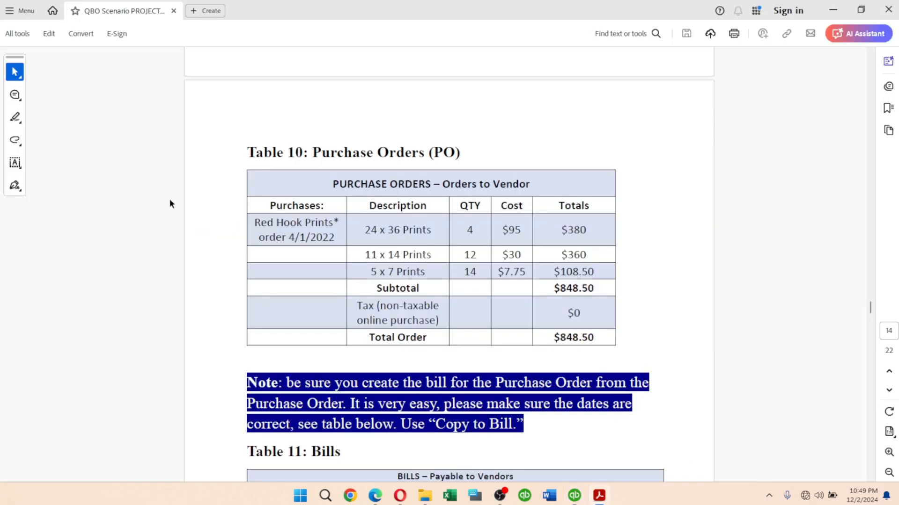
key("alt+Tab")
type("24")
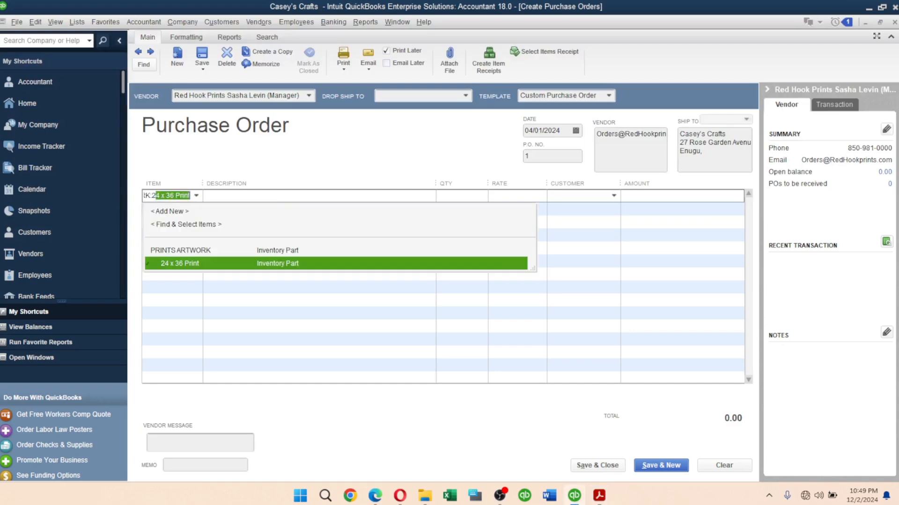
key("Tab")
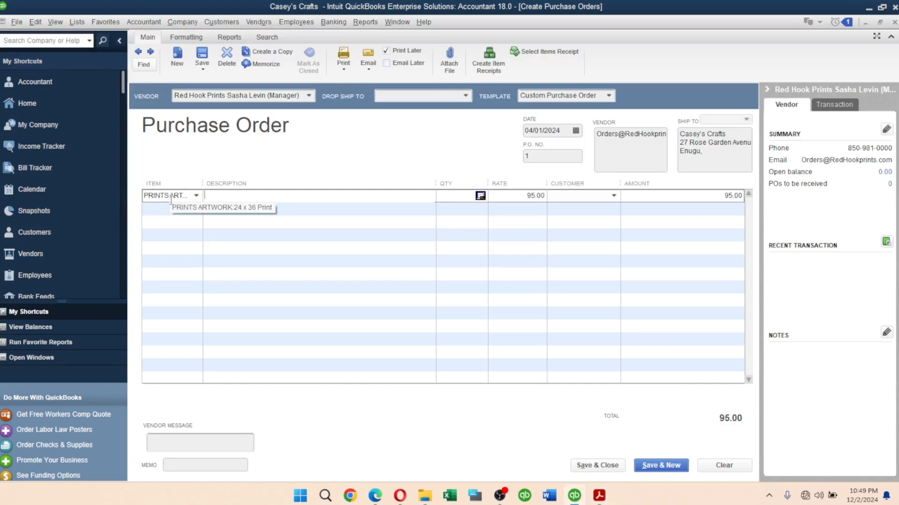
Step: Set the 24 x 36 Print quantity to 4 and check the line against Table 10
key("Tab")
key("alt+Tab")
key("alt+Tab")
type("4")
key("Tab")
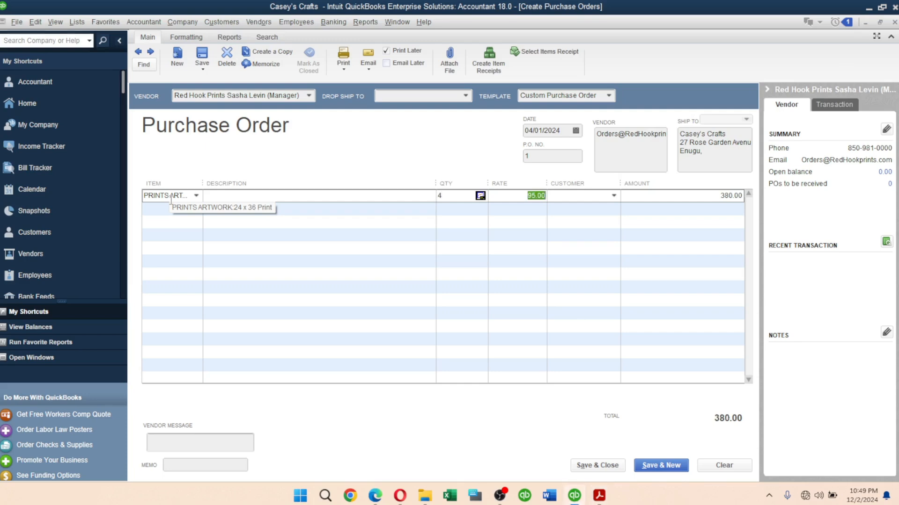
key("alt+Tab")
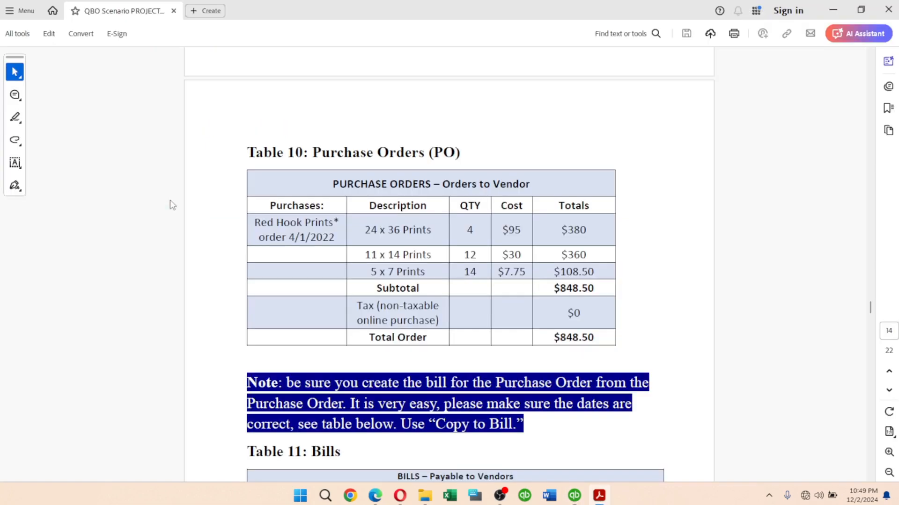
key("alt+Tab")
key("Tab")
key("Tab")
key("Tab")
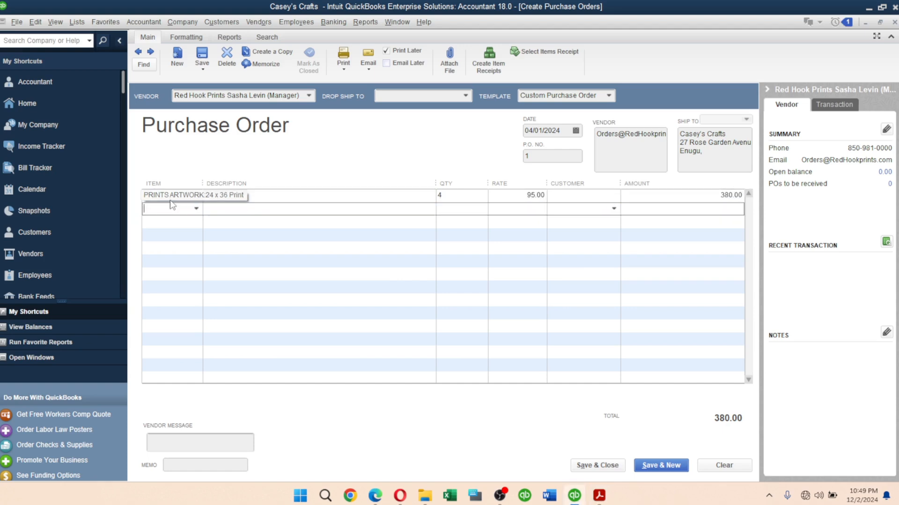
Step: Add a second purchase order line for 12 of the 11 x 14 prints and check it against Table 10
key("alt+Tab")
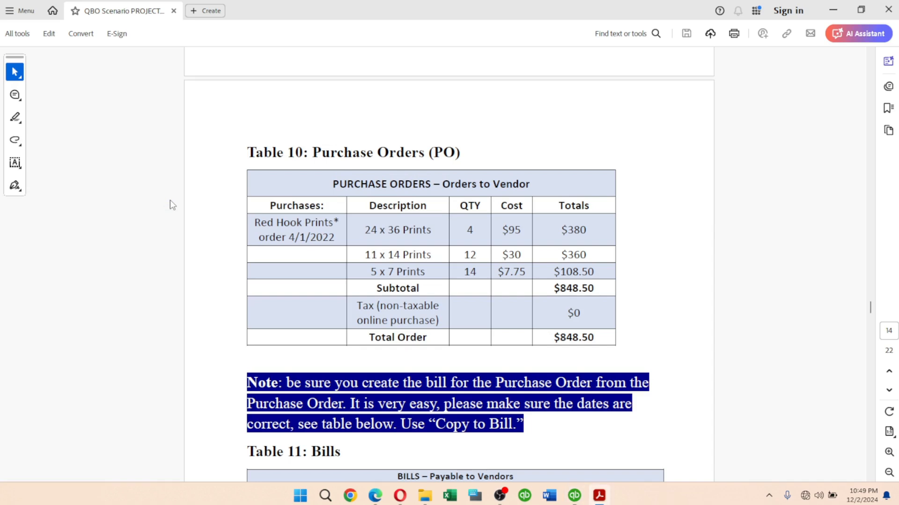
key("alt+Tab")
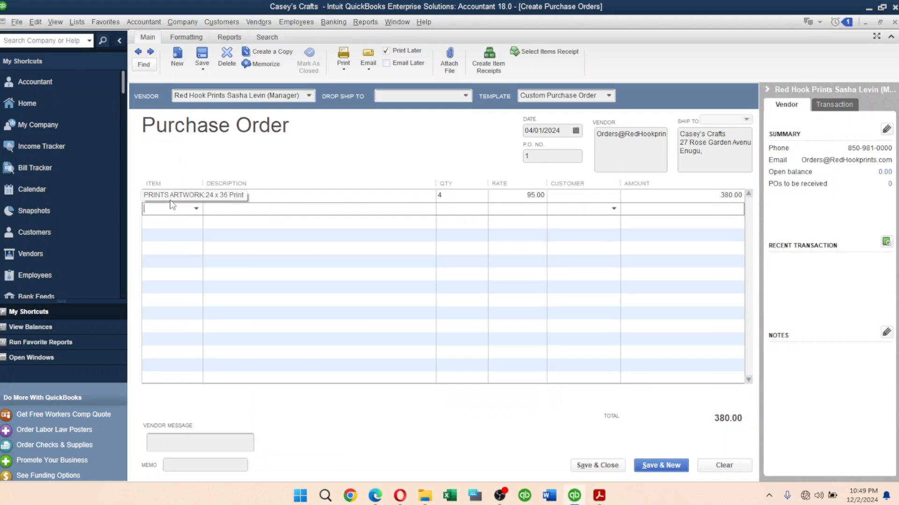
type("11")
key("Tab")
key("Tab")
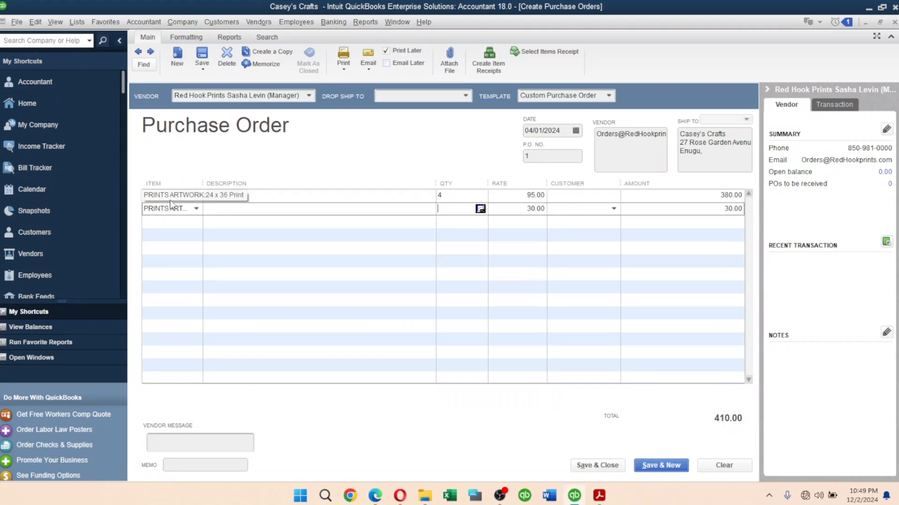
type("12")
key("Tab")
key("alt+Tab")
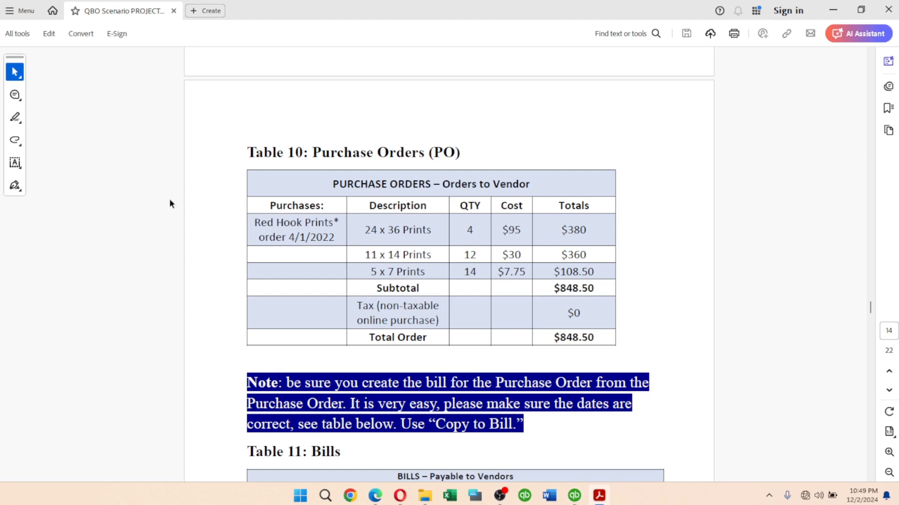
key("alt+Tab")
key("Tab")
key("Tab")
key("Tab")
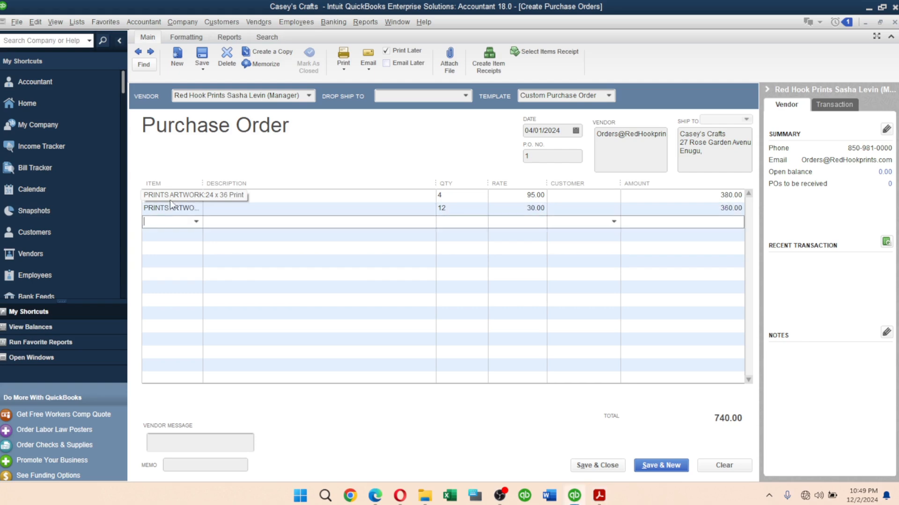
Step: Add a third purchase order line for 14 of the 5 x 7 prints
type("5")
key("Tab")
key("Tab")
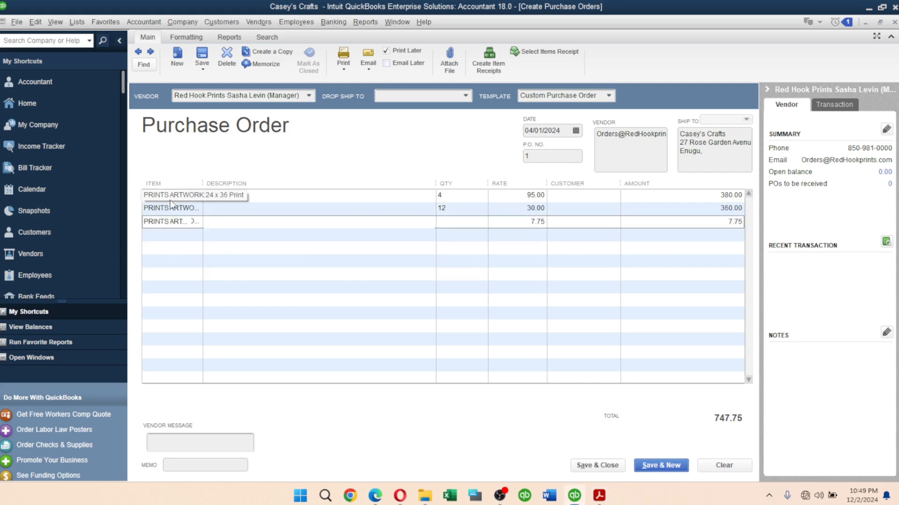
type("14")
key("Tab")
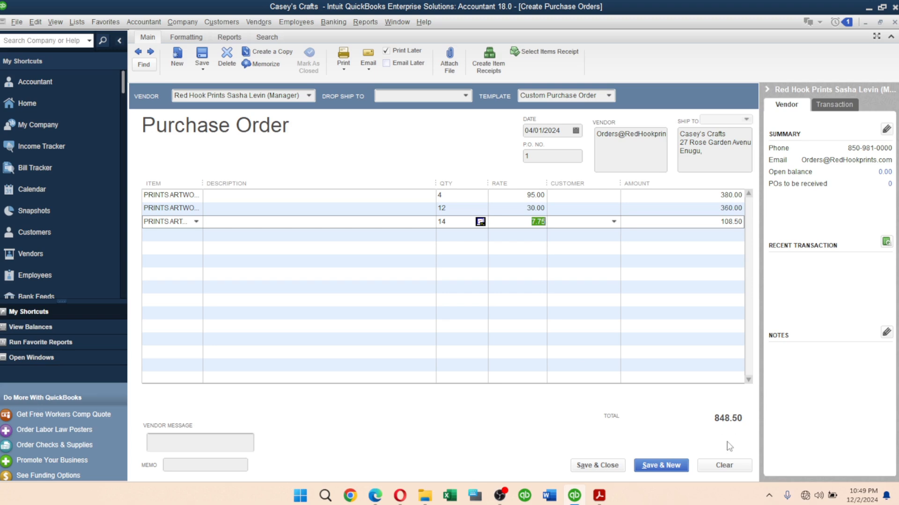
Step: Compare the purchase order total with Table 10, then save and close the order, accepting the past date
key("alt+Tab")
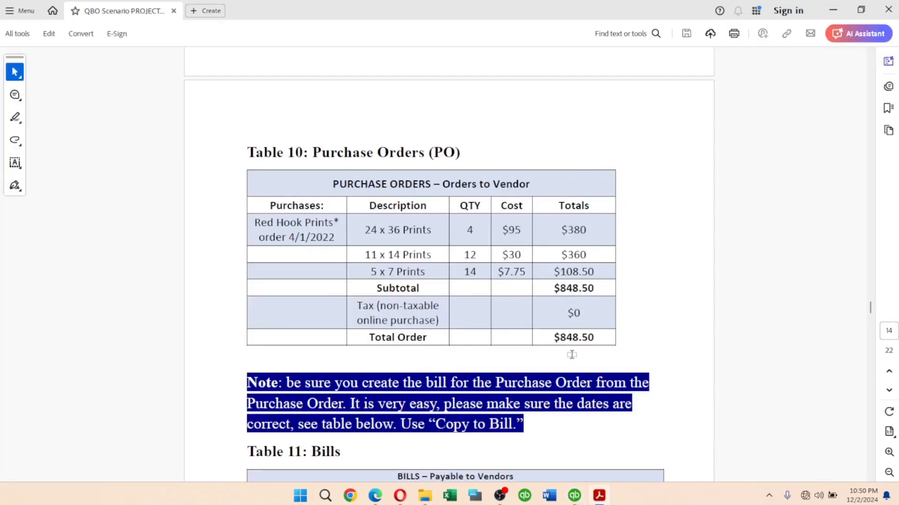
key("alt+Tab")
key("alt+Tab")
double_click(576, 339)
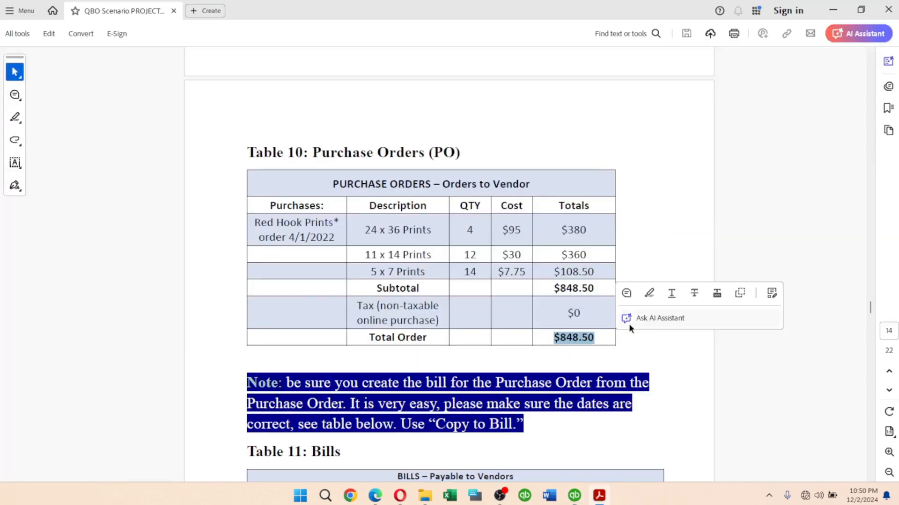
key("alt+Tab")
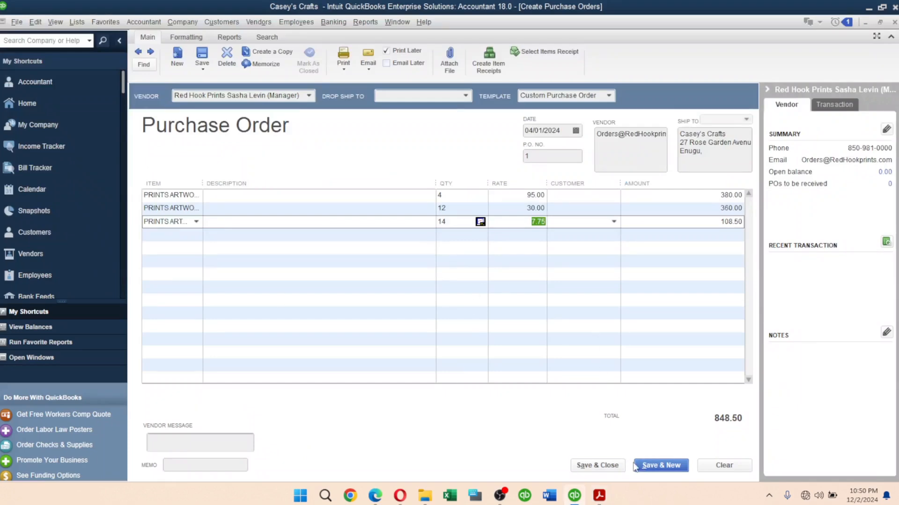
left_click(614, 466)
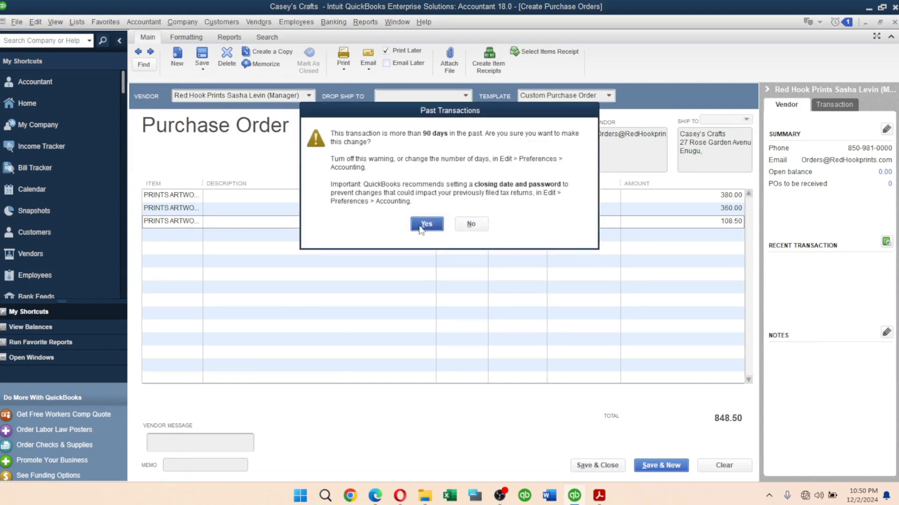
left_click(426, 225)
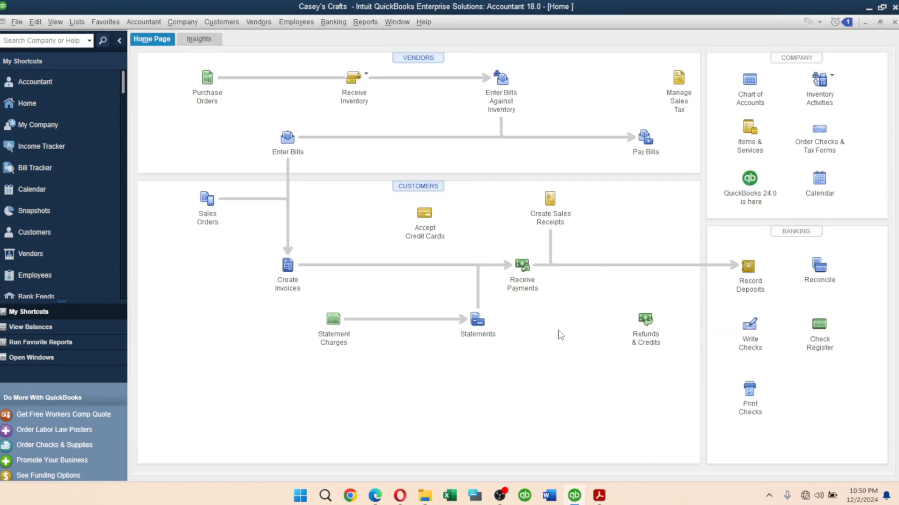
Step: Switch to the project PDF and look up the first vendor bill in Table 11, from Jamie MacKenzie Real Estate
left_click(599, 496)
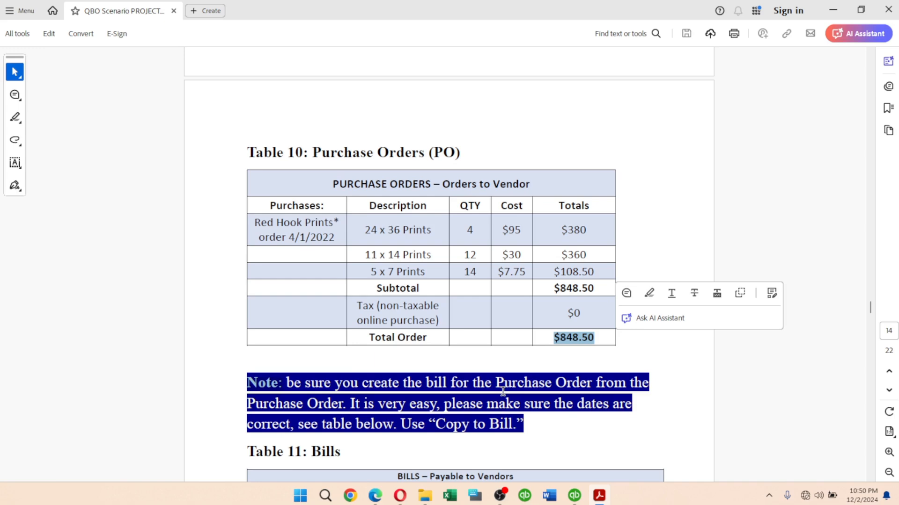
key("alt+Tab")
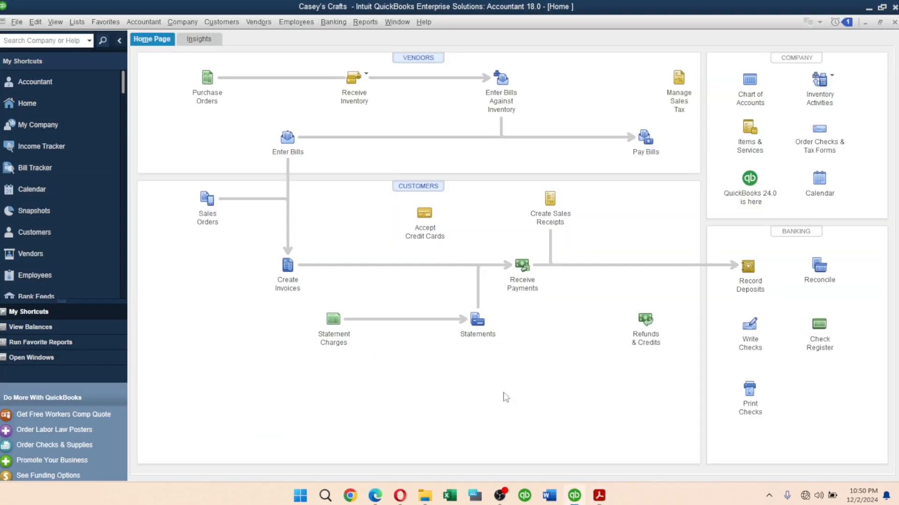
key("alt+Tab")
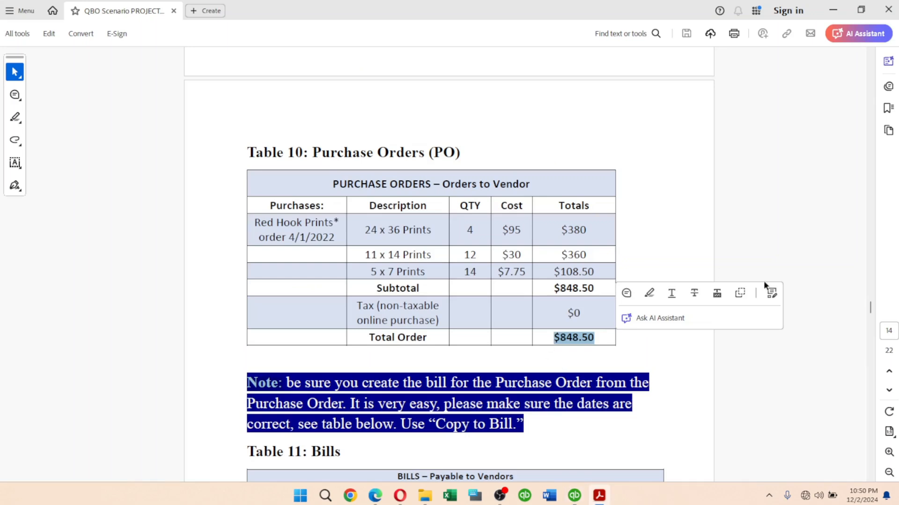
left_click_drag(870, 307, 871, 318)
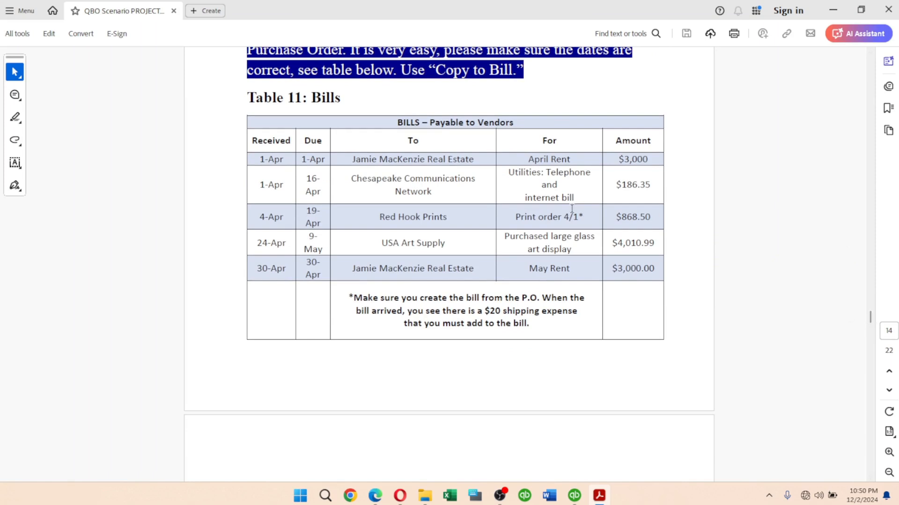
left_click_drag(351, 159, 463, 163)
key("alt+Tab")
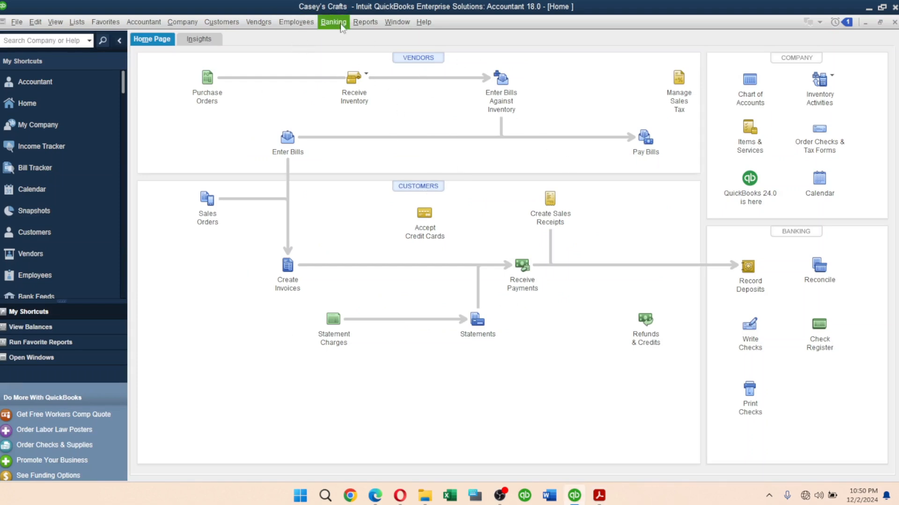
left_click(502, 79)
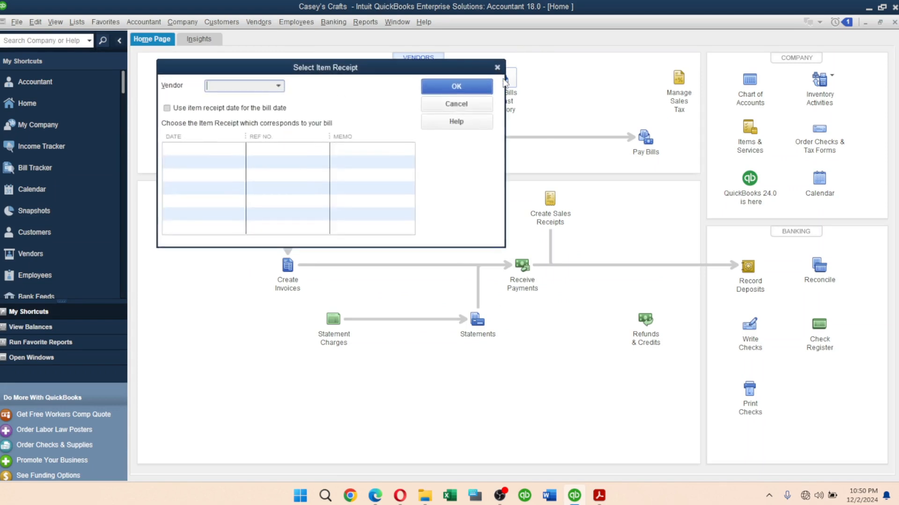
left_click(497, 67)
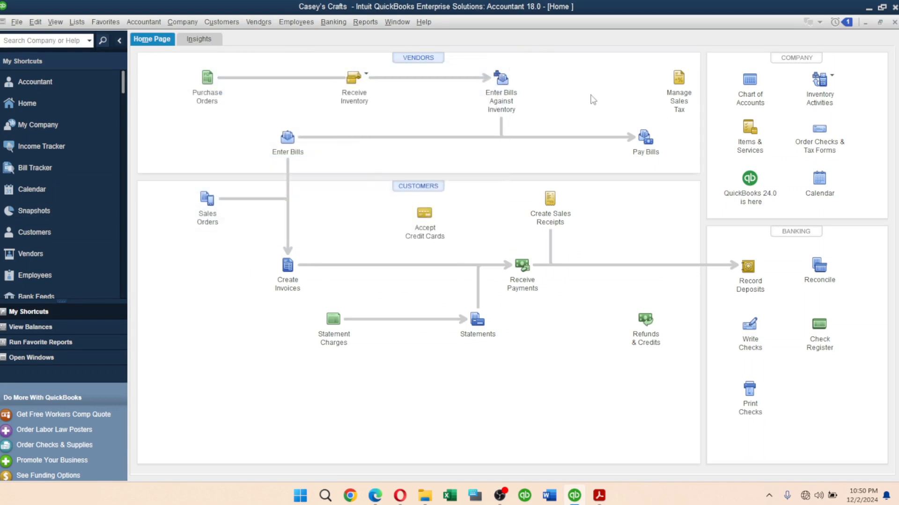
left_click(261, 23)
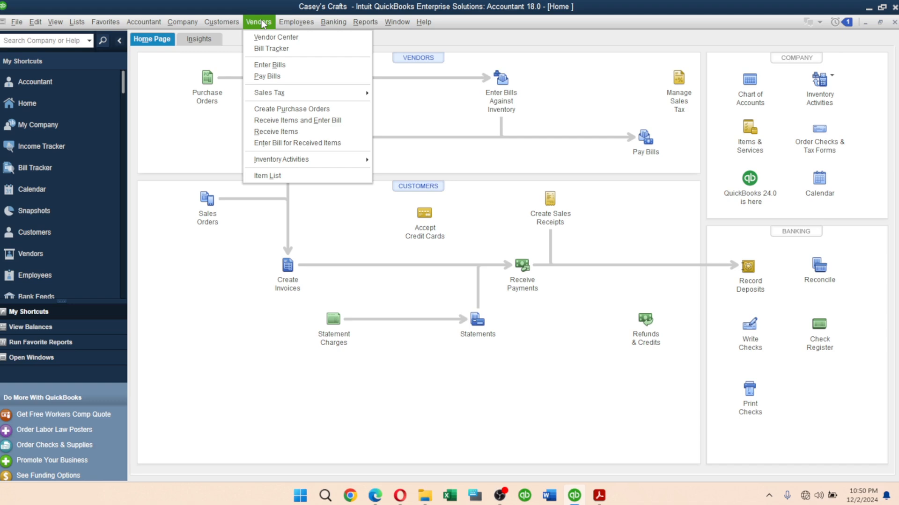
left_click(274, 64)
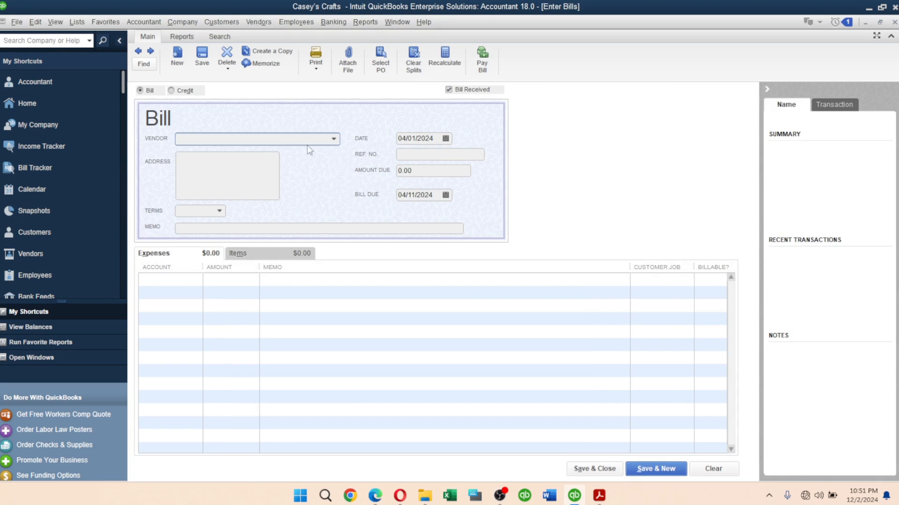
left_click(335, 140)
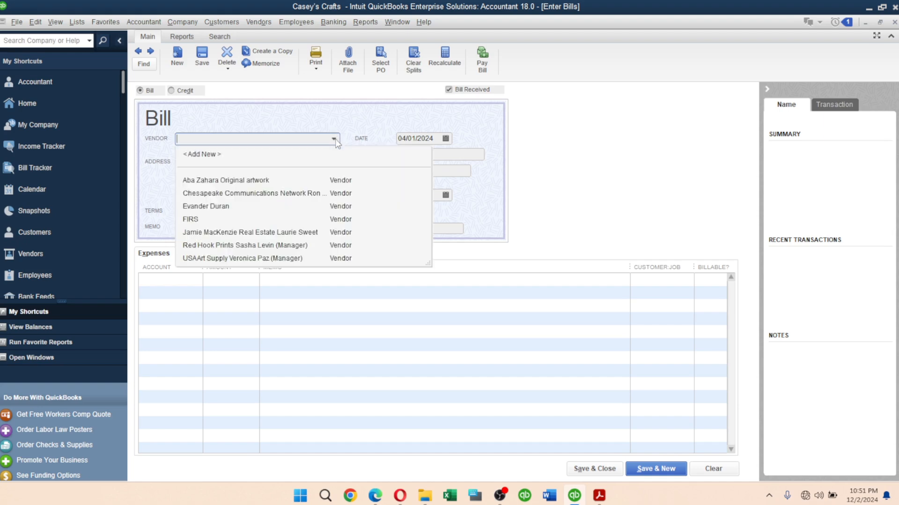
left_click(259, 234)
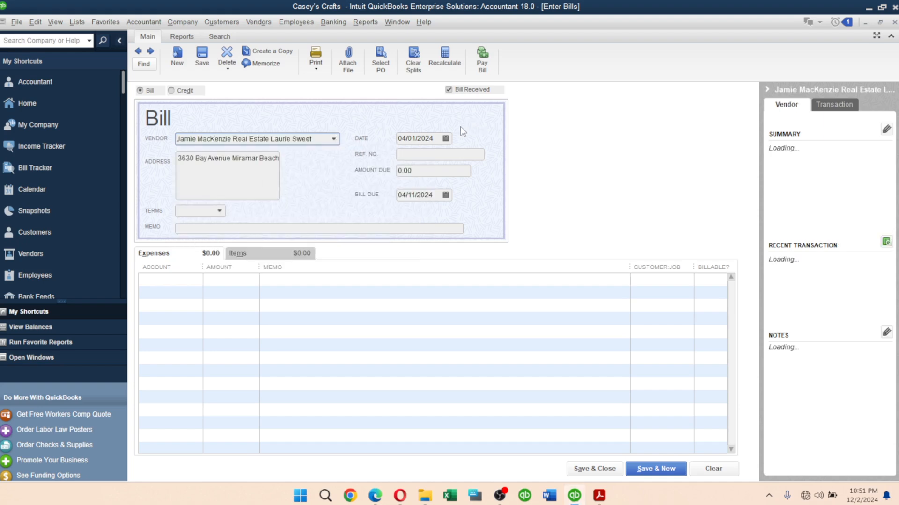
key("alt+Tab")
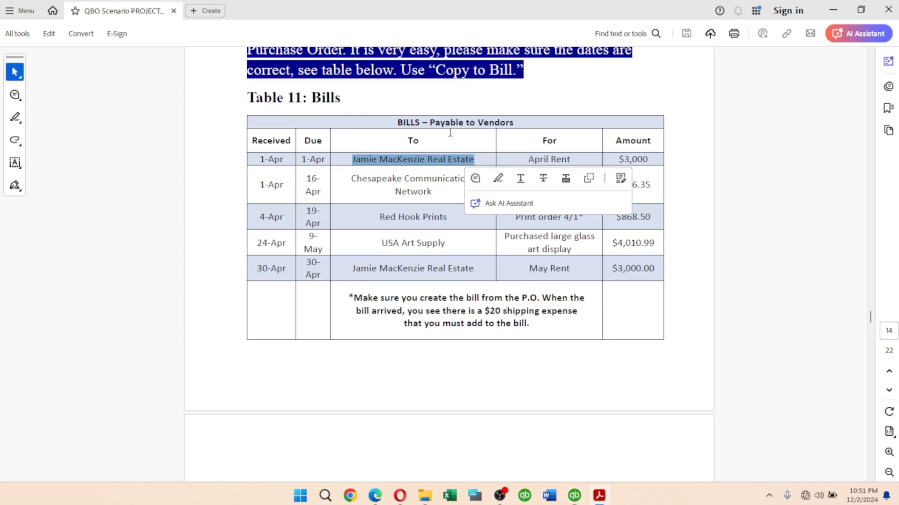
key("alt+Tab")
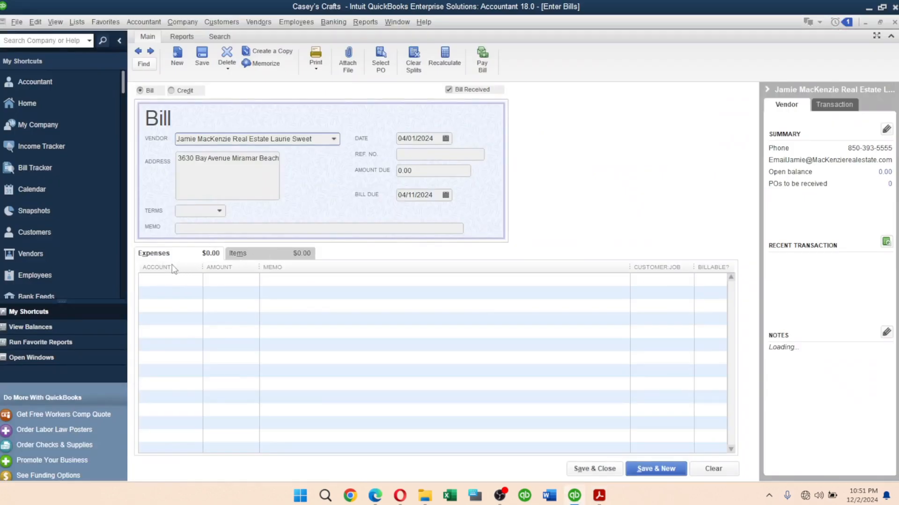
Step: Add a Rent Expense line of 3,000.00 to the bill with the memo "Rent for April 2024"
left_click(165, 282)
type("Rent Expense")
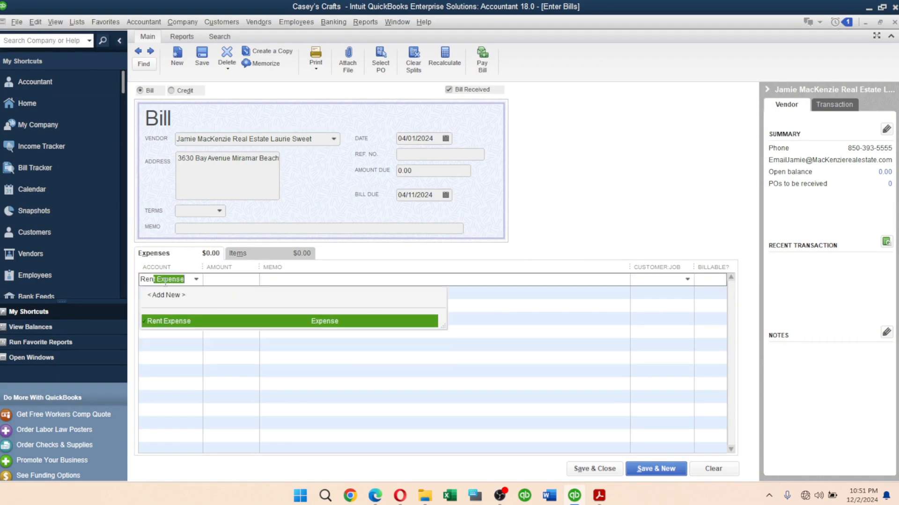
key("Tab")
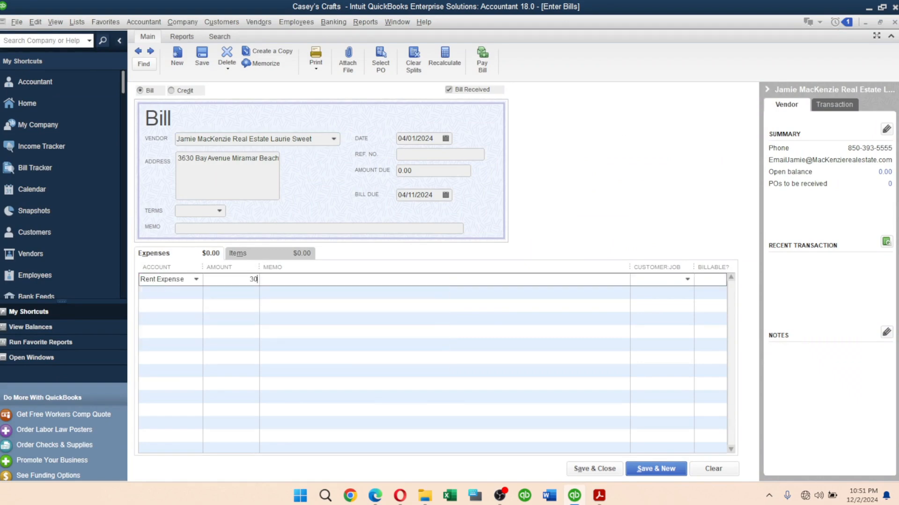
key("Tab")
type("rENT FOR")
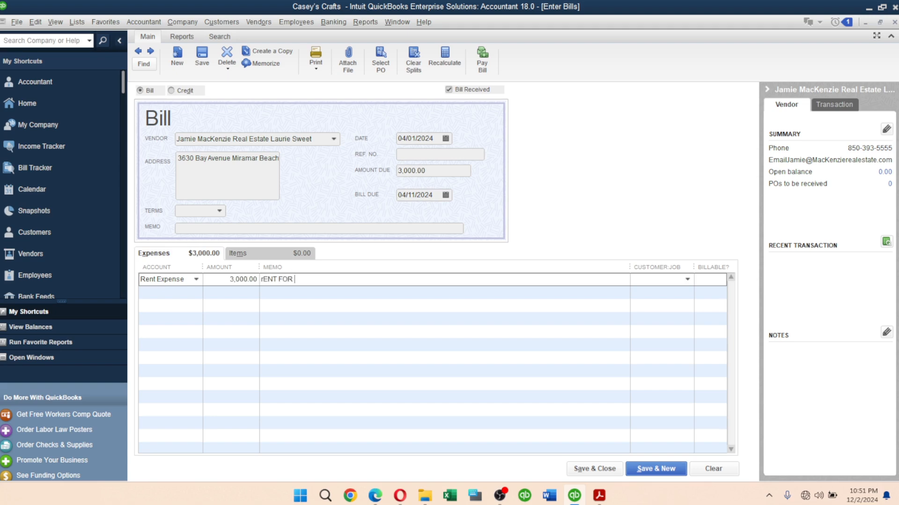
key("BackSpace")
key("BackSpace")
key("BackSpace")
key("BackSpace")
key("BackSpace")
key("BackSpace")
type("Re")
type("nt for April 202")
Step: Compare the rent bill with Table 11 and review the customer job choices for its expense line
key("alt+Tab")
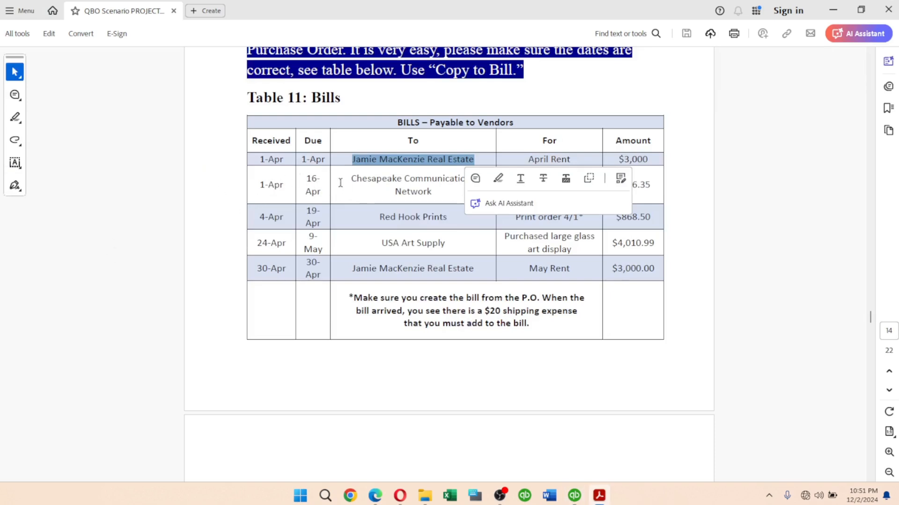
left_click(727, 194)
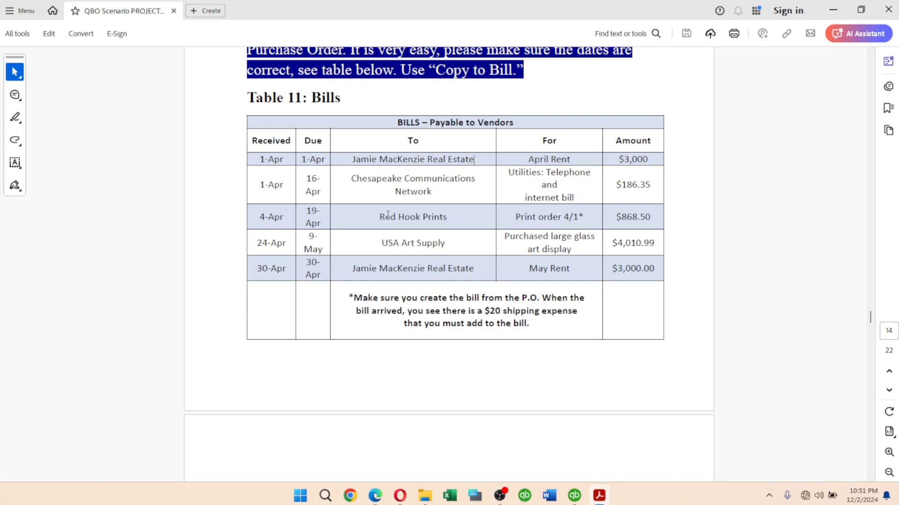
key("alt+Tab")
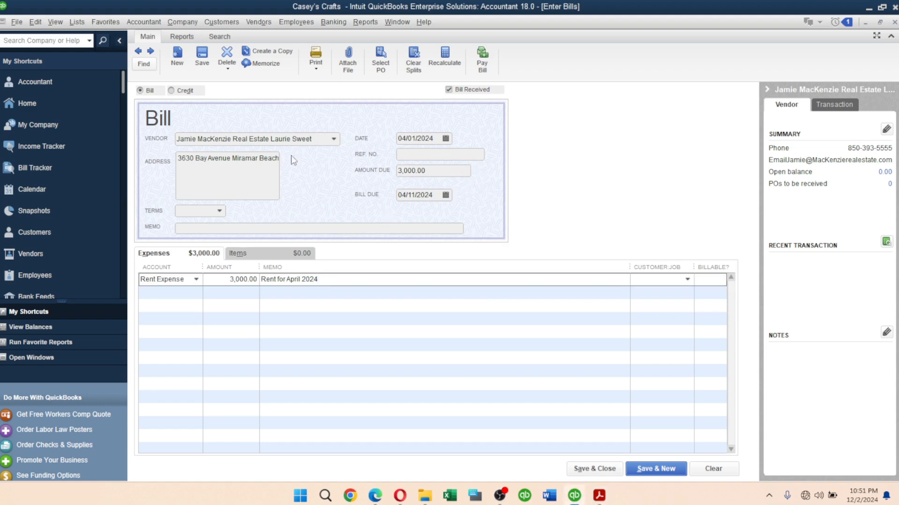
key("alt+Tab")
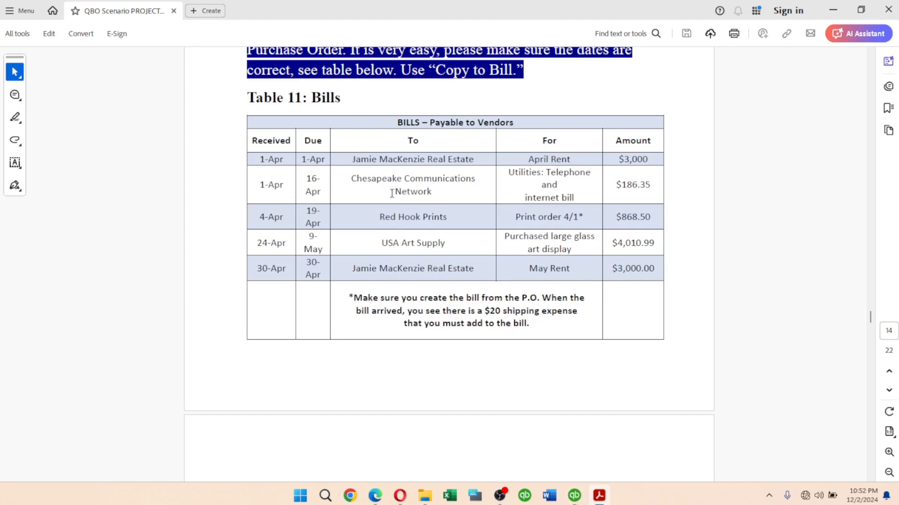
key("alt+Tab")
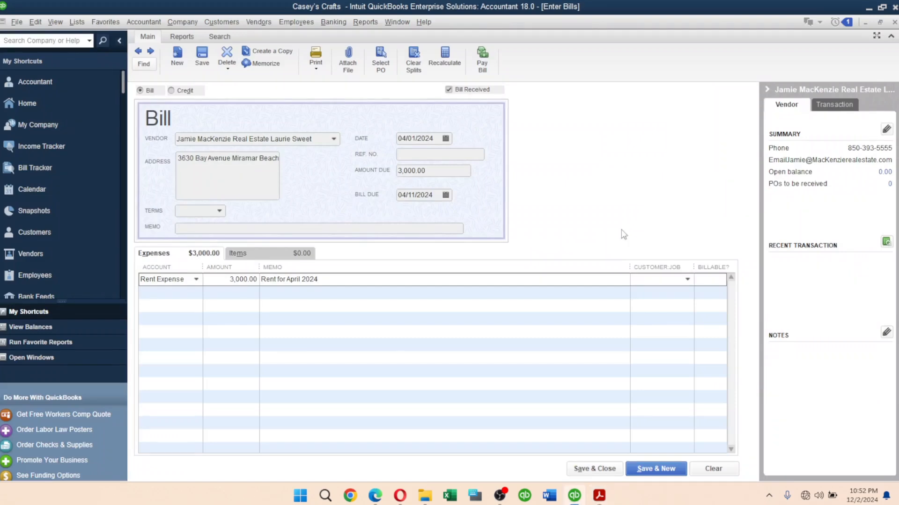
left_click(687, 281)
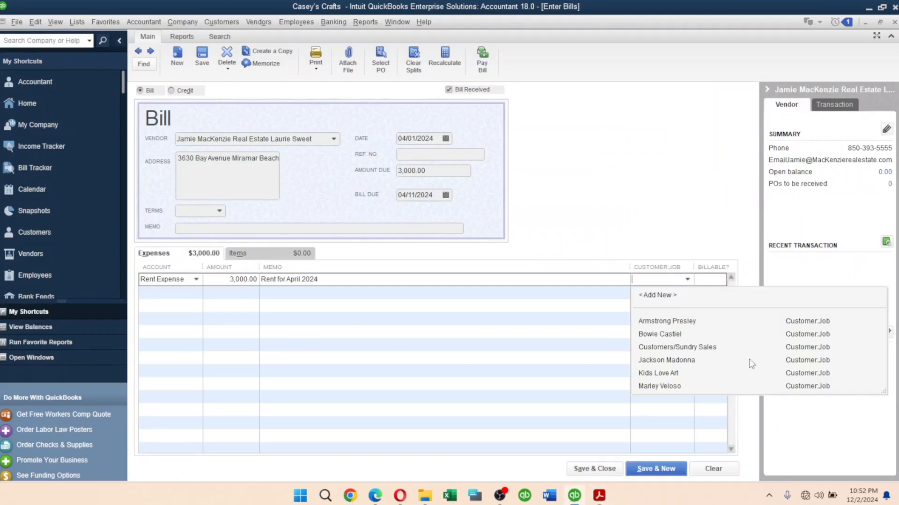
left_click(458, 294)
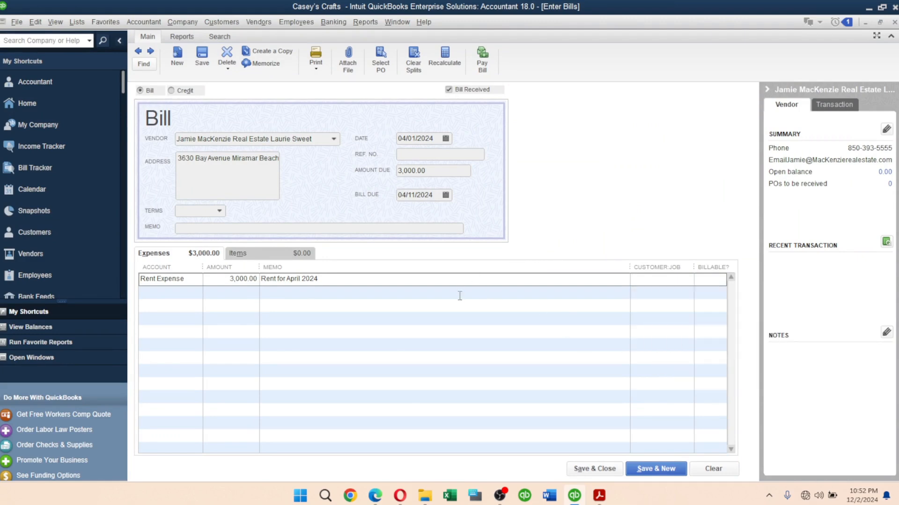
Step: Set the rent bill's due date to 04/01/2024 per Table 11, then save it and start a new bill, accepting the past date
key("alt+Tab")
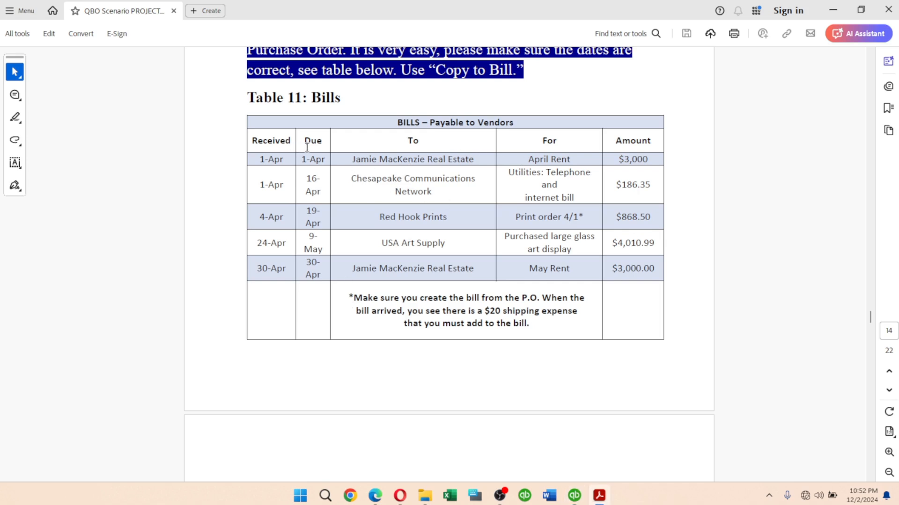
key("alt+Tab")
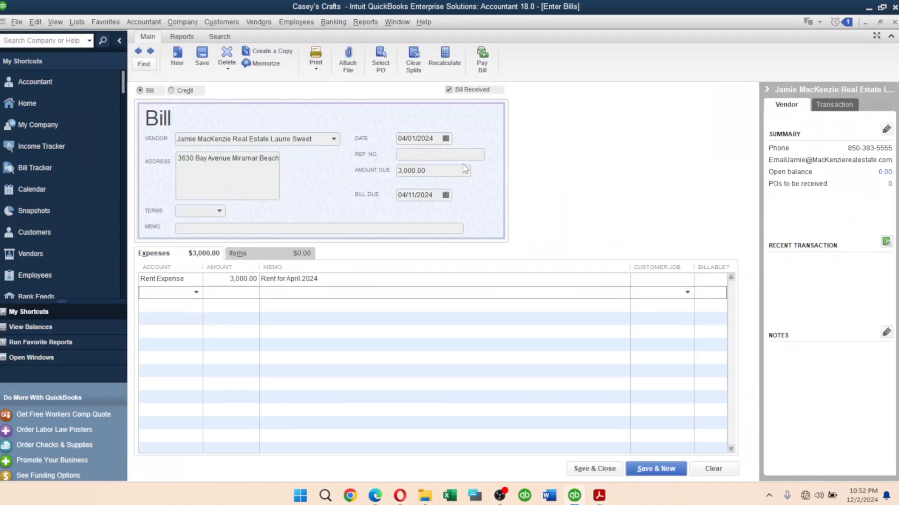
left_click(446, 195)
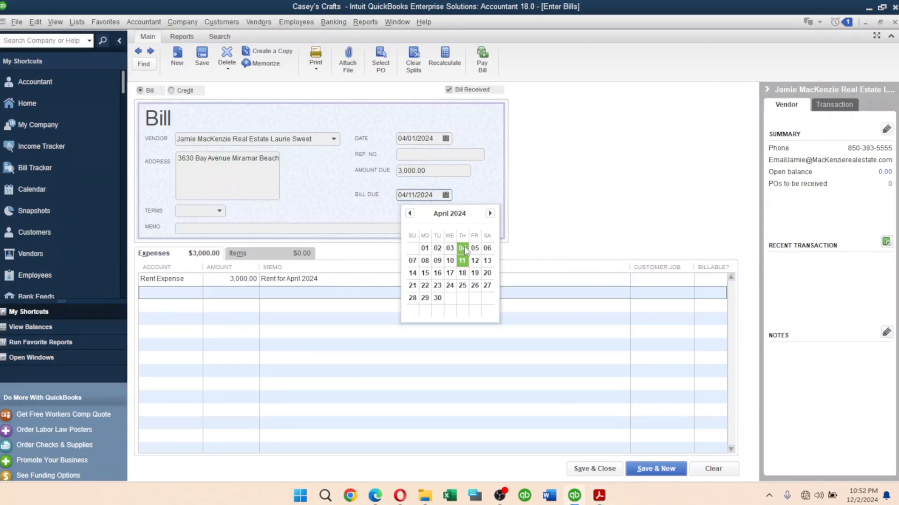
left_click(424, 248)
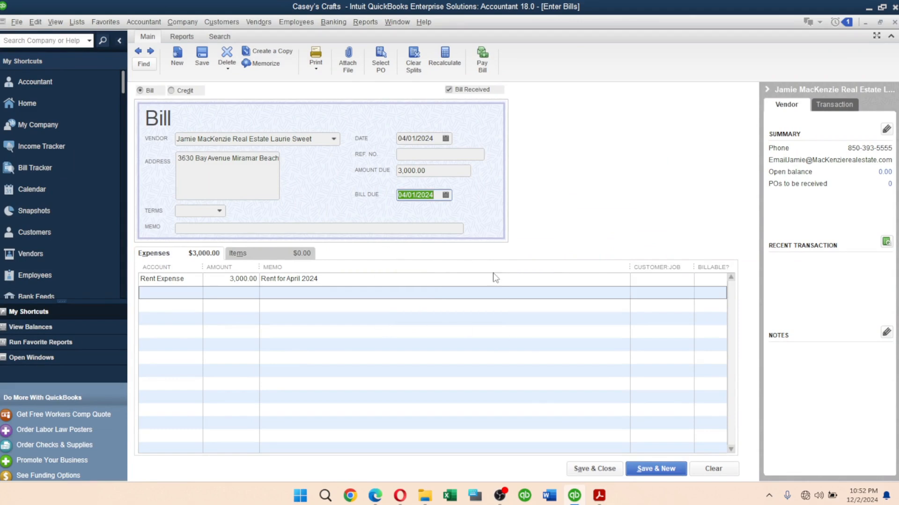
left_click(656, 468)
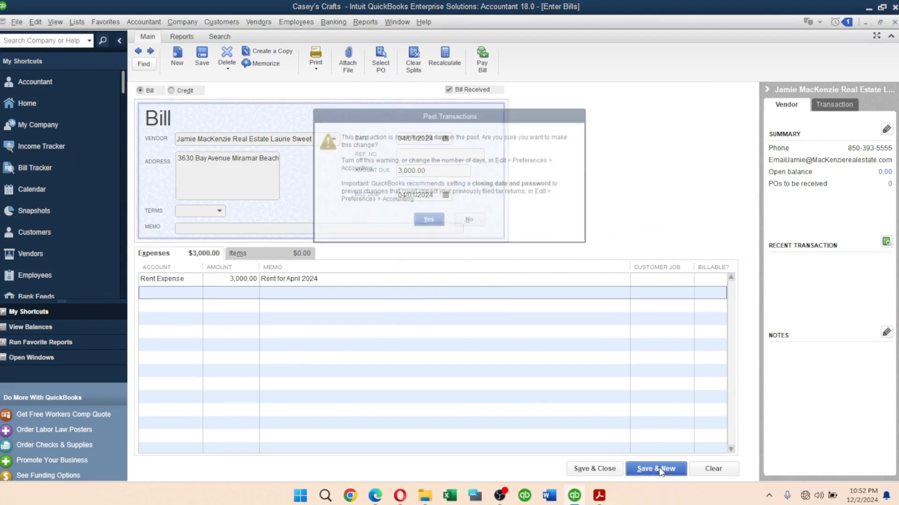
left_click(427, 224)
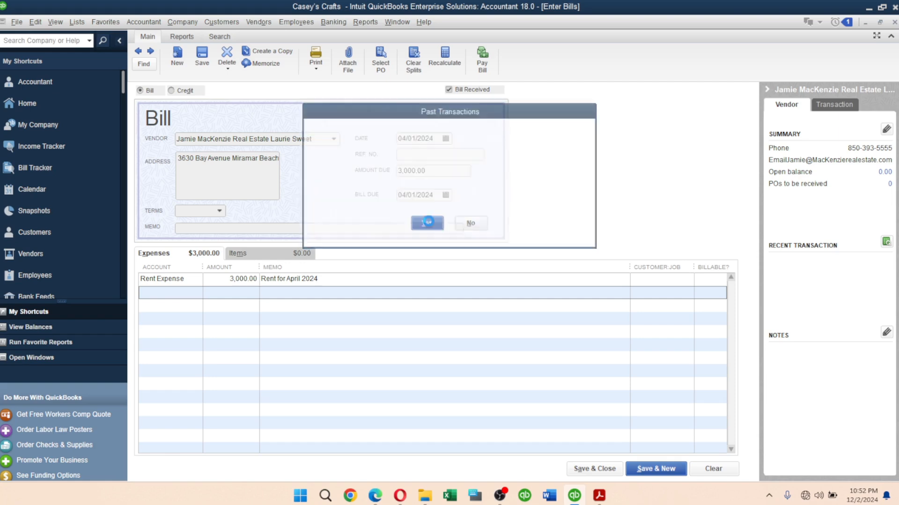
Step: Check the Chesapeake Communications Network row in Table 11 of the PDF and set that company as the new bill's vendor
key("alt+Tab")
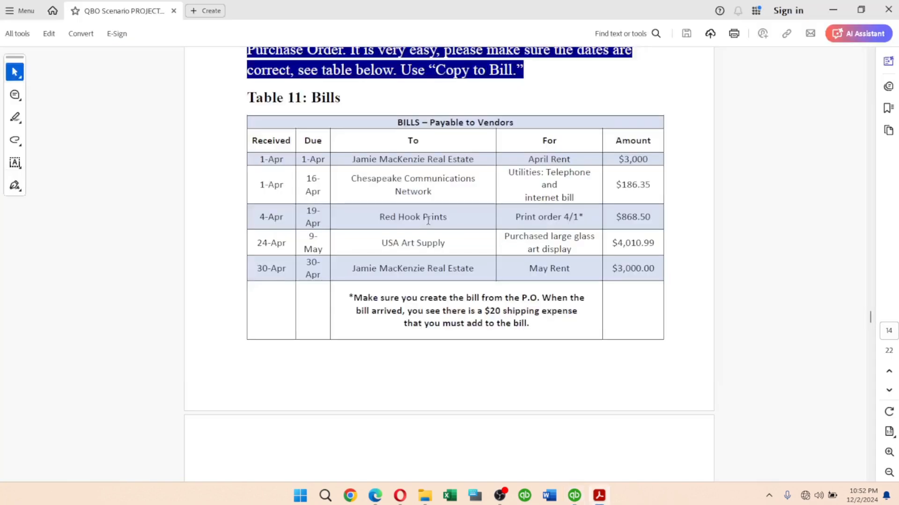
left_click_drag(350, 176, 429, 192)
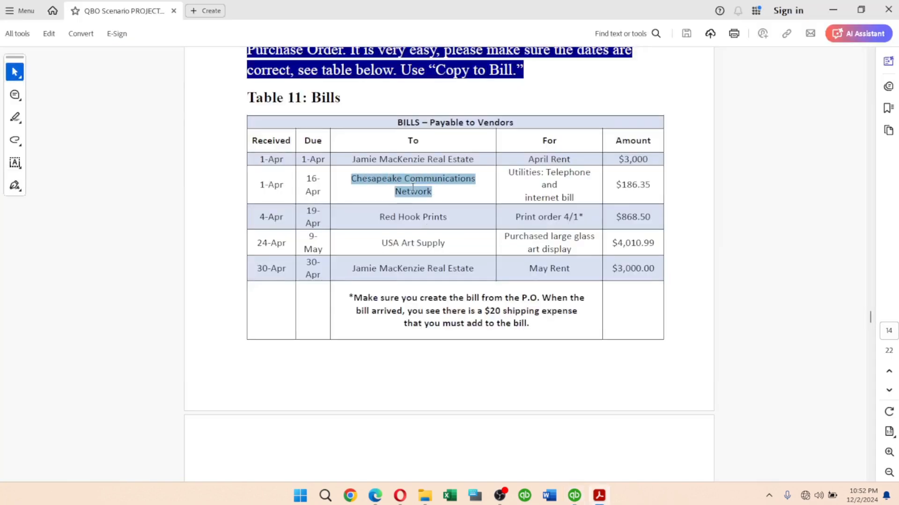
left_click(266, 188)
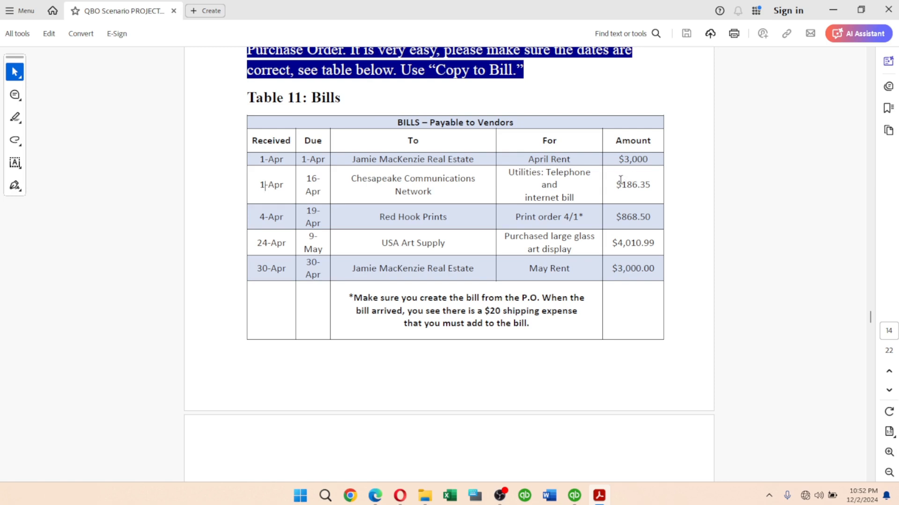
left_click_drag(622, 181, 655, 189)
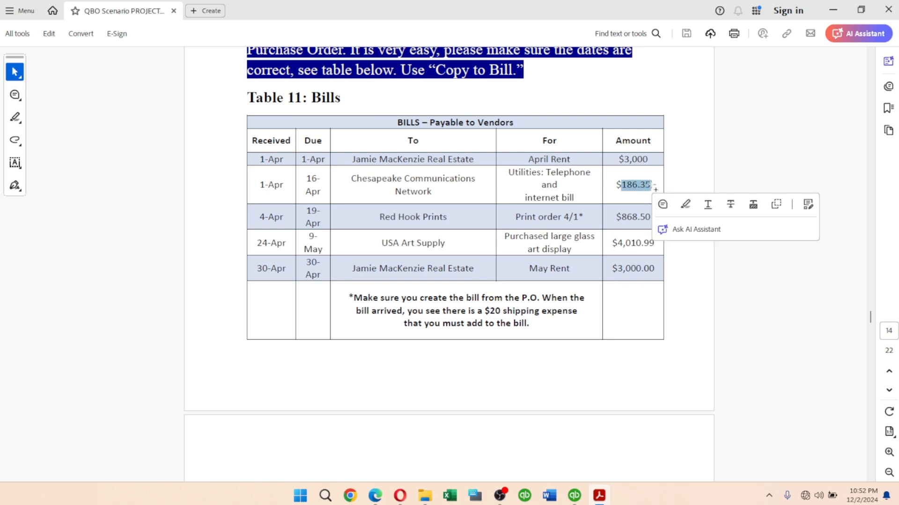
key("alt+Tab")
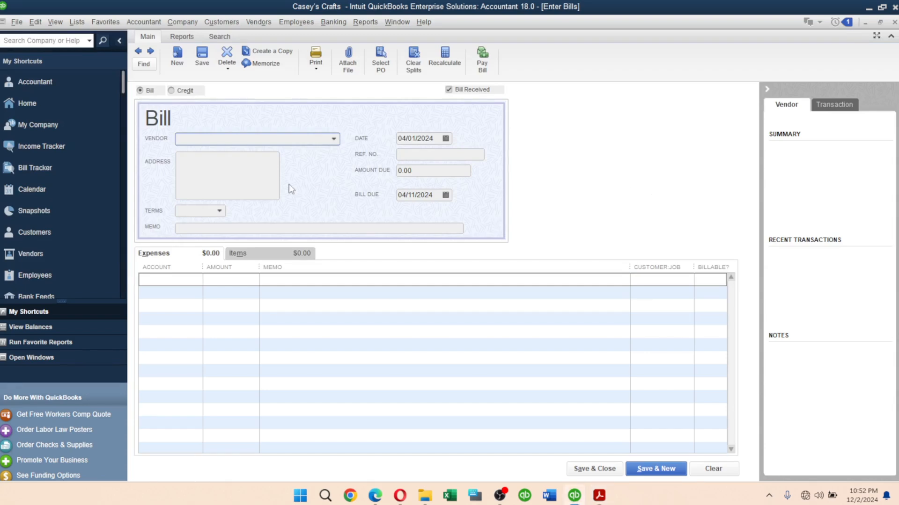
type("C")
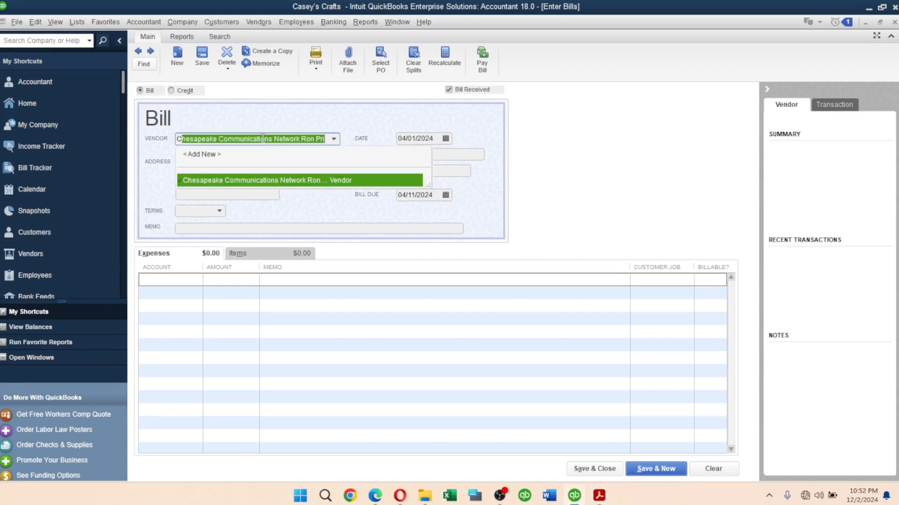
key("Tab")
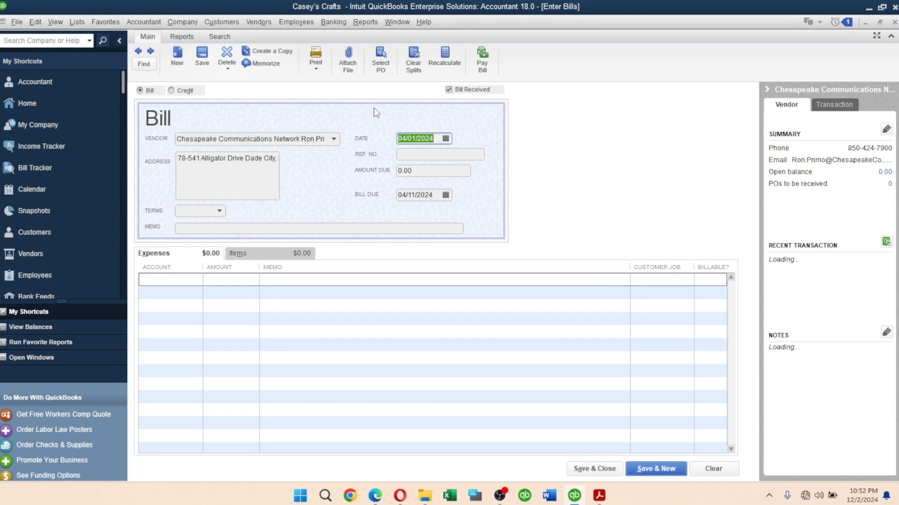
Step: Set the Chesapeake Communications Network bill's due date to 04/16/2024
left_click(431, 194)
left_click(445, 195)
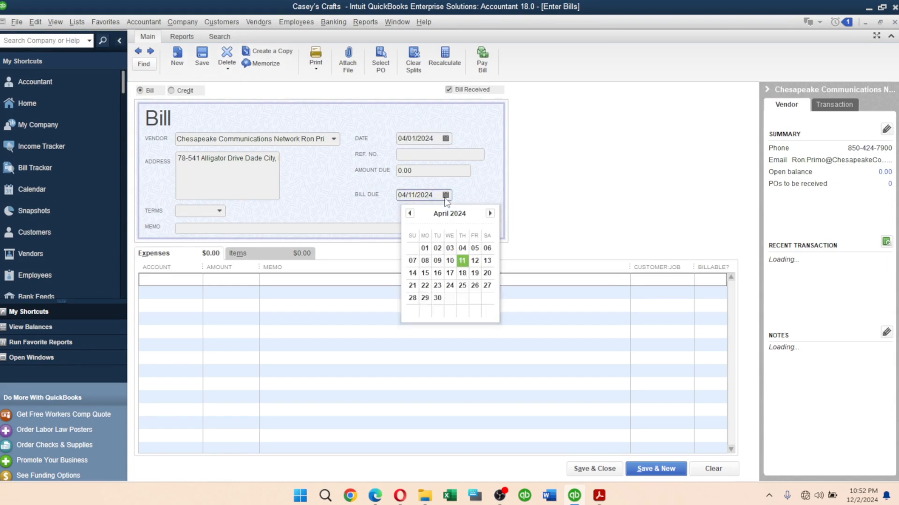
left_click(437, 273)
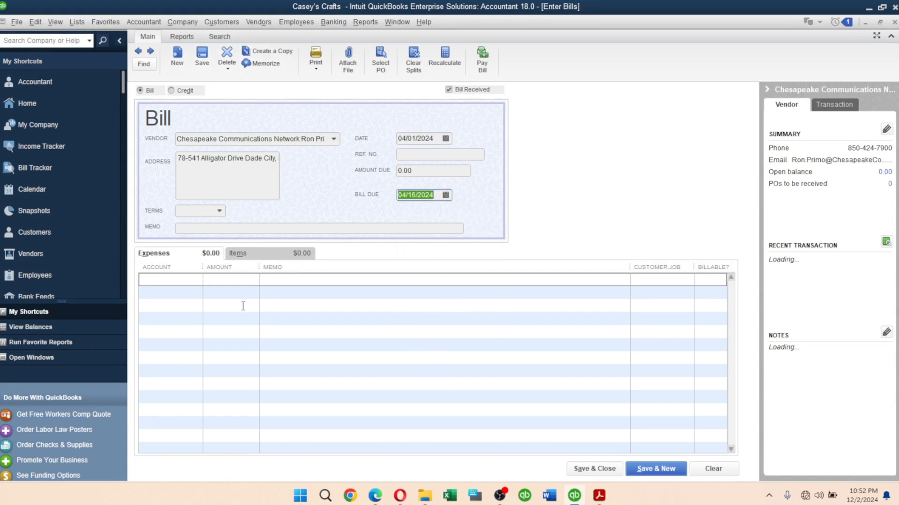
Step: Add an expense line of 186.35 to the Phone & Internet Expenses account under Utilities
left_click(176, 291)
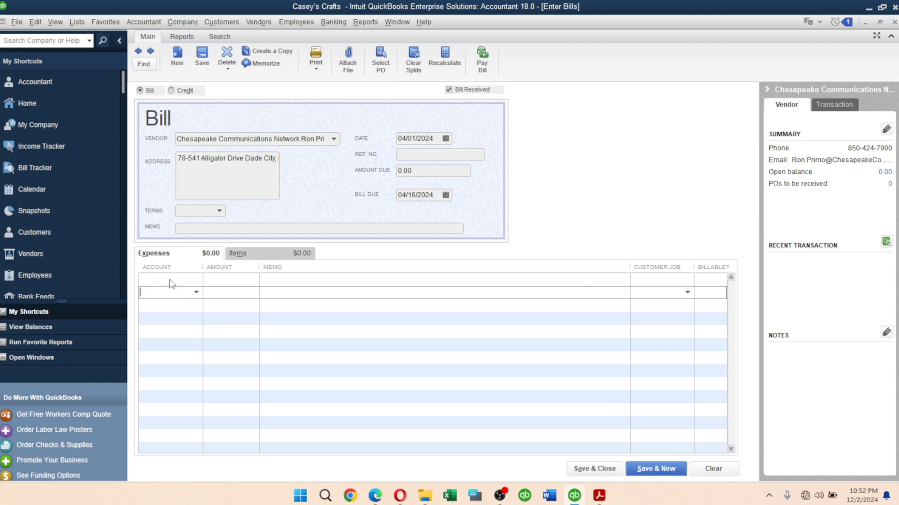
type("t")
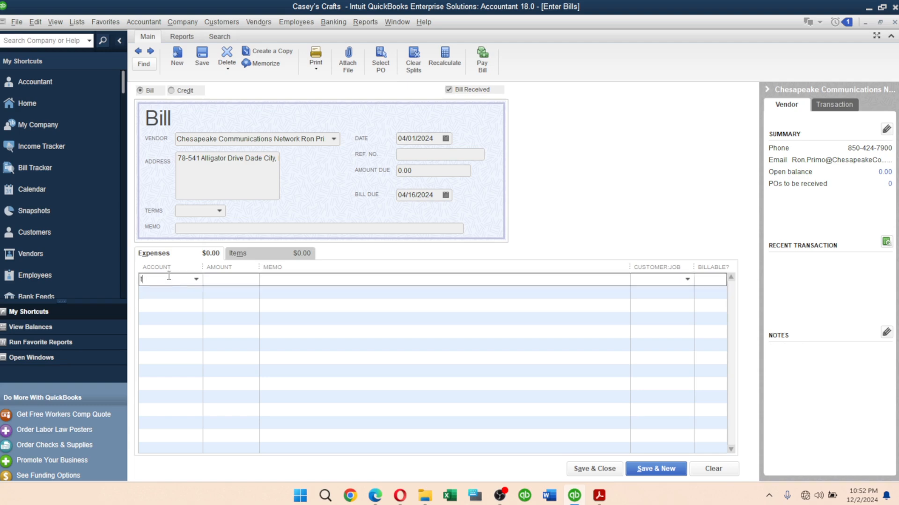
type("el")
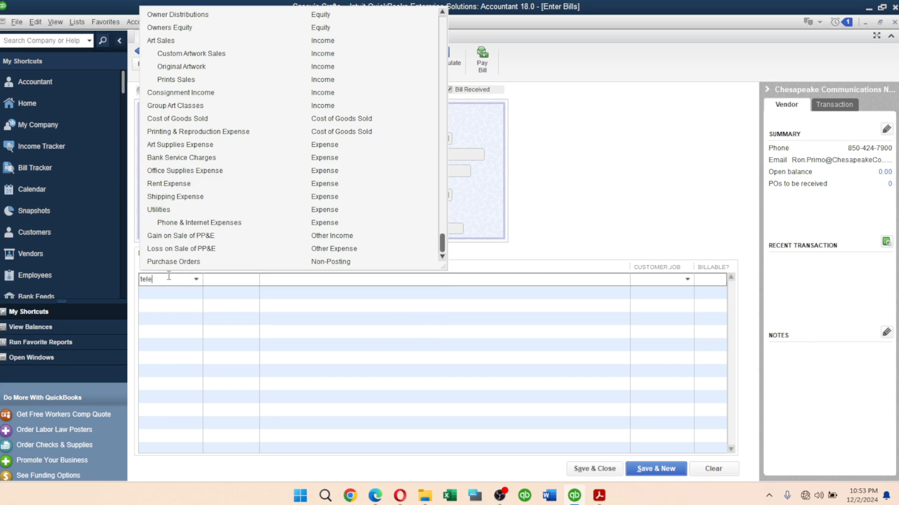
type("e")
key("BackSpace")
key("BackSpace")
key("BackSpace")
key("BackSpace")
type("Utilities")
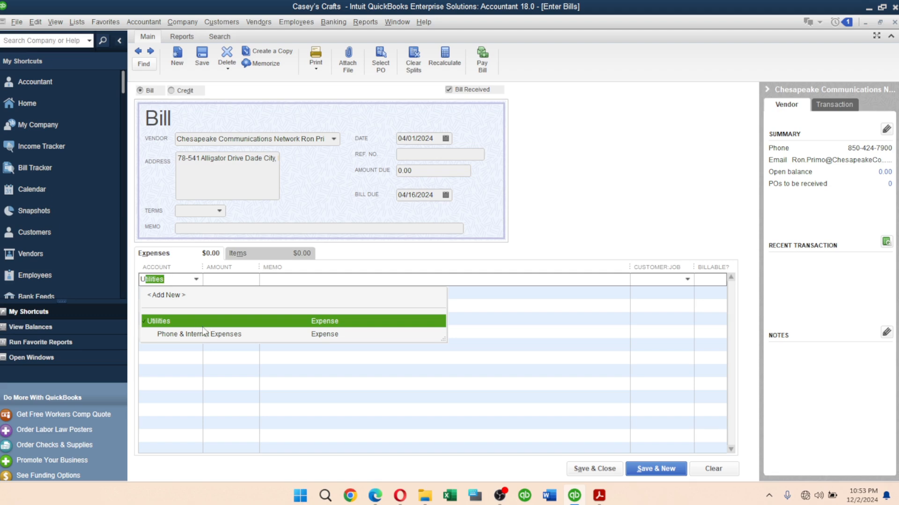
left_click(210, 334)
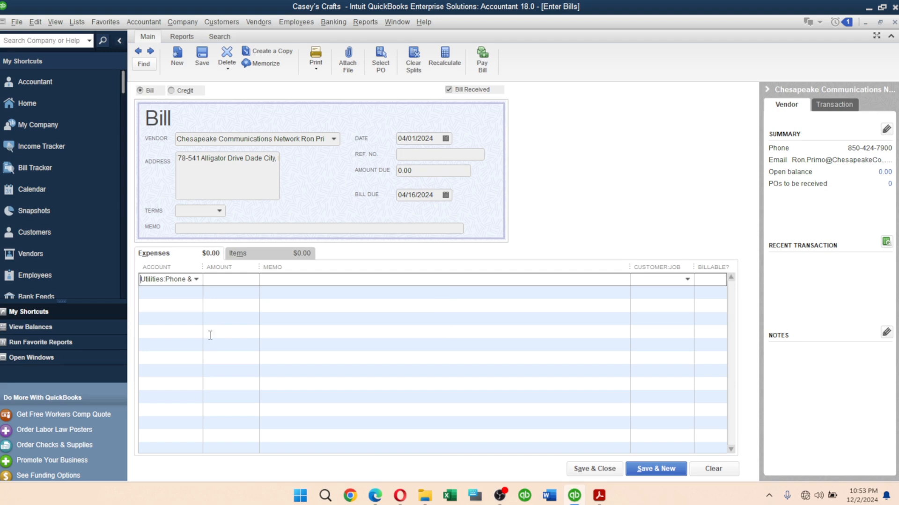
type("186.35")
Step: Copy "Utilities: Telephone and internet bill" from Table 11 into the line's memo, then save the bill and start a new one, accepting the past date
left_click(268, 284)
key("alt+Tab")
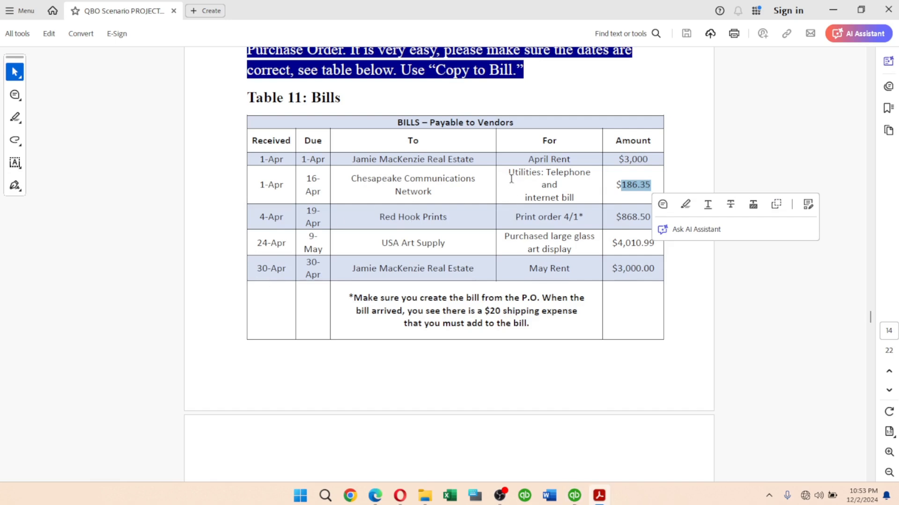
left_click_drag(514, 176, 584, 193)
key("ctrl+c")
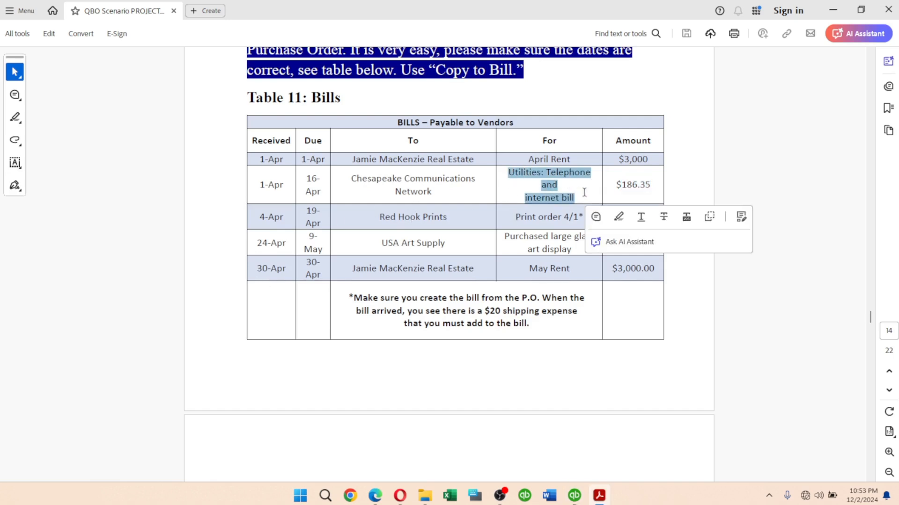
key("alt+Tab")
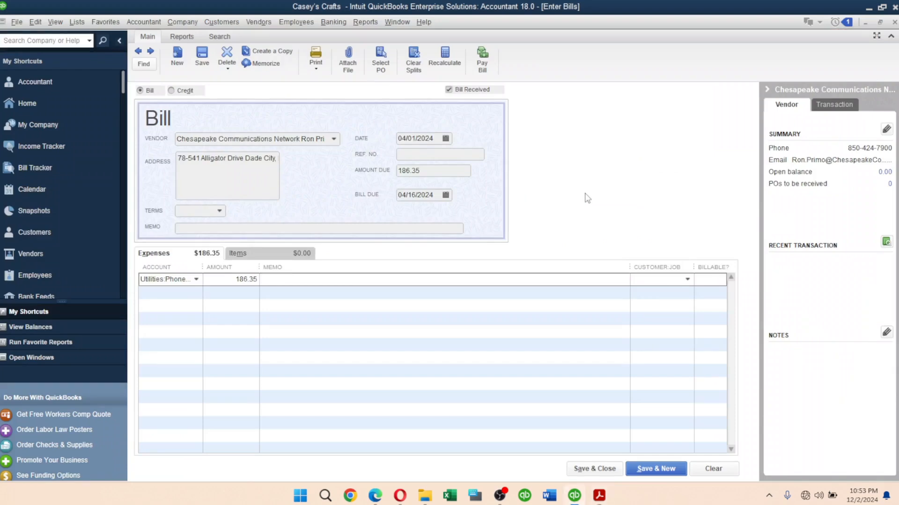
key("ctrl+v")
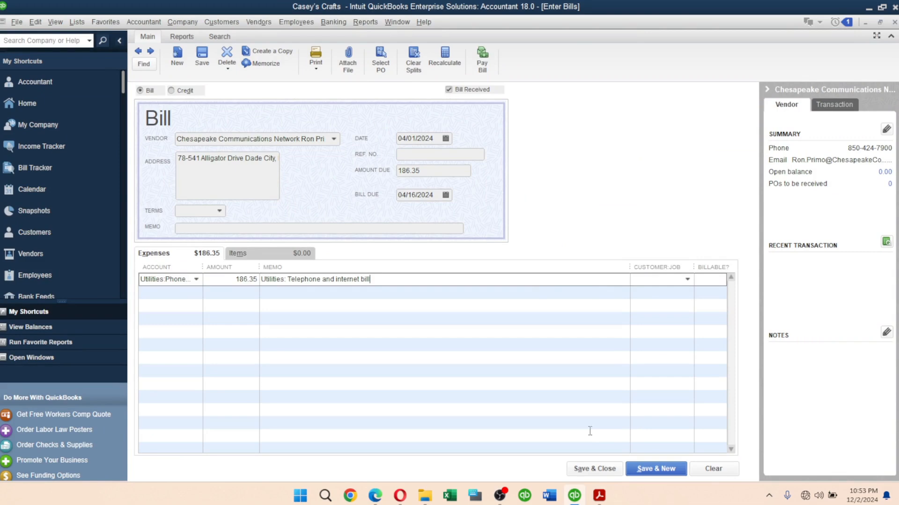
left_click(655, 470)
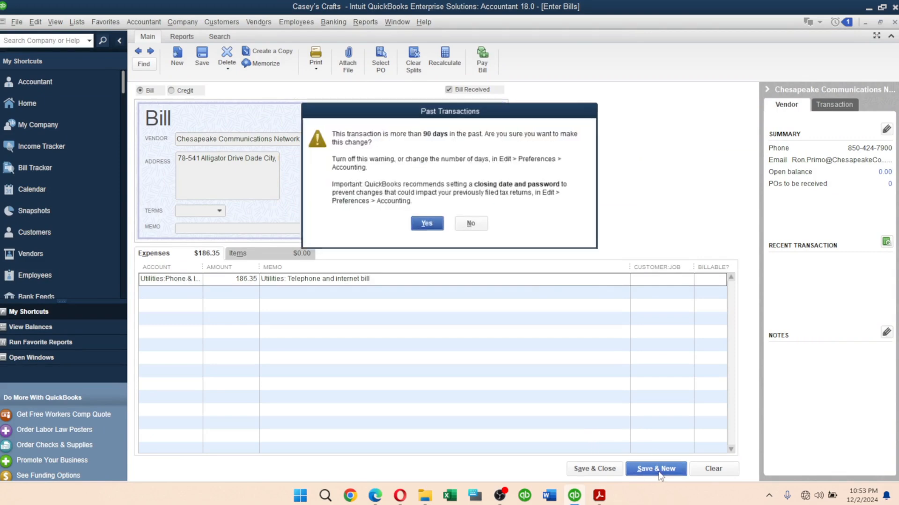
left_click(427, 223)
Step: Examine the Red Hook Prints row in Table 11 of the PDF for its vendor, dates and amount
key("alt+Tab")
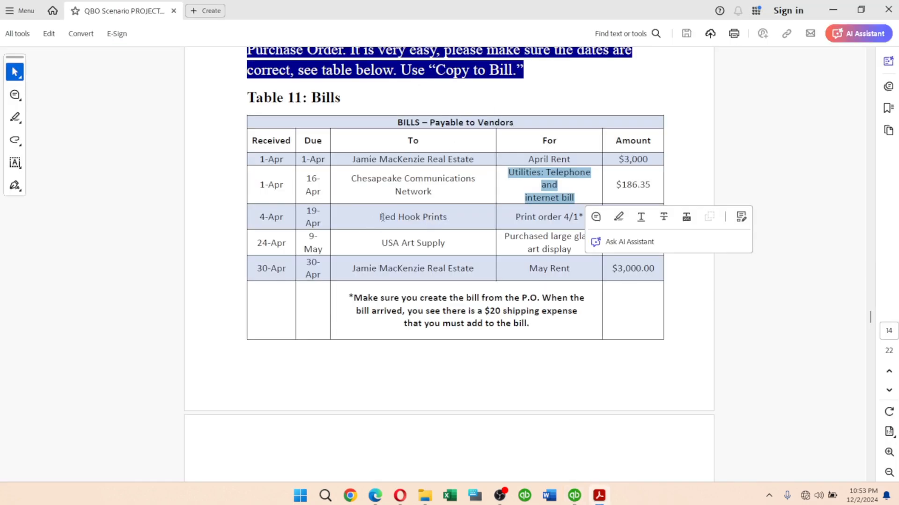
left_click(393, 243)
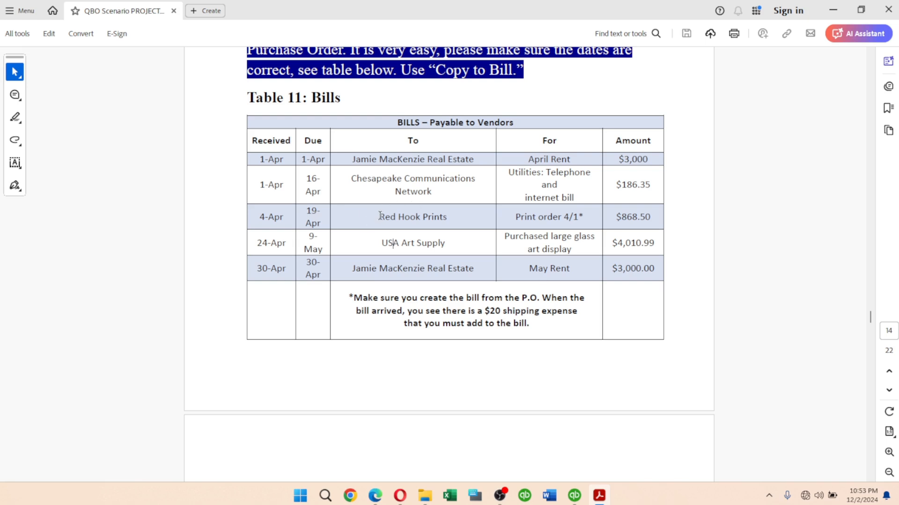
left_click_drag(380, 217, 447, 217)
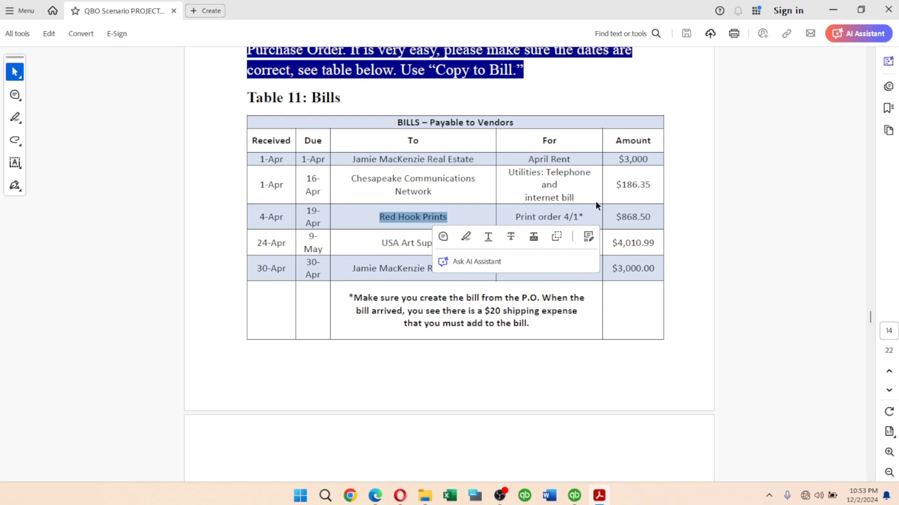
left_click(633, 213)
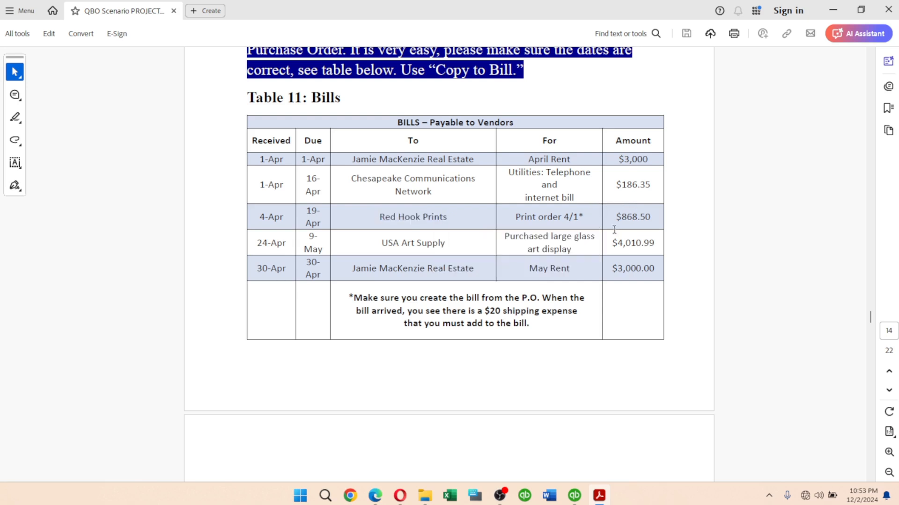
left_click_drag(627, 217, 659, 219)
left_click(622, 218)
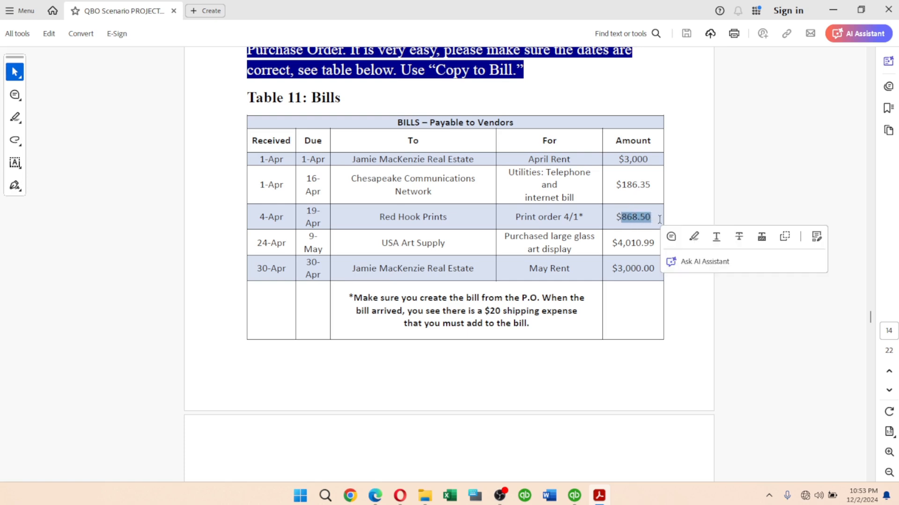
key("alt+Tab")
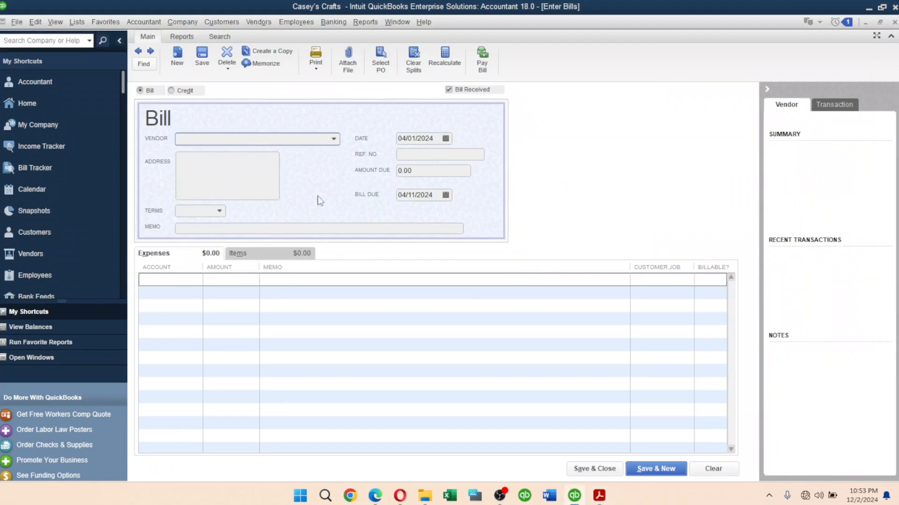
type("Re")
left_click(318, 198)
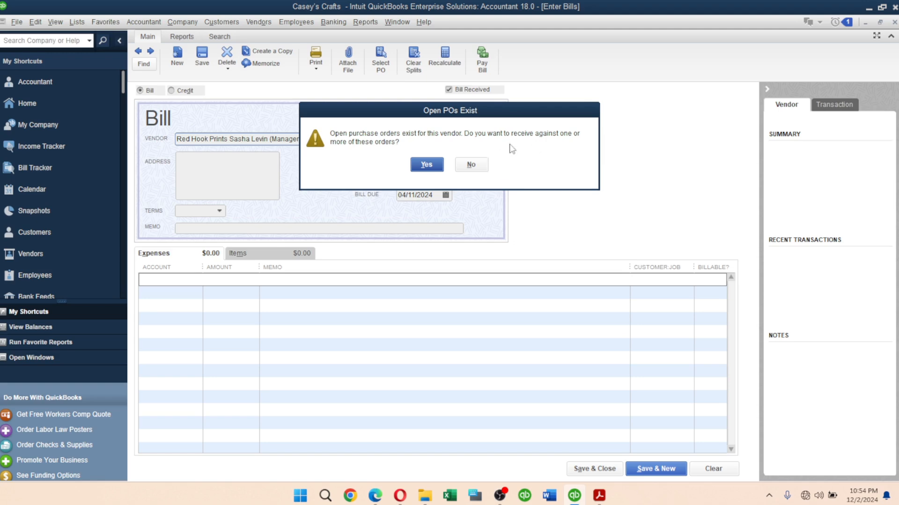
left_click(472, 163)
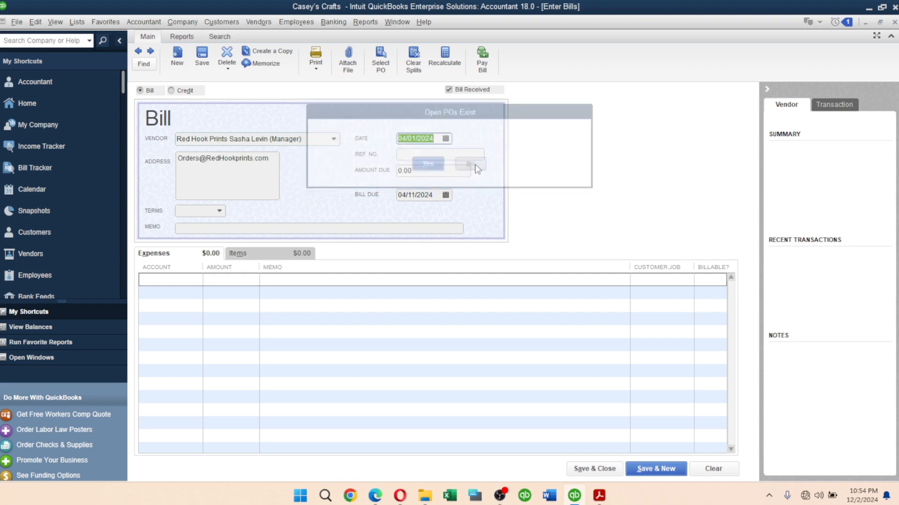
left_click(53, 110)
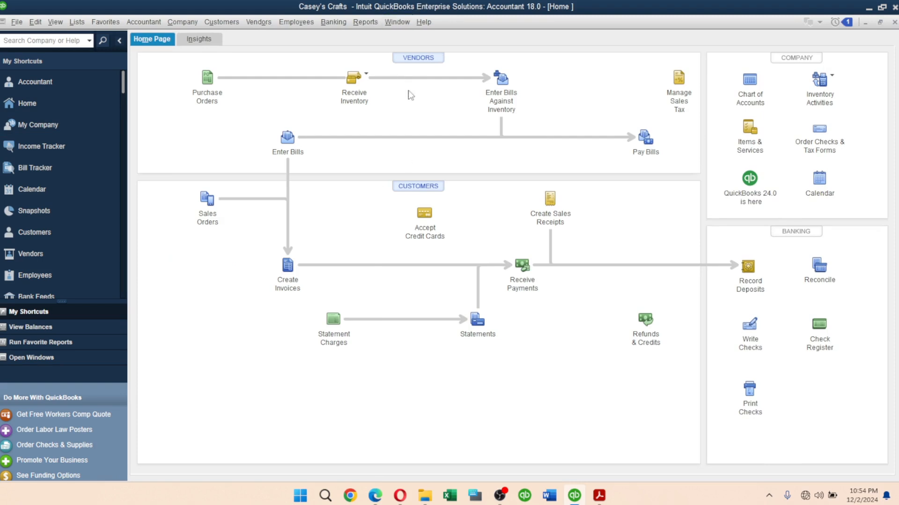
left_click(368, 77)
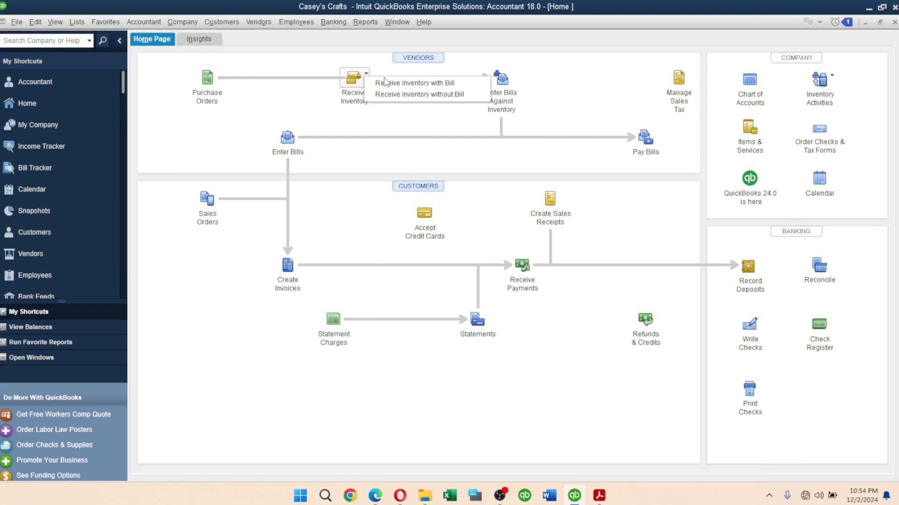
left_click(431, 88)
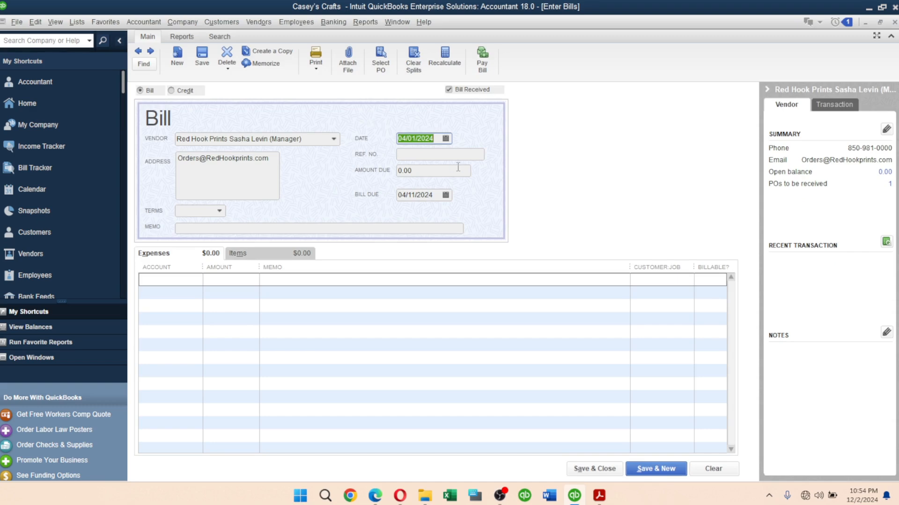
left_click(718, 471)
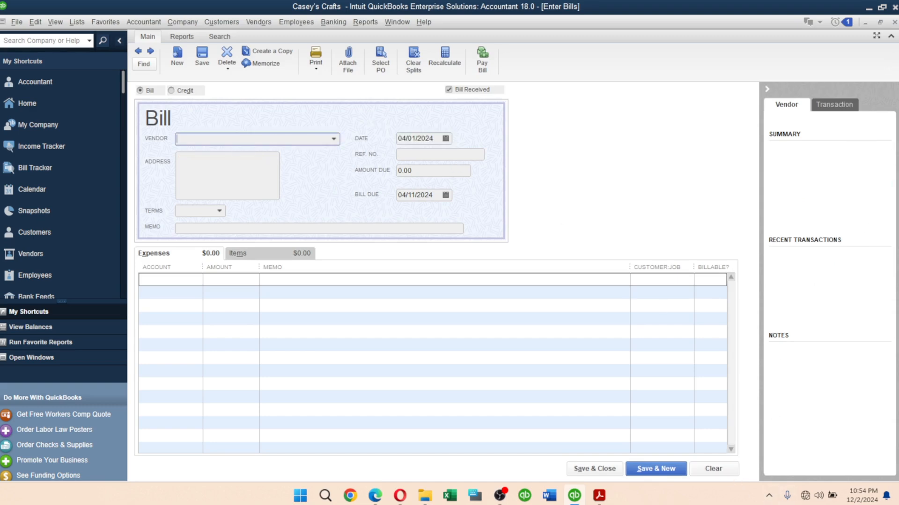
left_click(894, 22)
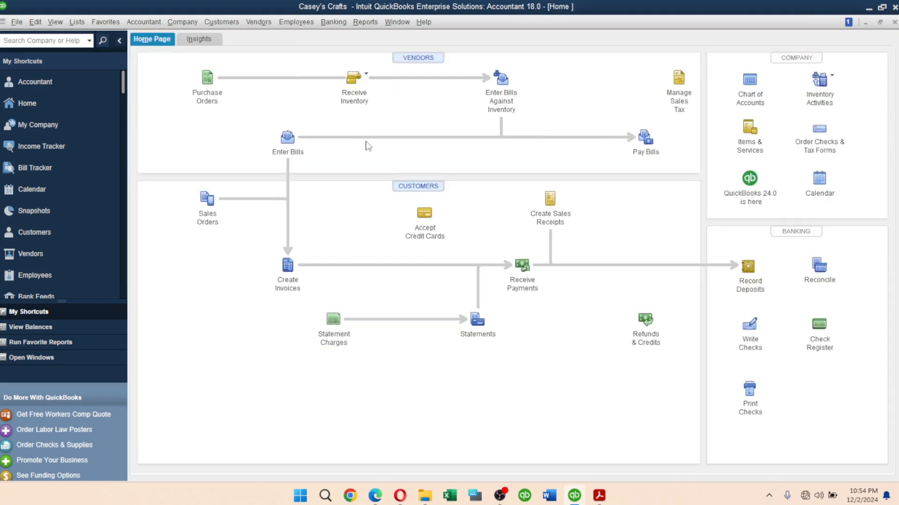
Step: Start receiving inventory with a bill for Red Hook Prints and receive against its open purchase order 1 dated 04/01/2024
left_click(361, 91)
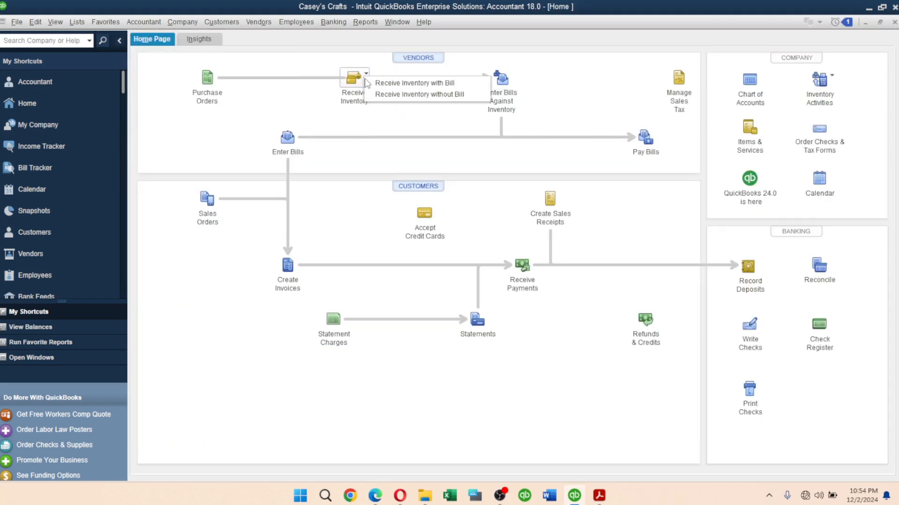
left_click(398, 82)
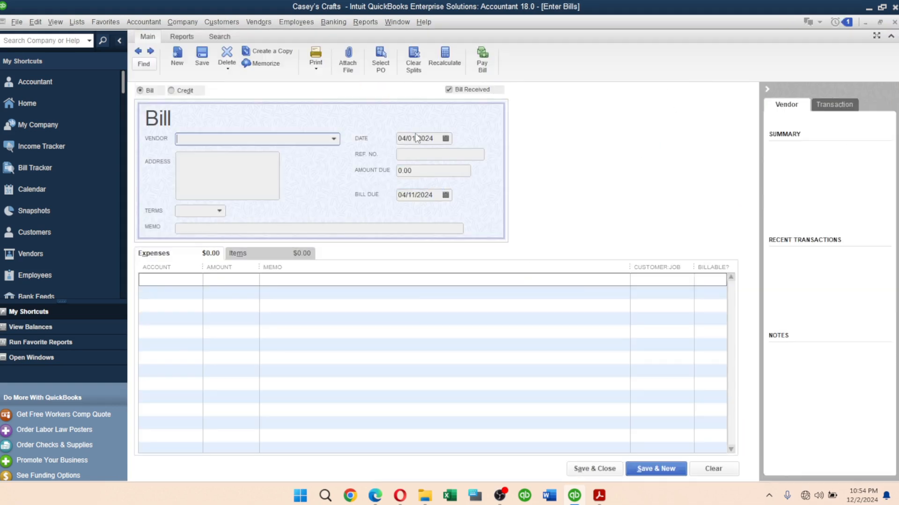
left_click(334, 138)
type("Re")
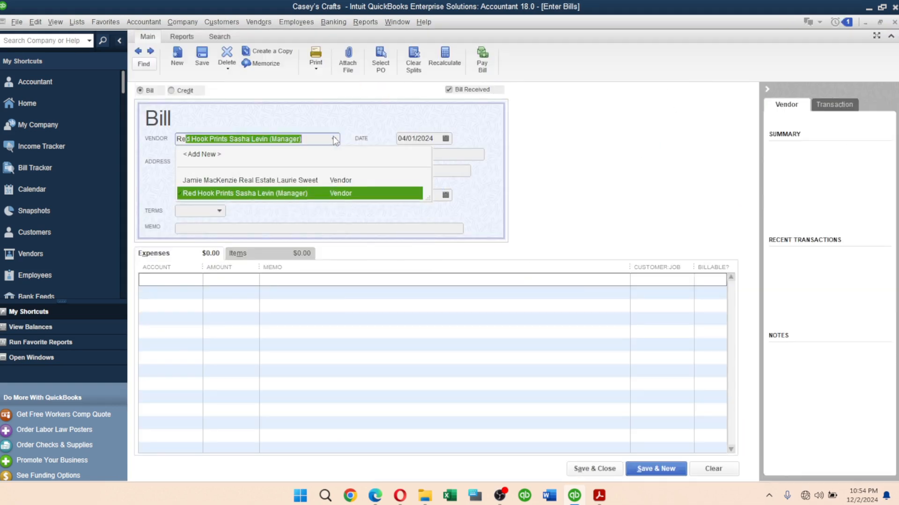
key("Tab")
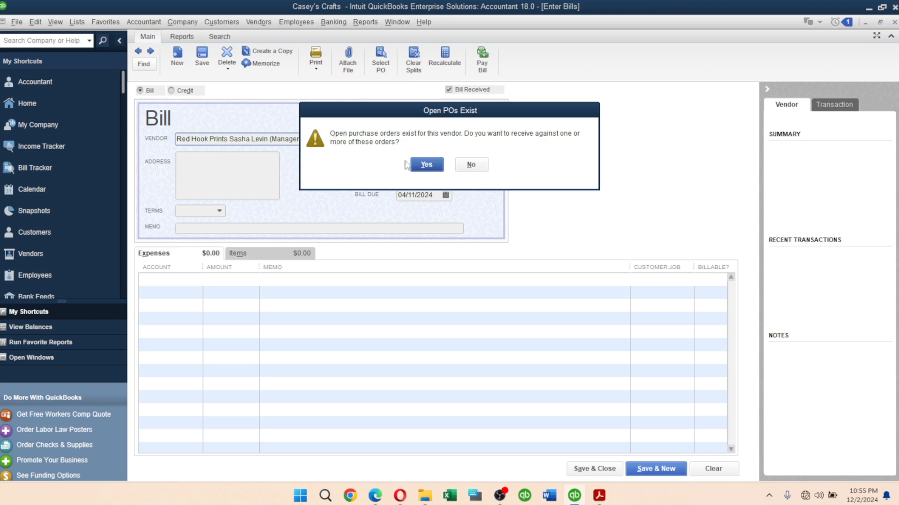
left_click(424, 166)
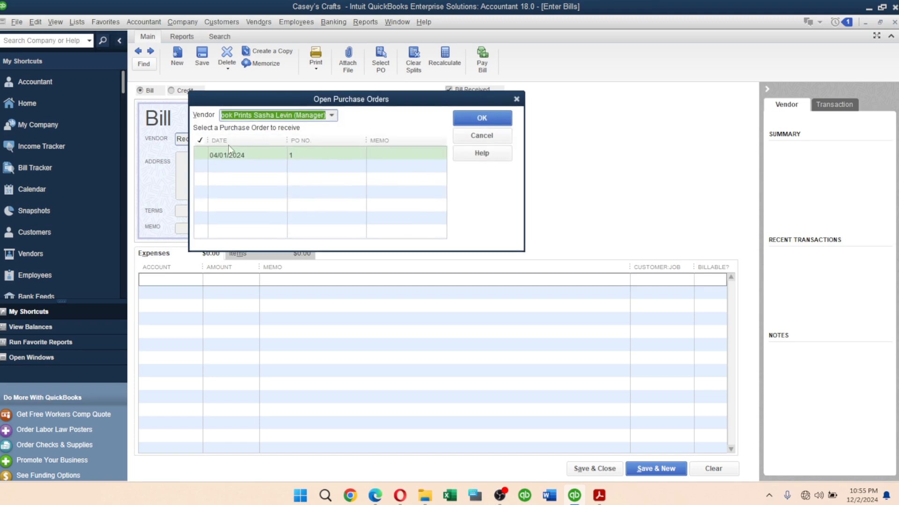
left_click(486, 121)
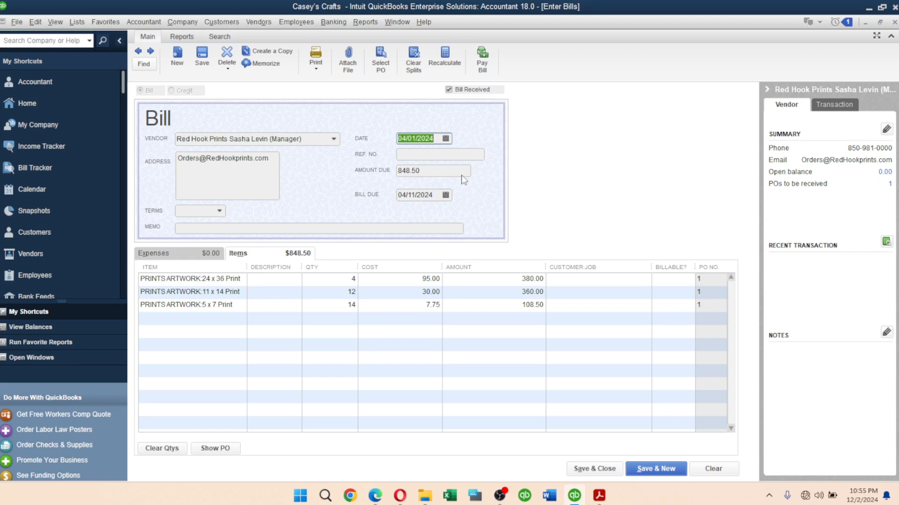
Step: Add the 20.00 shipping charge from Table 11 as a Shipping Expense line with the memo "Shipping chrages"
key("alt+Tab")
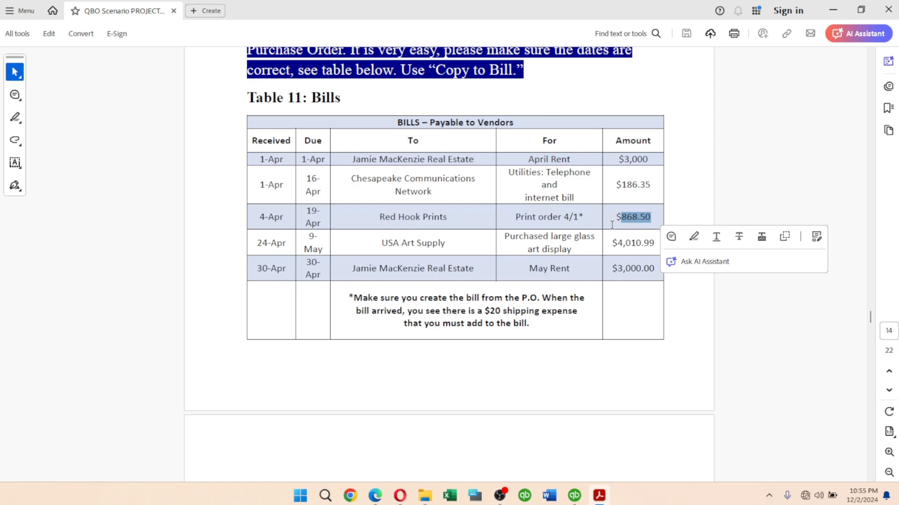
key("alt+Tab")
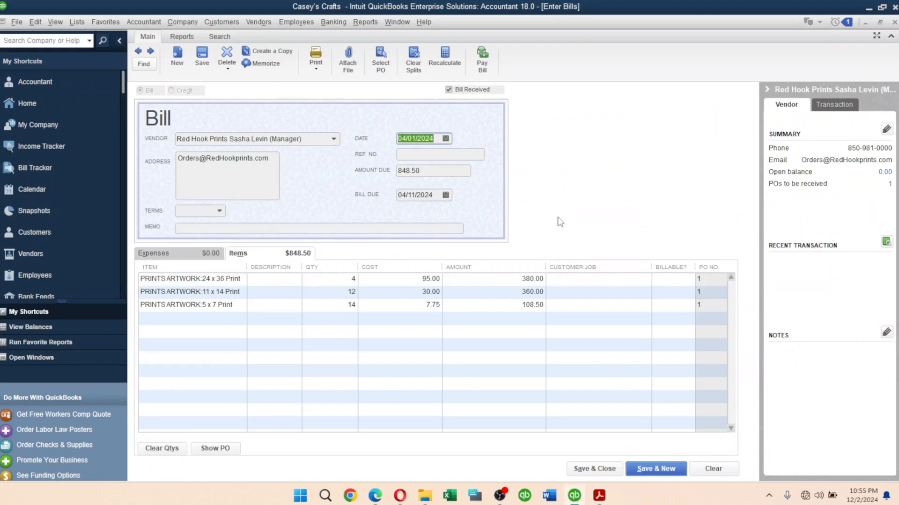
left_click(190, 256)
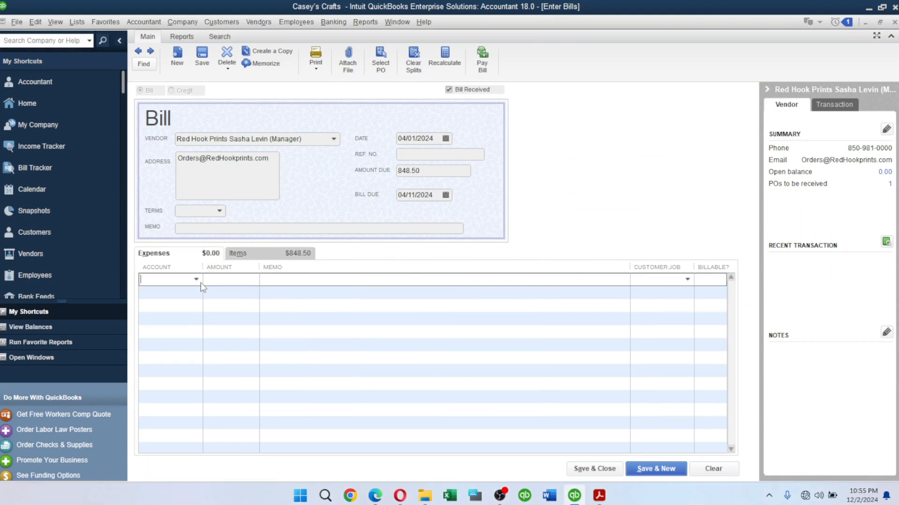
type("Sho")
key("BackSpace")
type("ipping Expense")
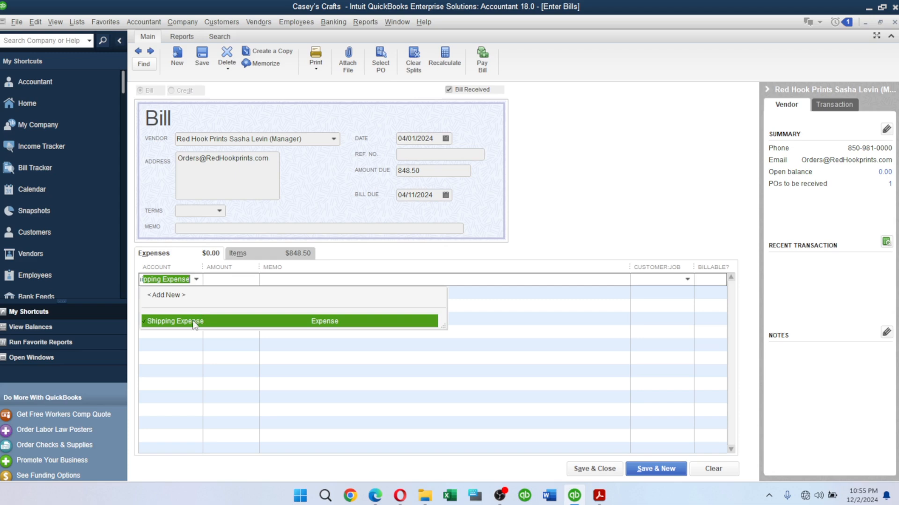
left_click(199, 320)
left_click(229, 279)
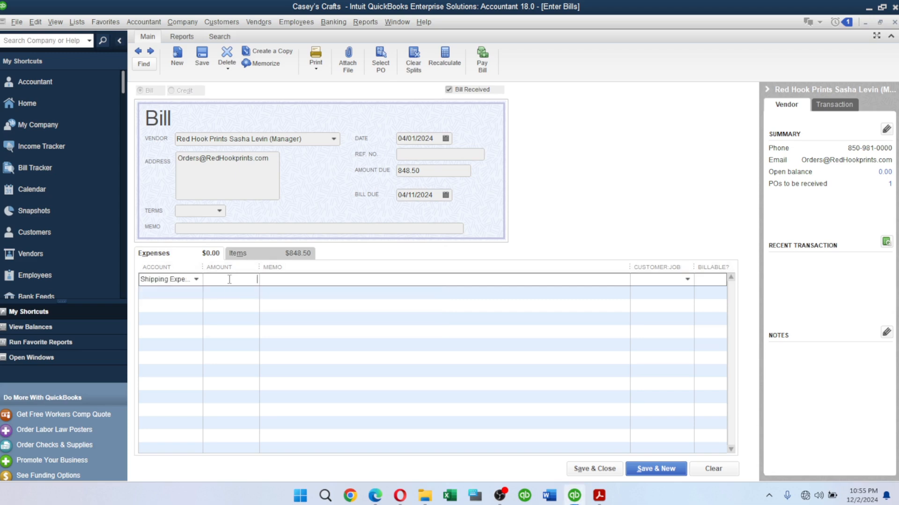
type("20")
left_click(278, 279)
type("Shipping chrages")
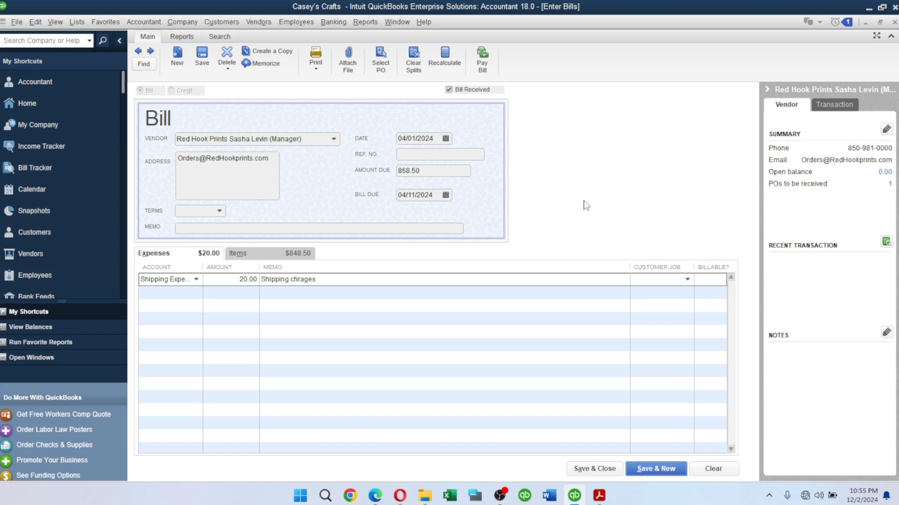
key("Tab")
Step: Check the Red Hook Prints bill against Table 11, then save it, accepting the past date
key("alt+Tab")
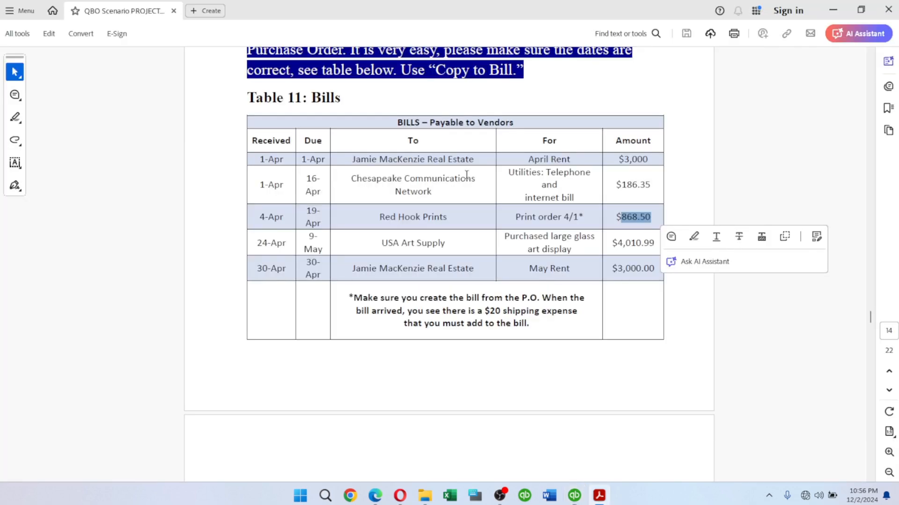
key("alt+Tab")
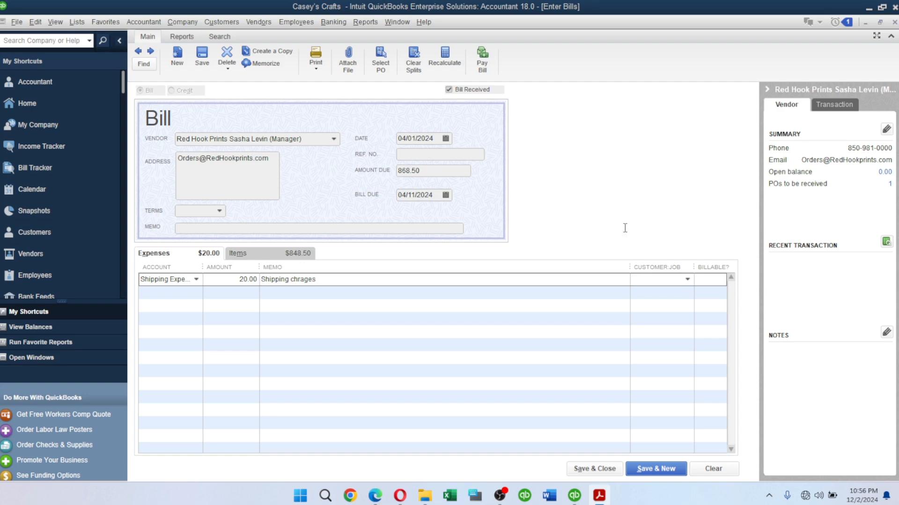
left_click(651, 469)
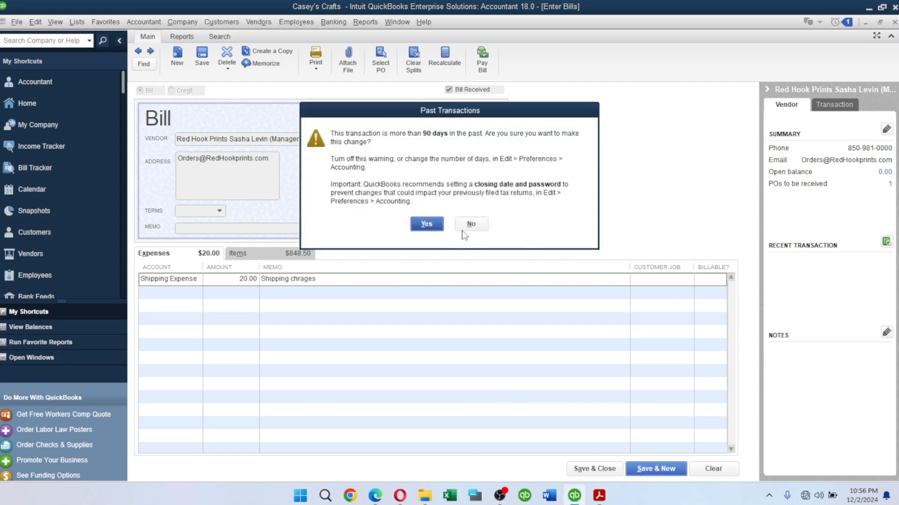
left_click(425, 224)
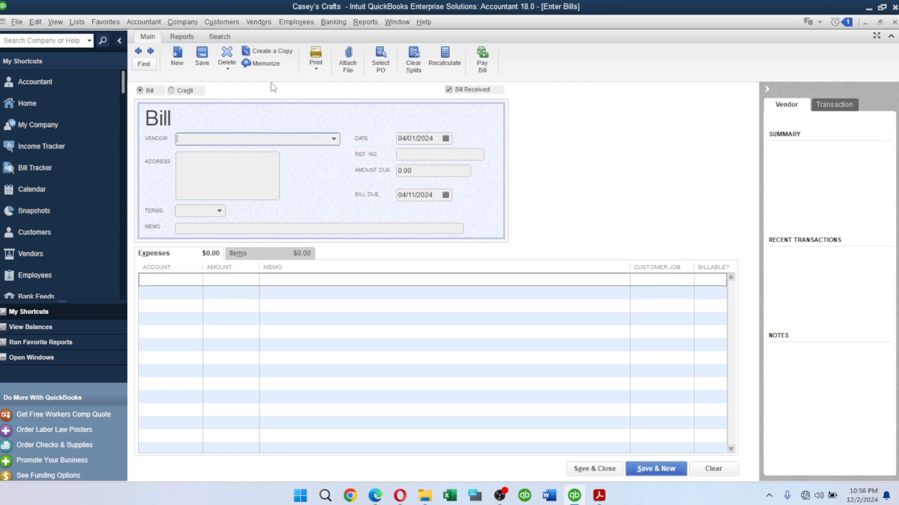
Step: Reopen the saved Red Hook Prints bill and set its date to 04/04/2024 and its due date to 04/19/2024, as in Table 11
left_click(139, 52)
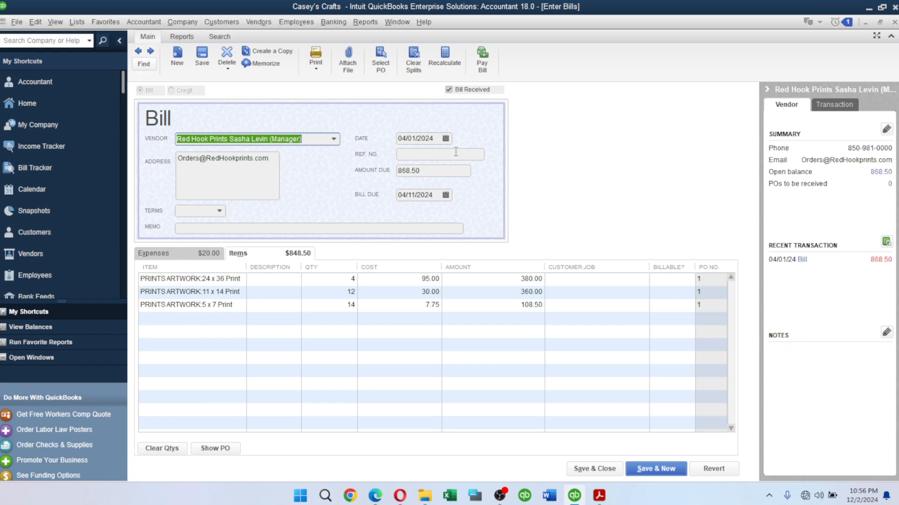
key("alt+Tab")
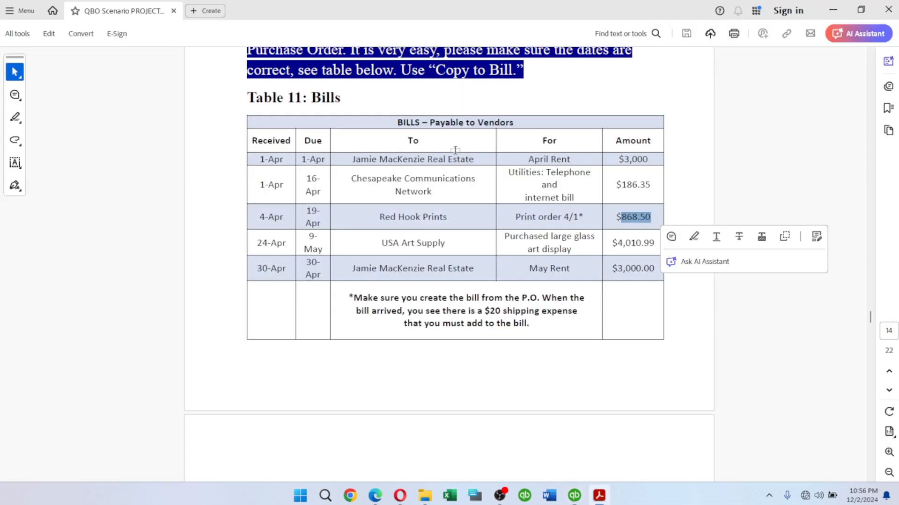
key("alt+Tab")
left_click(449, 138)
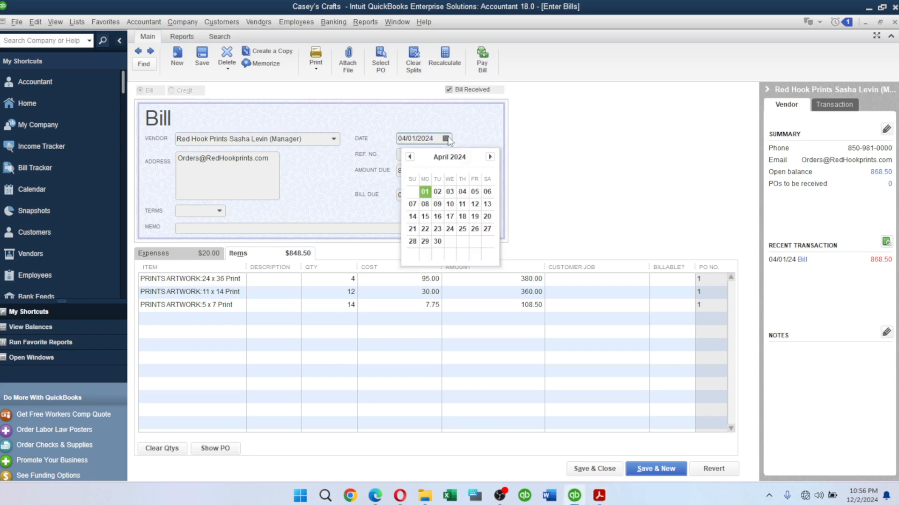
left_click(445, 190)
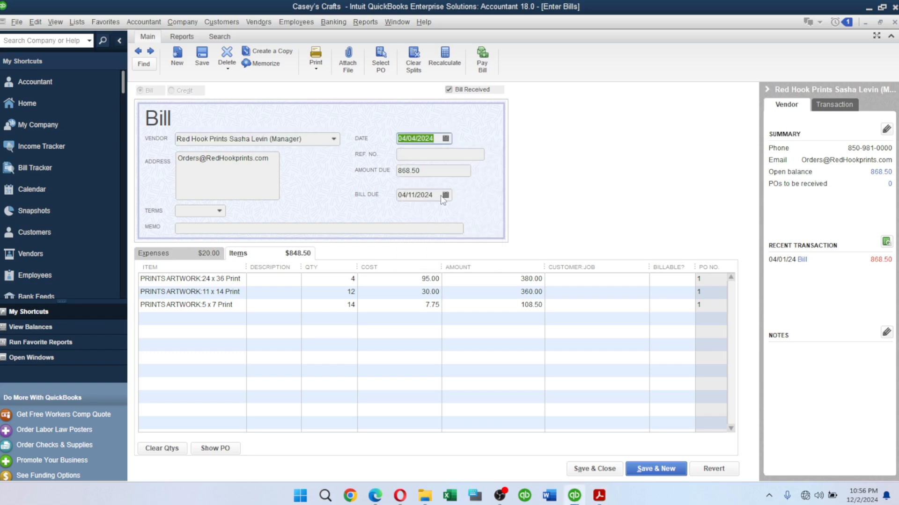
left_click(445, 195)
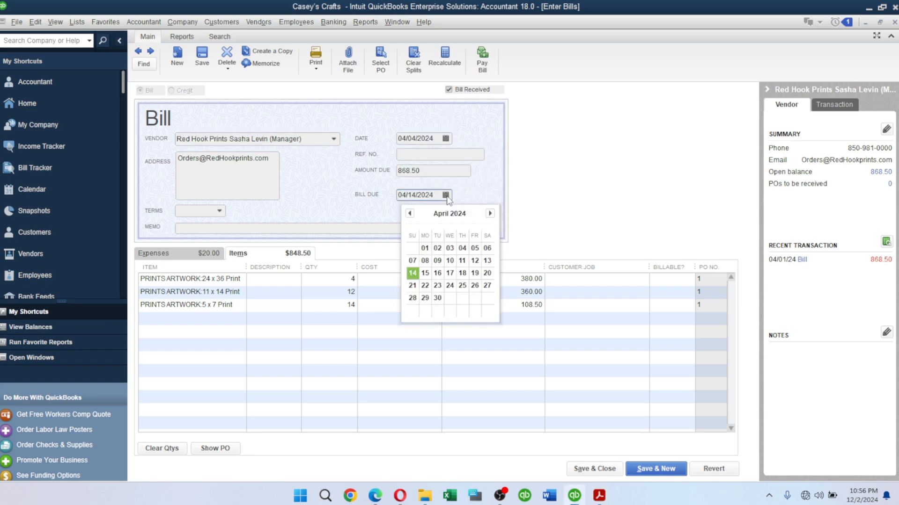
left_click(474, 273)
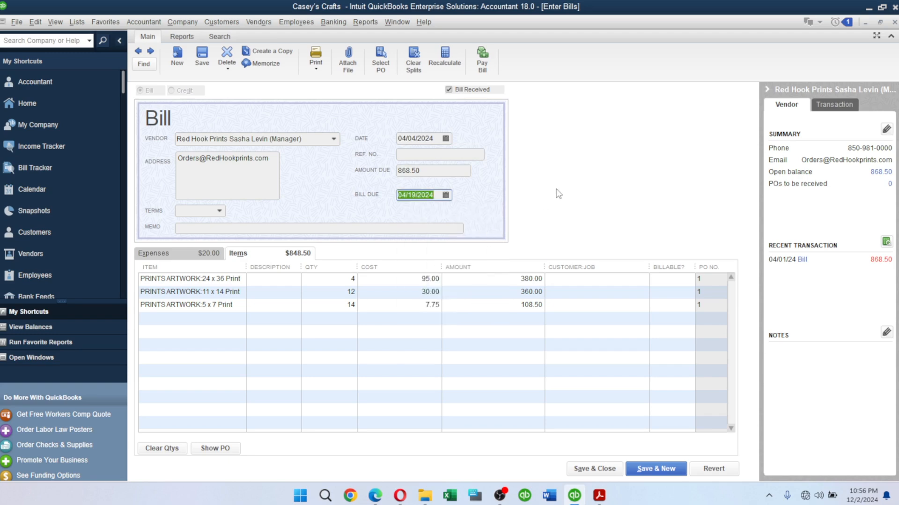
Step: Save the corrected Red Hook Prints bill, accepting the change to linked transactions and the past date, and start a new bill
key("alt+Tab")
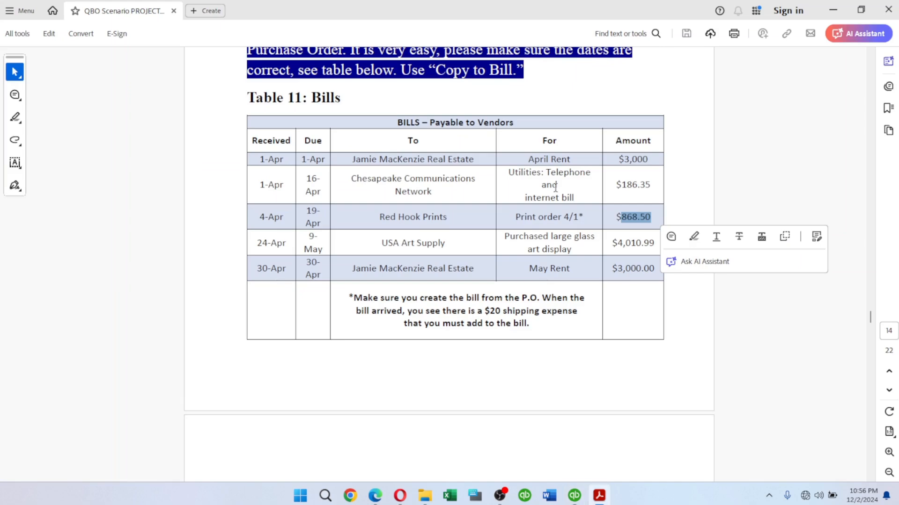
key("alt+Tab")
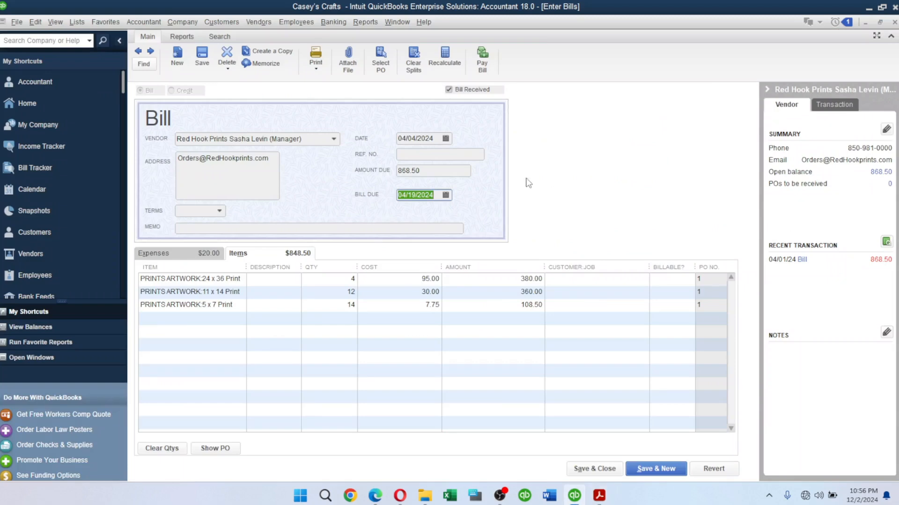
left_click(649, 471)
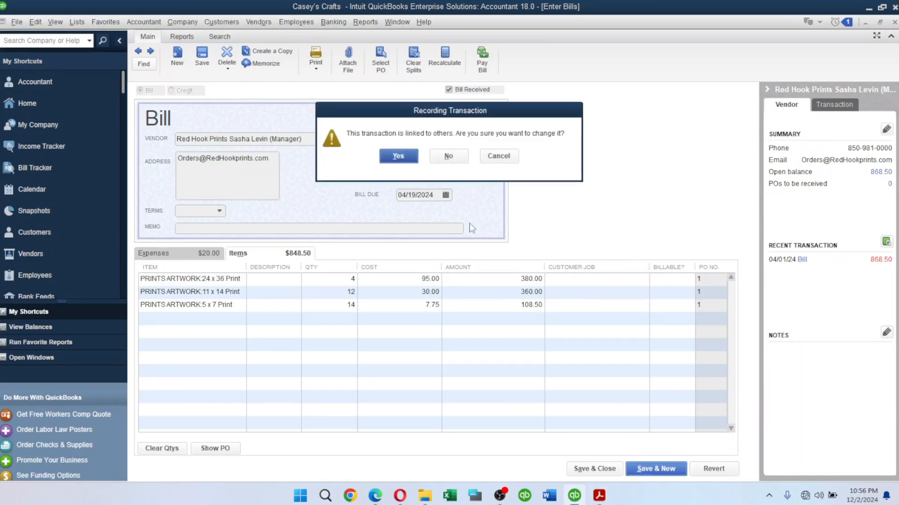
left_click(401, 157)
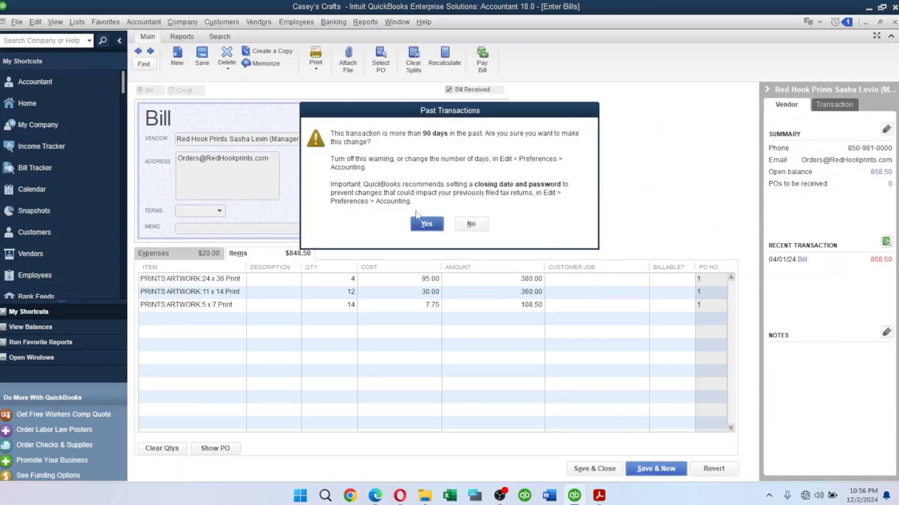
left_click(418, 227)
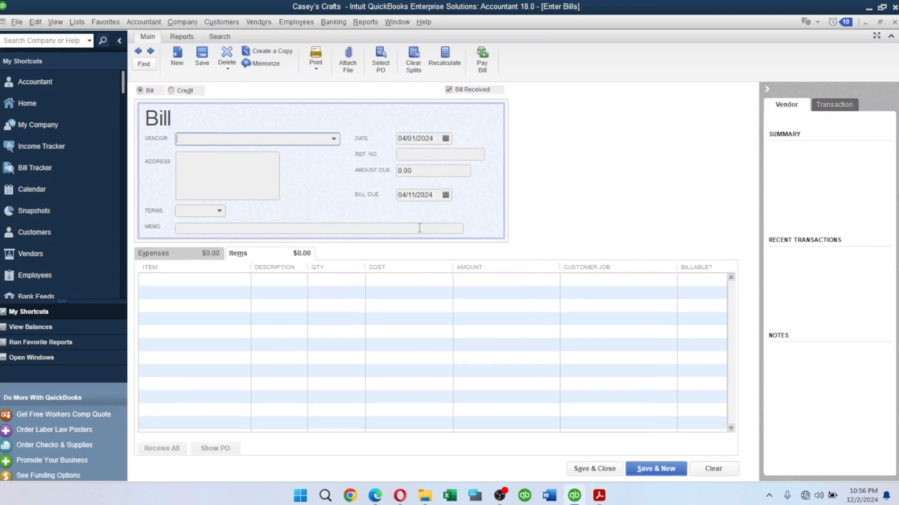
Step: Look up the USA Art Supply row in Table 11, then choose that vendor on the new bill and open its expense lines
key("alt+Tab")
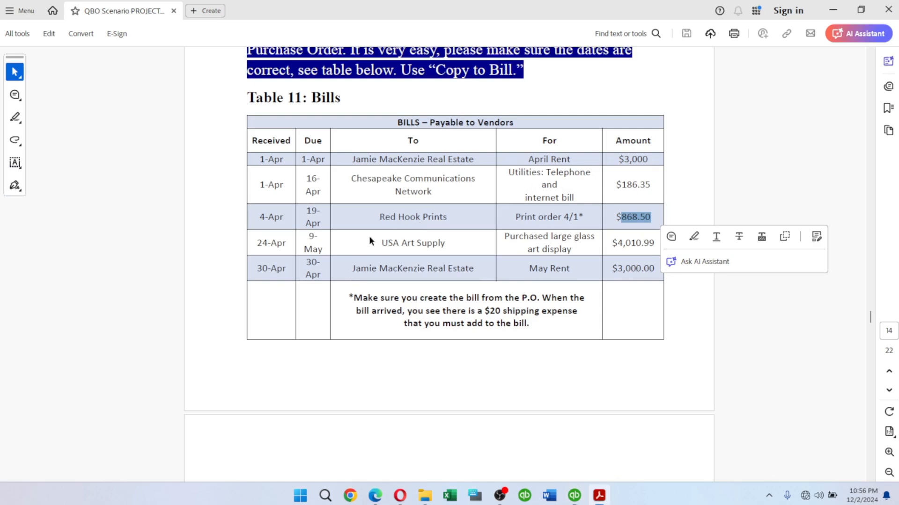
left_click_drag(379, 243, 443, 249)
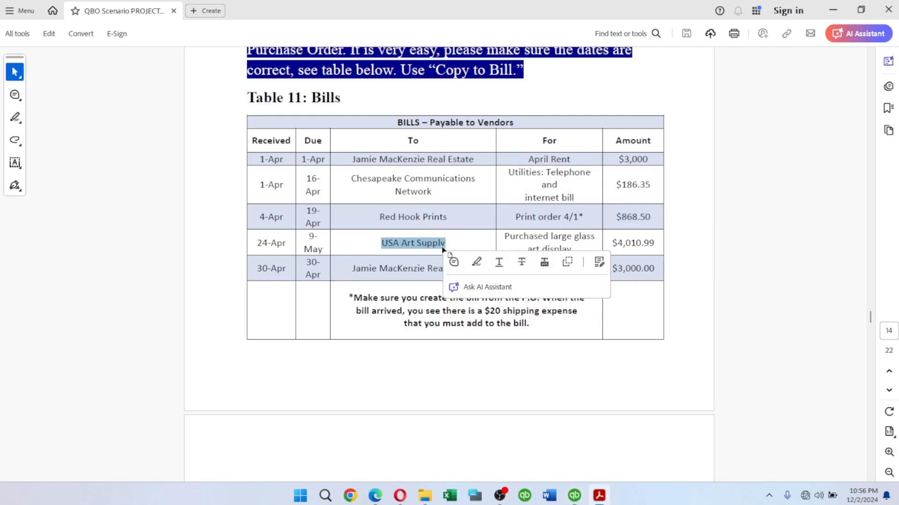
key("alt+Tab")
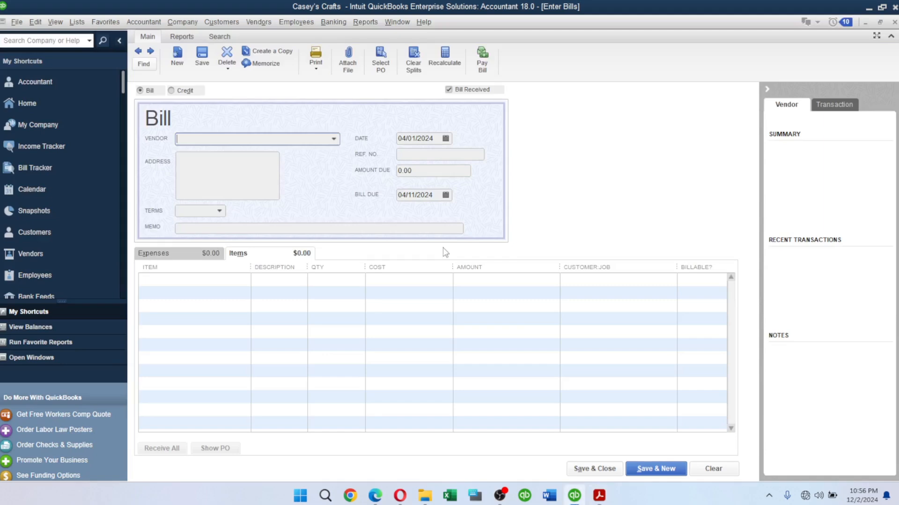
key("alt+Tab")
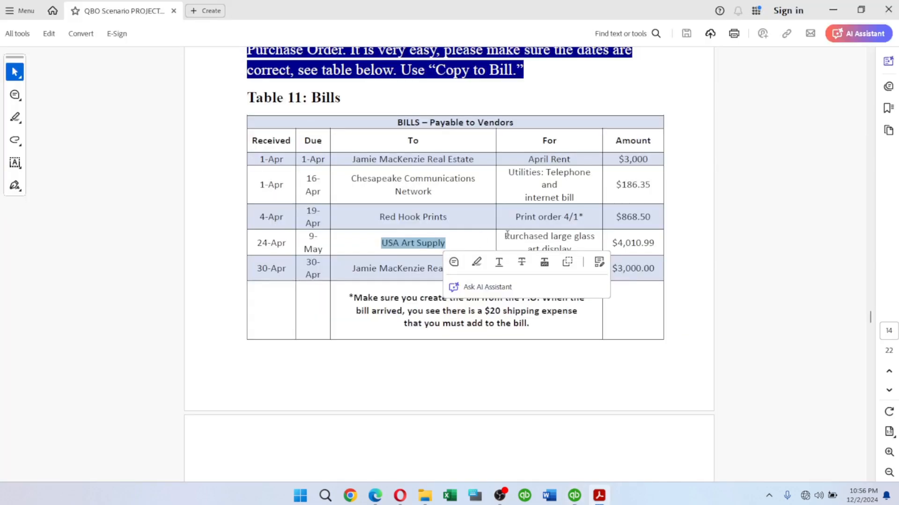
left_click_drag(506, 235, 586, 257)
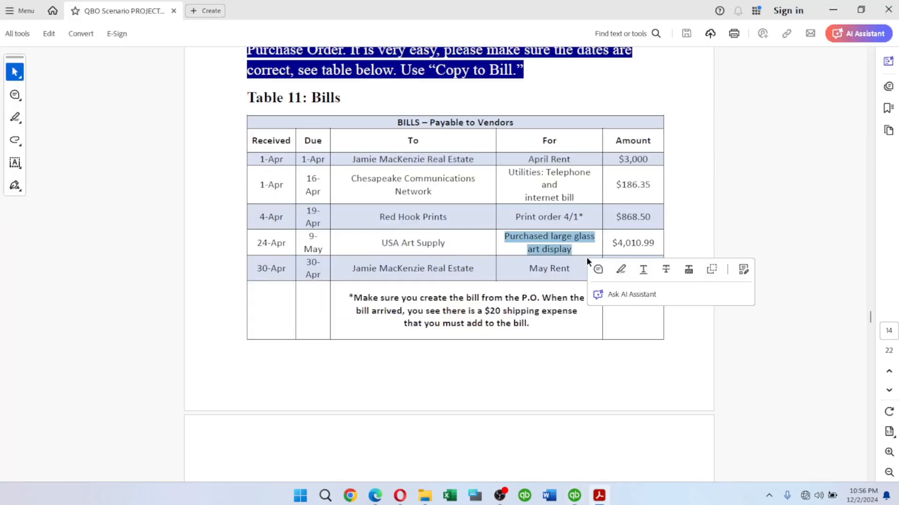
key("alt+Tab")
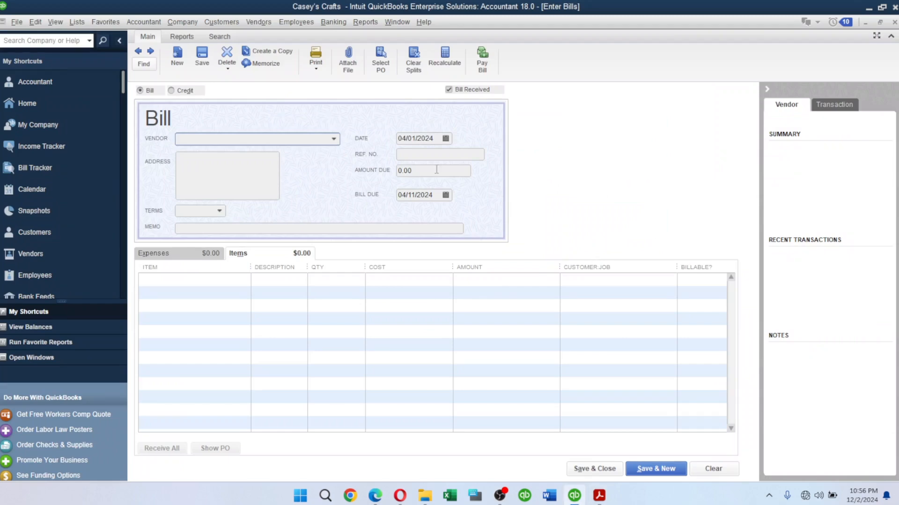
type("ar")
key("BackSpace")
key("BackSpace")
type("U")
key("Tab")
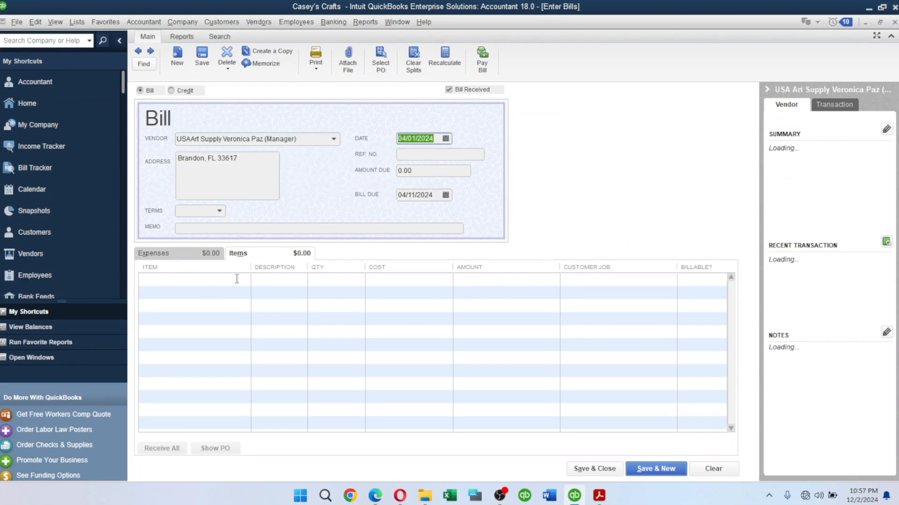
left_click(192, 256)
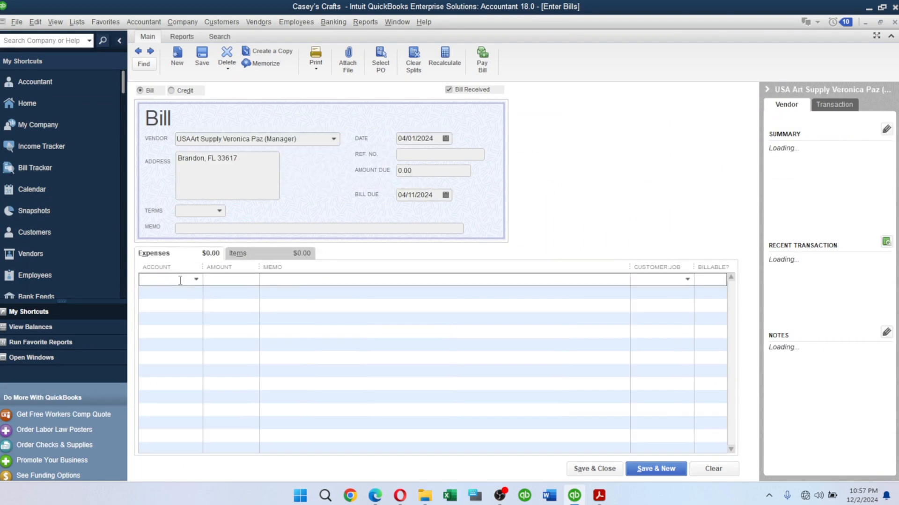
Step: Fill the USA Art Supply bill's first expense line with the Art Displays account and the memo "Purchased large glass art display"
key("alt+Tab")
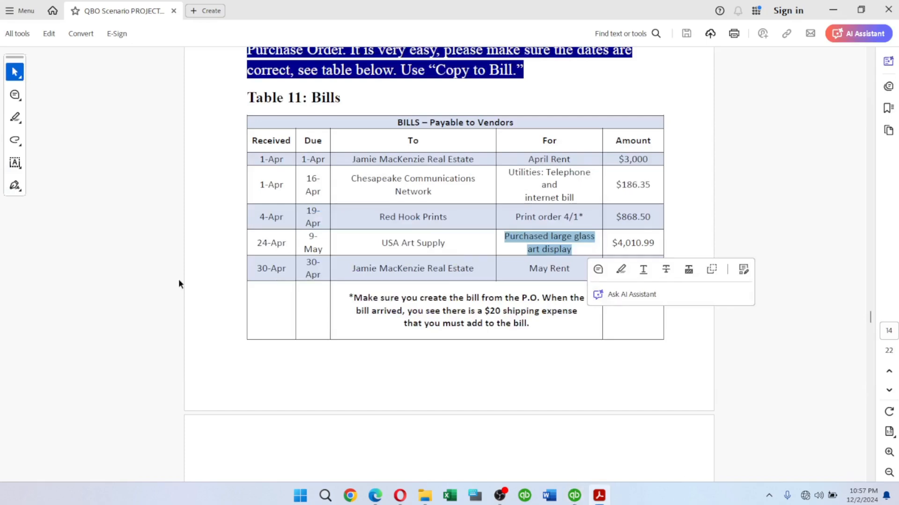
key("alt+Tab")
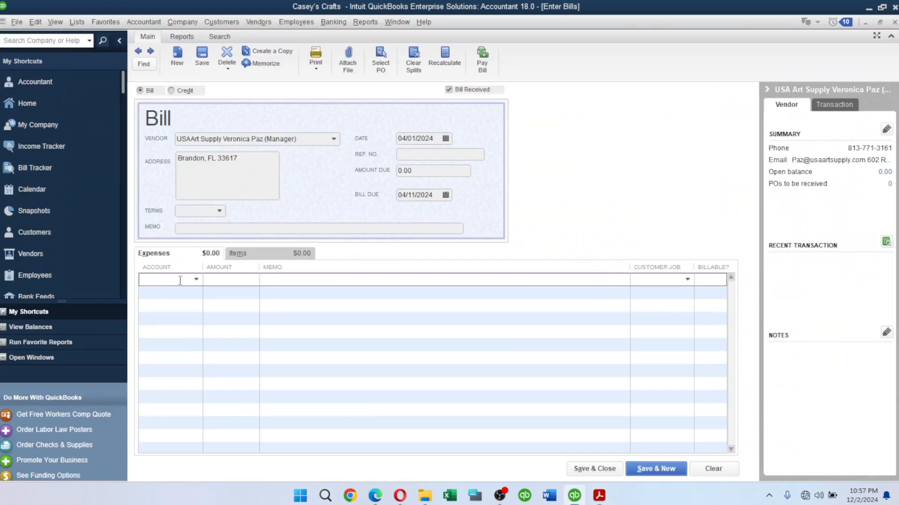
type("Art Displays")
key("Tab")
type("Purchased large glass art display")
key("Tab")
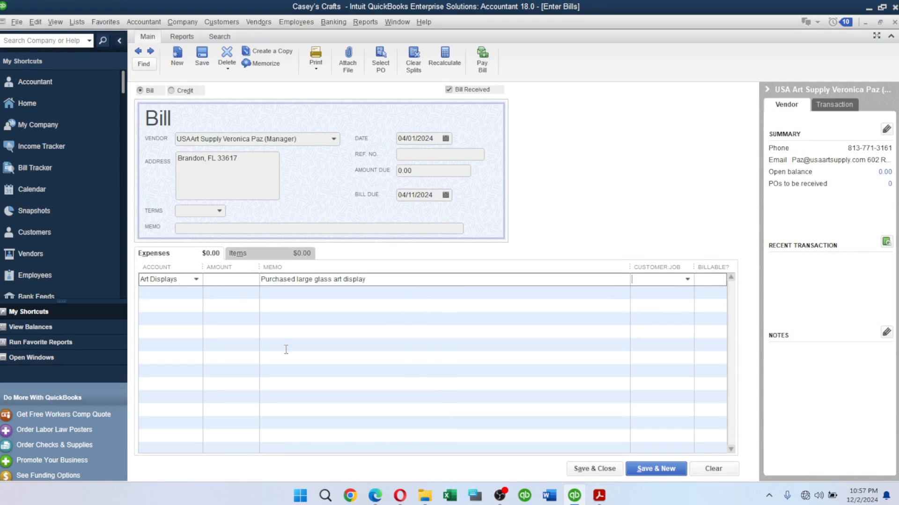
Step: Copy the USA Art Supply amount from Table 11 into the Art Displays expense line, 4,010.99
key("alt+Tab")
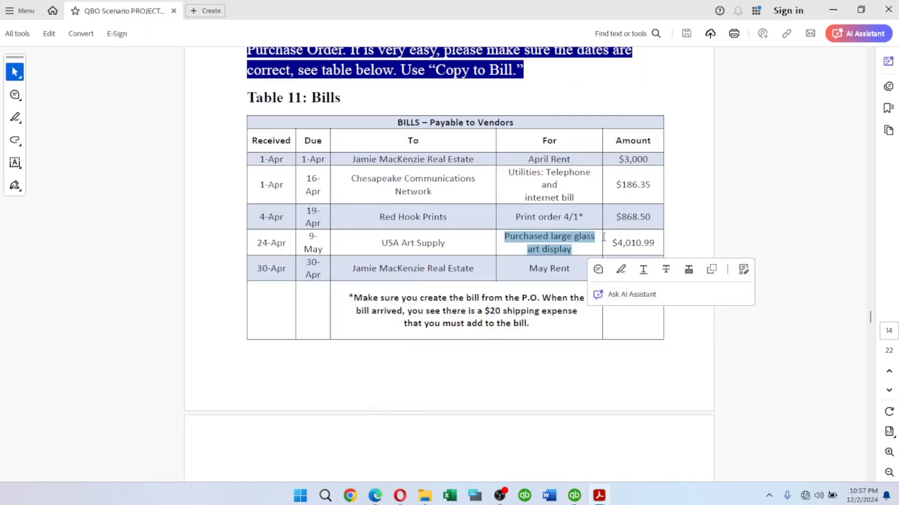
left_click_drag(617, 242, 660, 252)
key("ctrl+c")
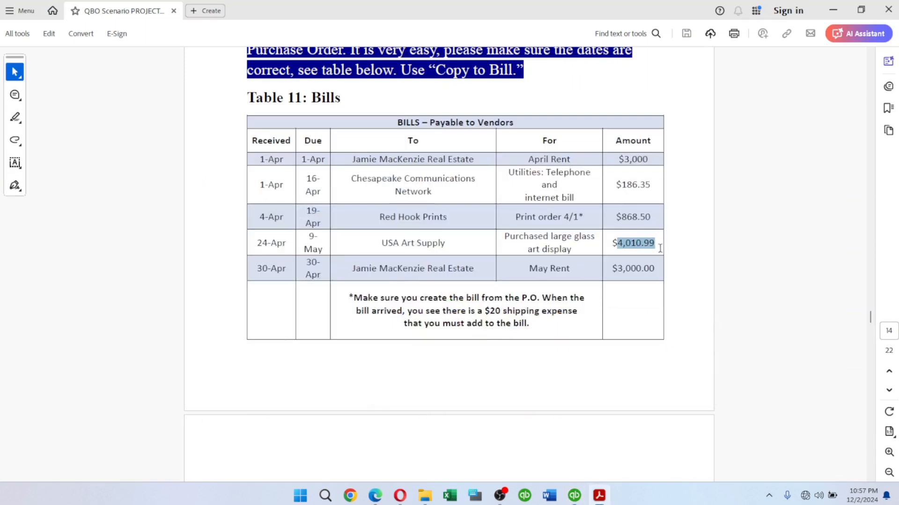
key("alt+Tab")
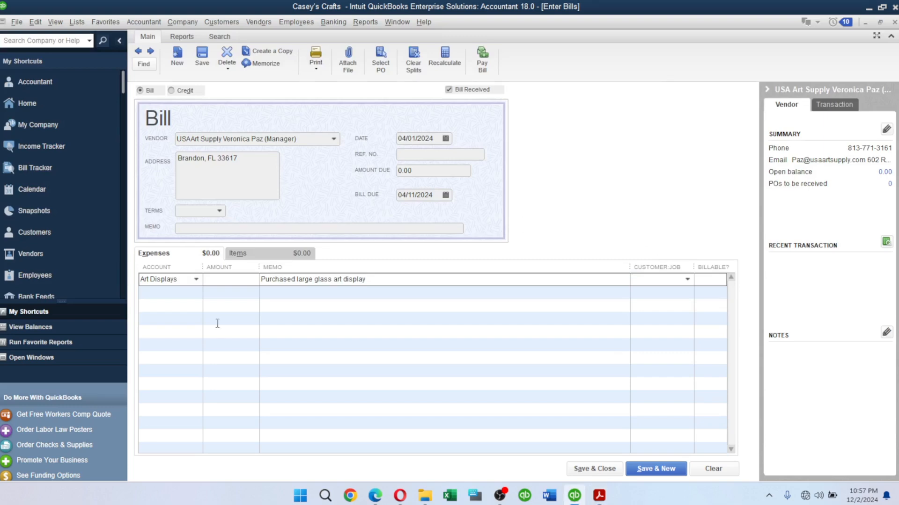
left_click(240, 280)
key("ctrl+v")
Step: Set the USA Art Supply bill's date to 04/24/2024 and due date to 05/19/2024, then save it, accepting the past date
key("alt+Tab")
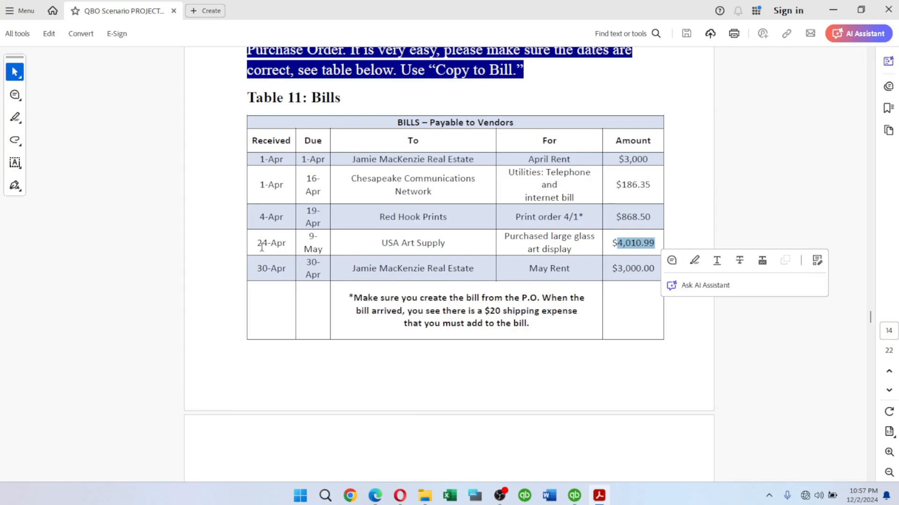
left_click_drag(253, 243, 272, 244)
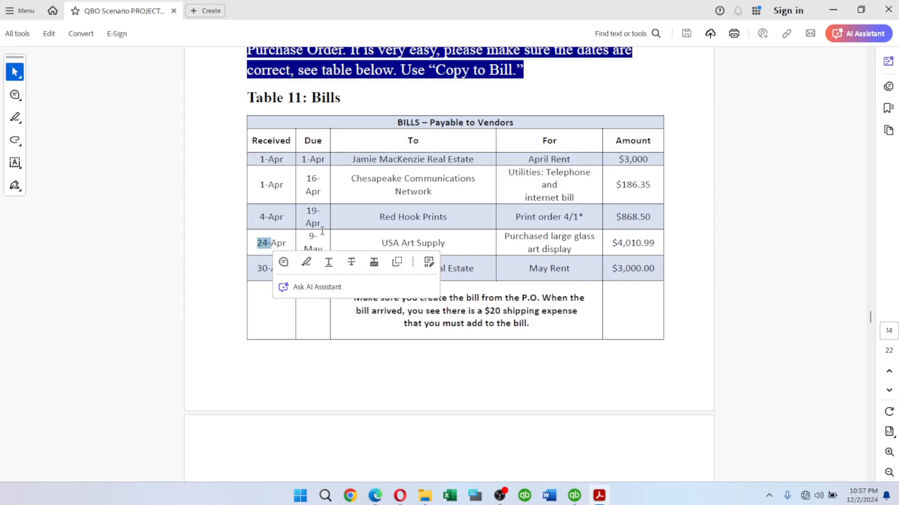
key("alt+Tab")
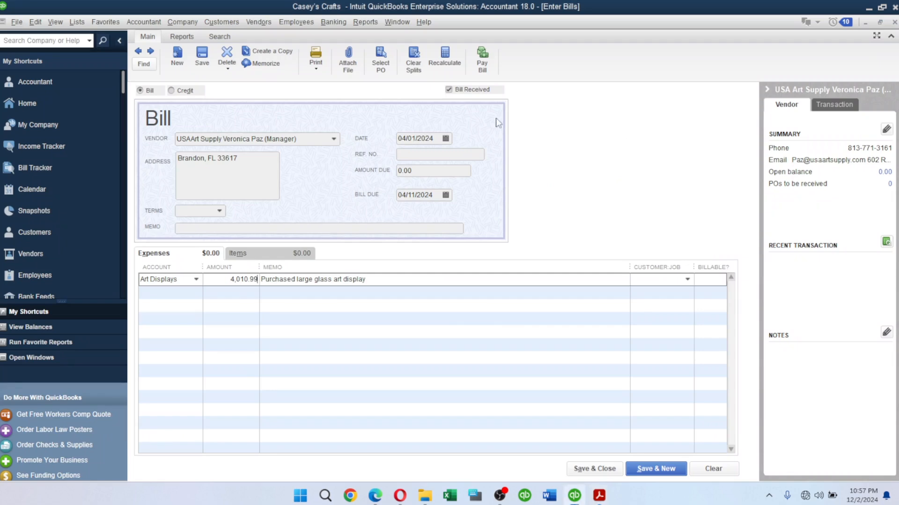
left_click(445, 139)
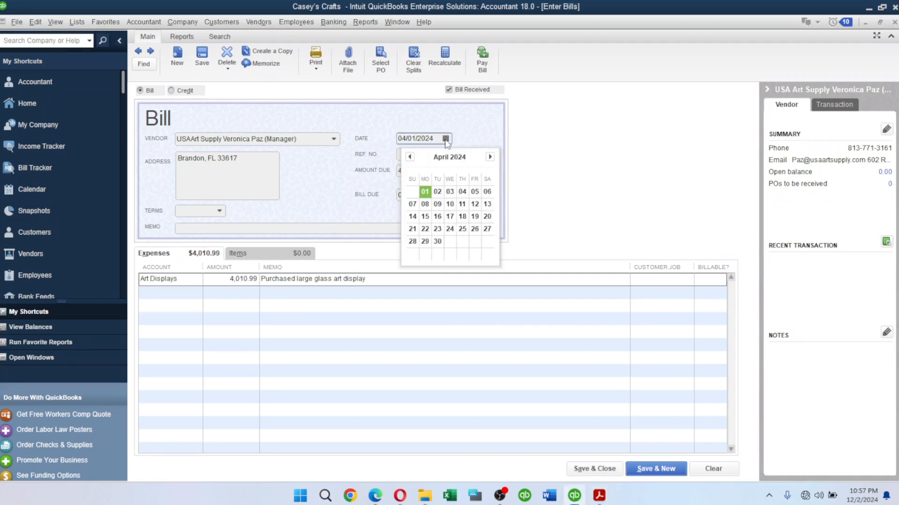
left_click(450, 230)
left_click(446, 195)
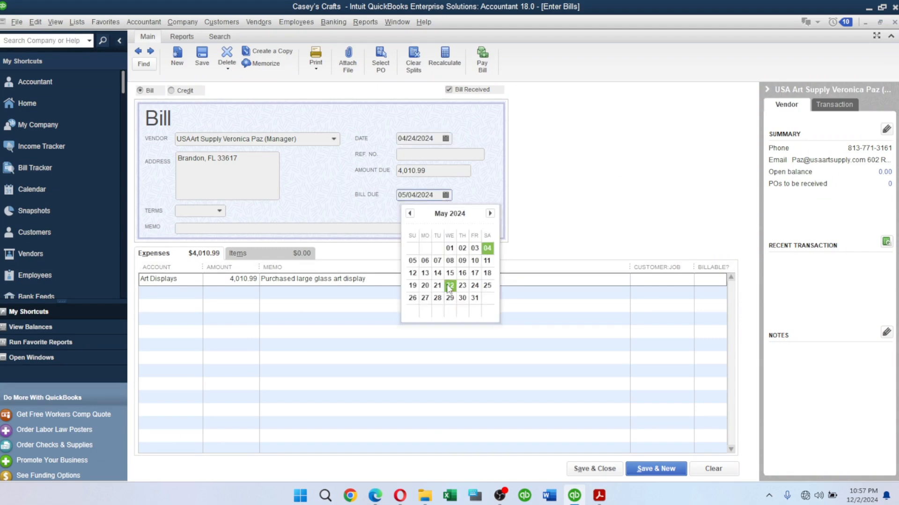
left_click(417, 290)
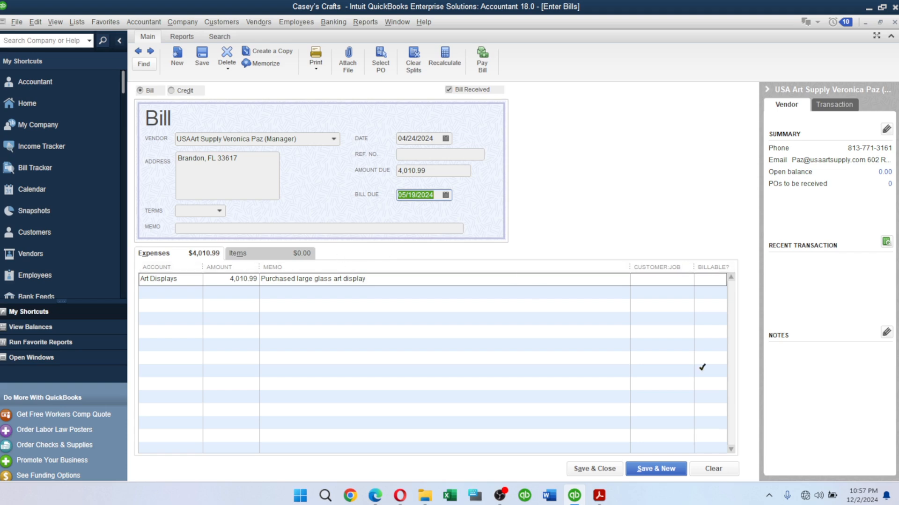
left_click(653, 469)
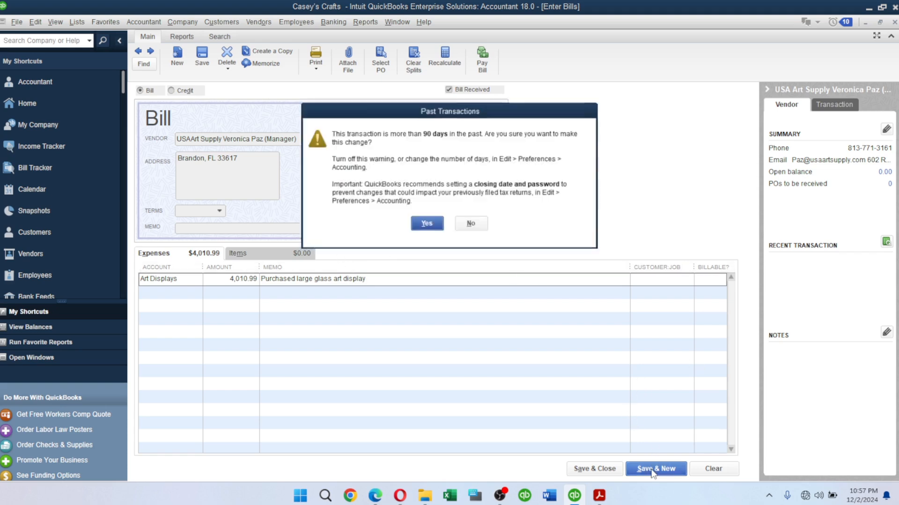
left_click(435, 224)
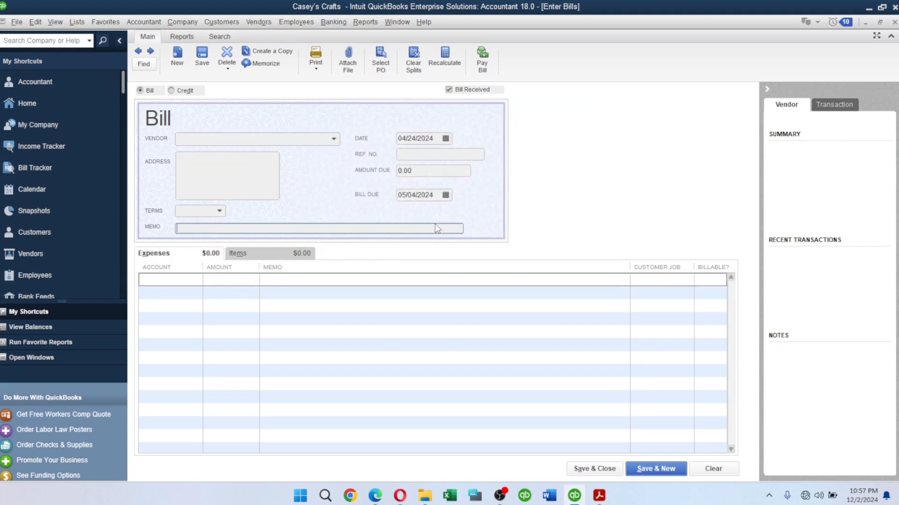
key("alt+Tab")
left_click(578, 265)
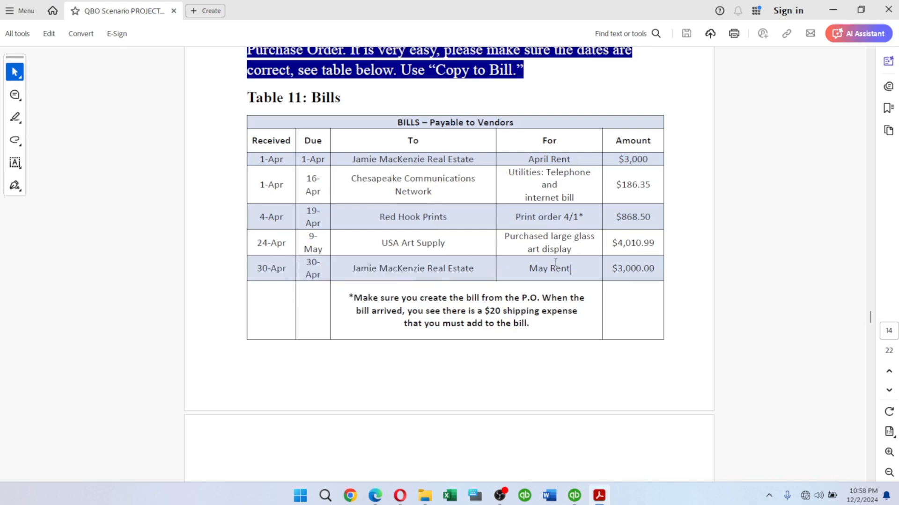
key("alt+Tab")
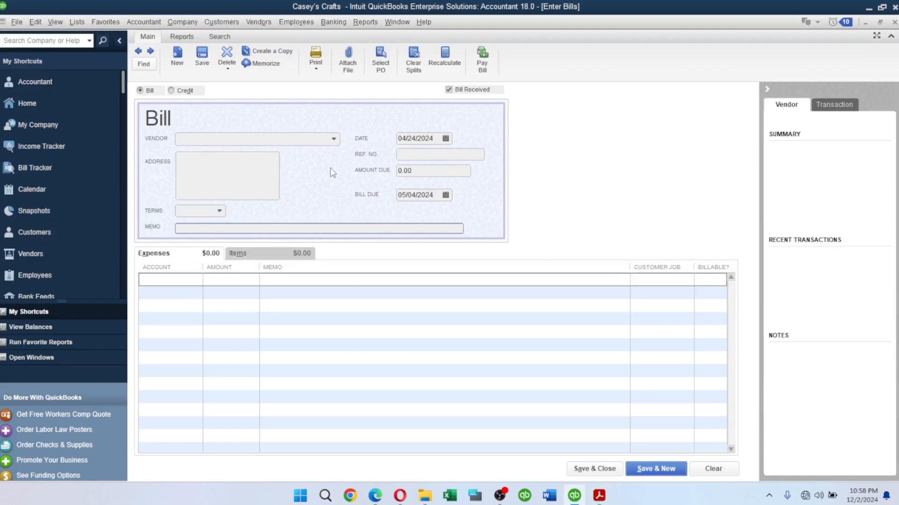
left_click(280, 139)
type("J")
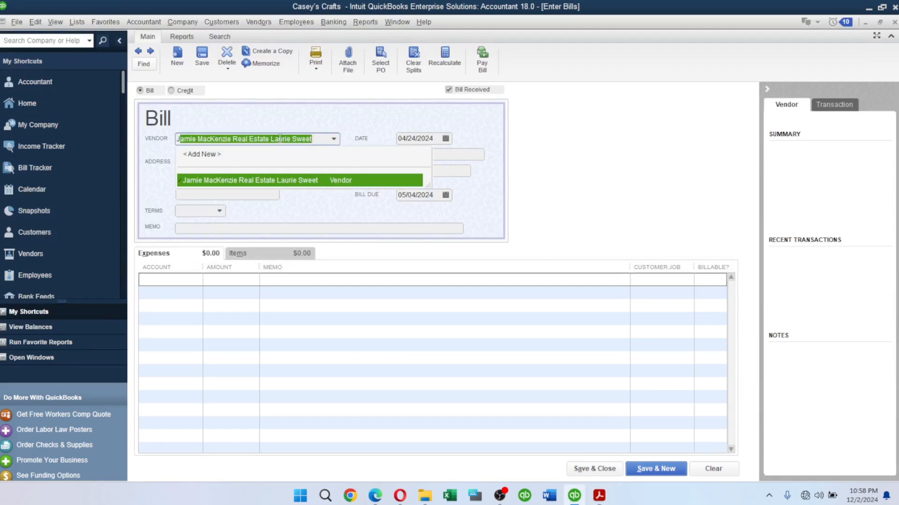
key("Tab")
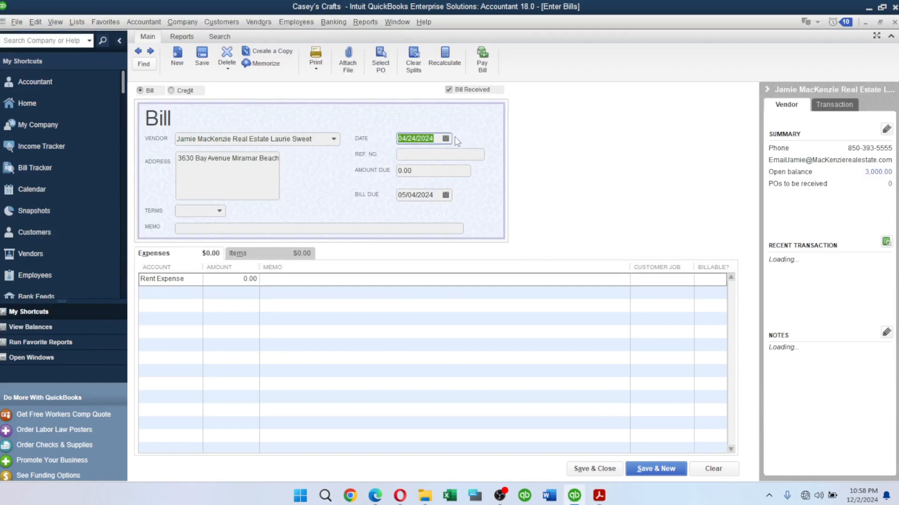
Step: Set both the date and the due date of the May rent bill to 04/30/2024
left_click(445, 139)
left_click(438, 243)
left_click(445, 196)
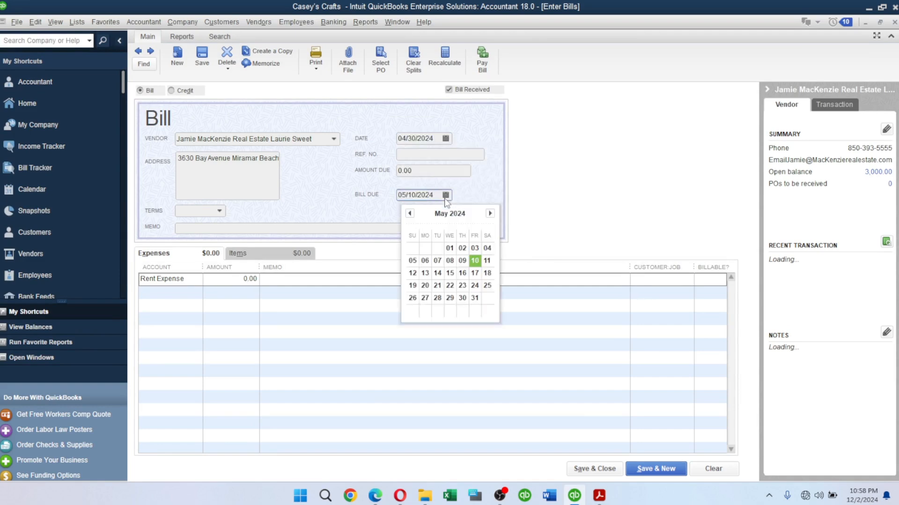
left_click(409, 214)
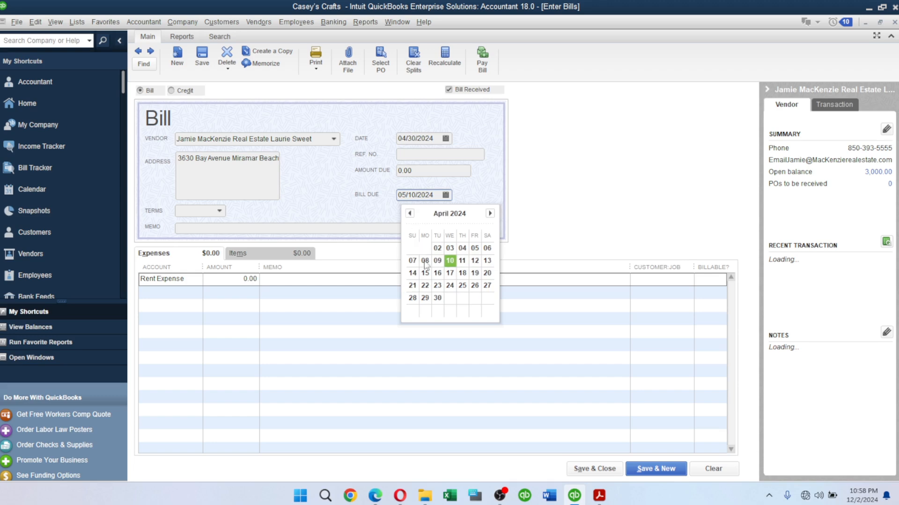
left_click(437, 298)
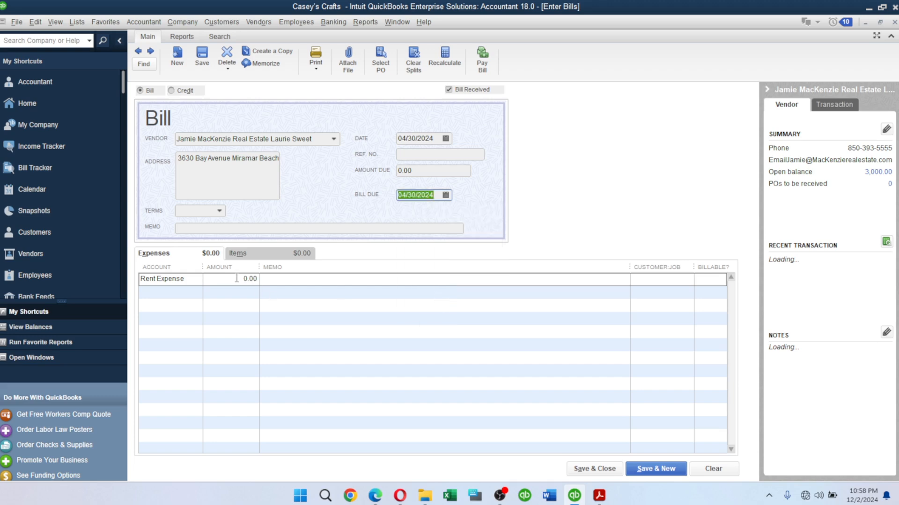
Step: Enter 3000 and the memo "May rent 2024" on the Rent Expense line, then save the bill, accepting the past date
left_click(232, 279)
type("3000")
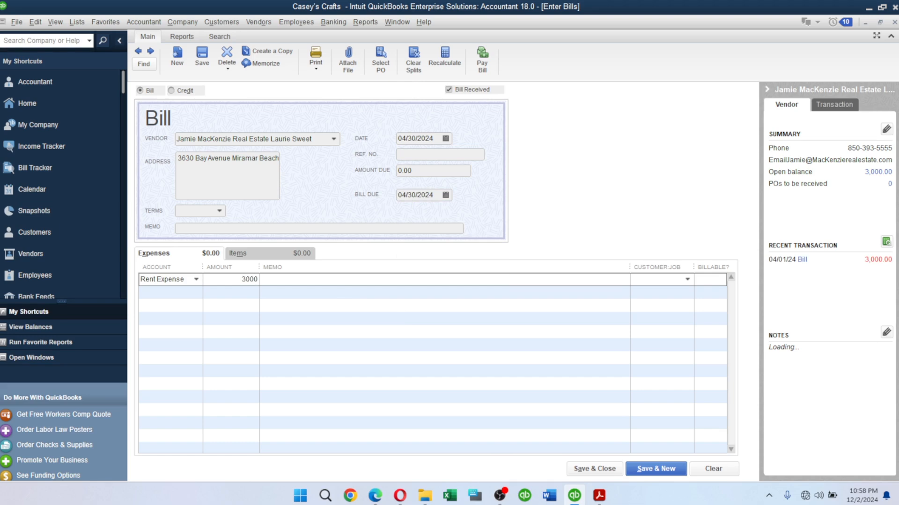
key("Tab")
type("May rent 2024")
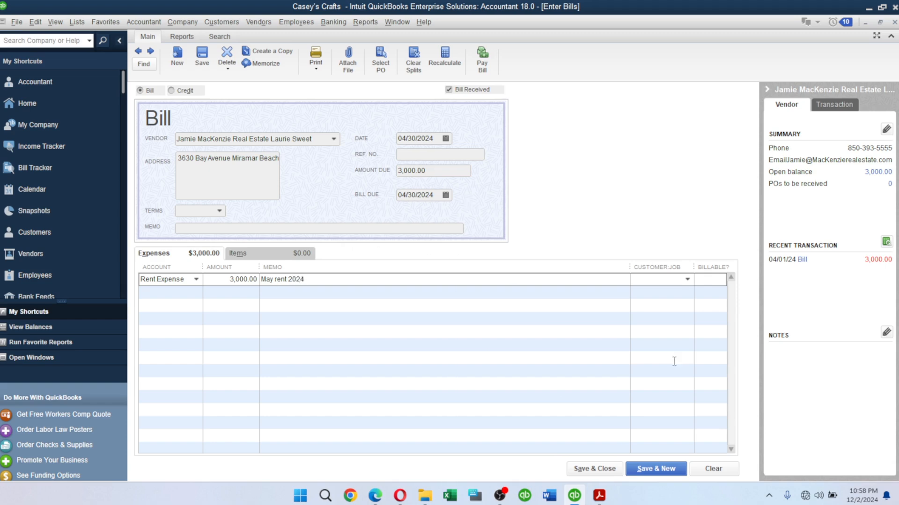
left_click(654, 469)
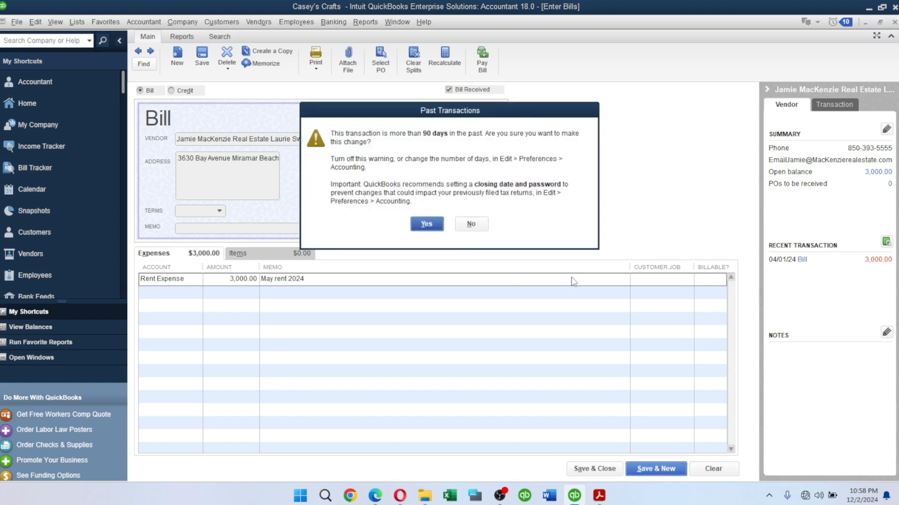
left_click(432, 225)
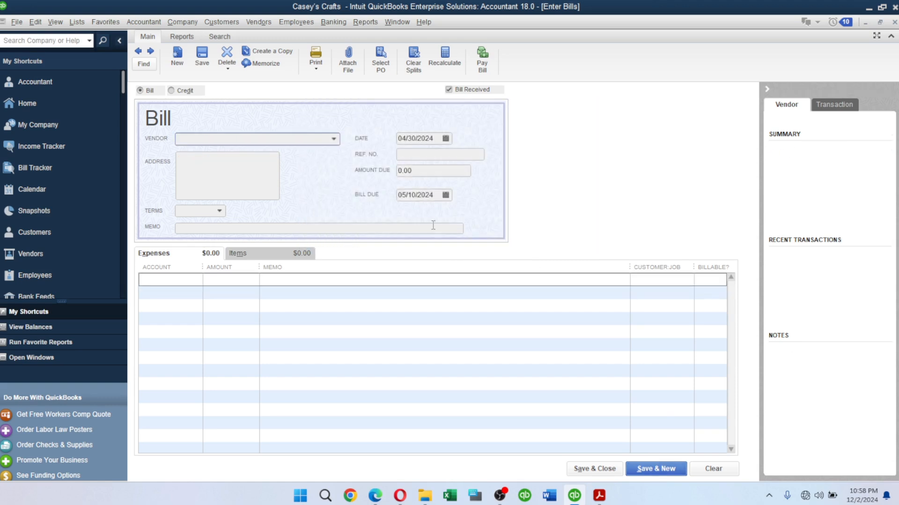
Step: Review the purchase-order and shipping expense note under Table 11 in the project PDF, and read the Step 10 instructions for April transactions
key("alt+Tab")
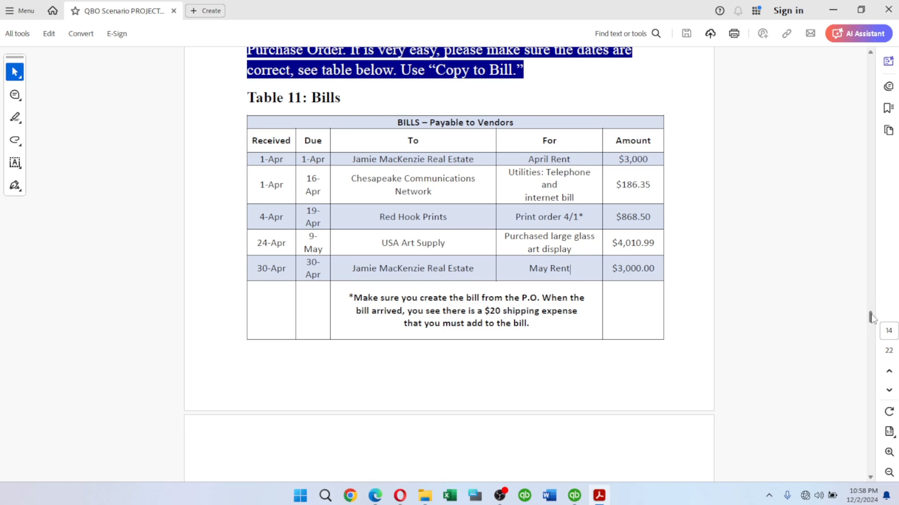
mouse_move(872, 326)
left_mouse_down()
mouse_move(866, 295)
mouse_move(866, 313)
left_mouse_up()
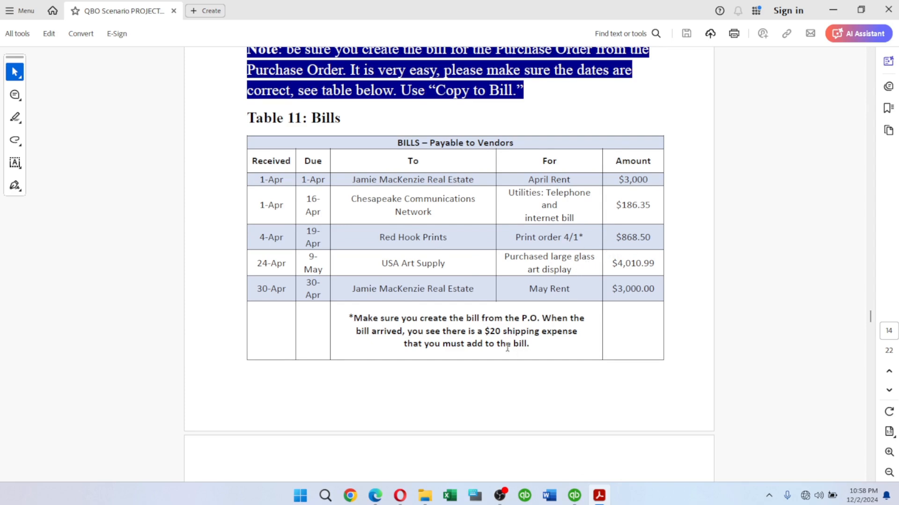
left_click_drag(494, 332, 550, 336)
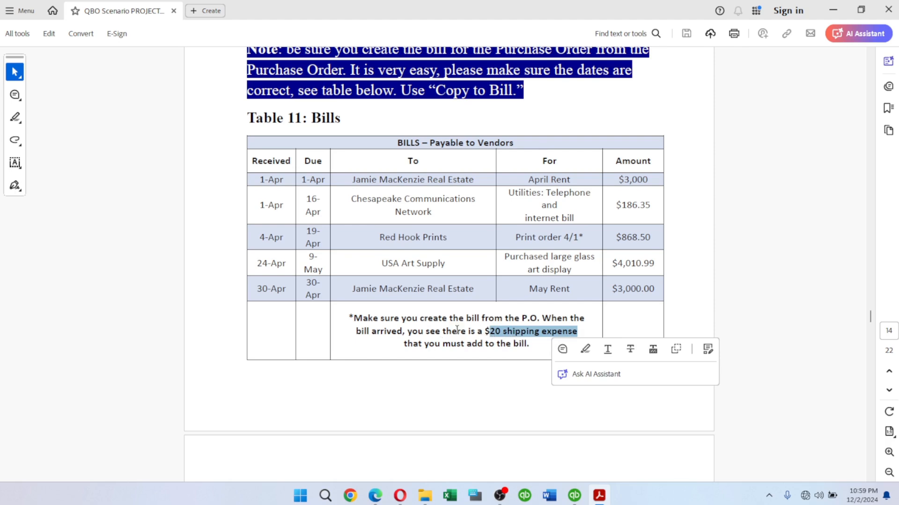
left_click_drag(870, 316, 873, 327)
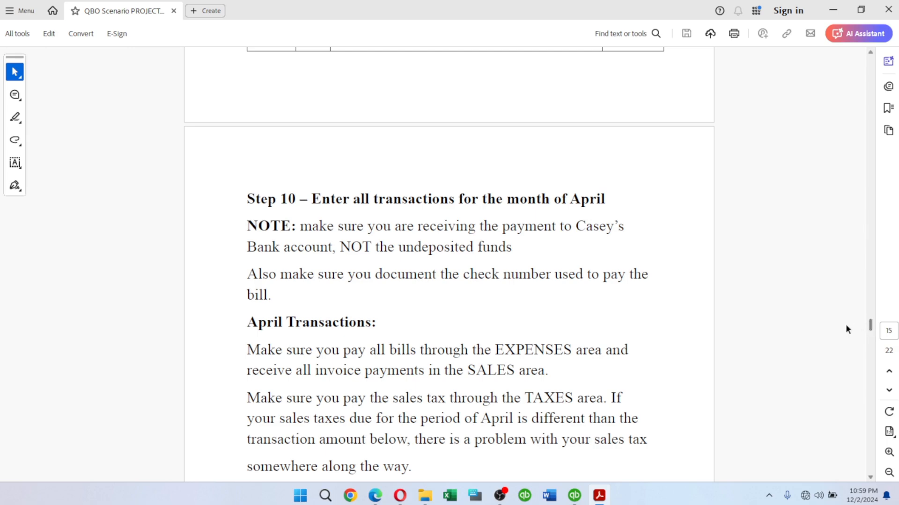
scroll(871, 329, "down", 1)
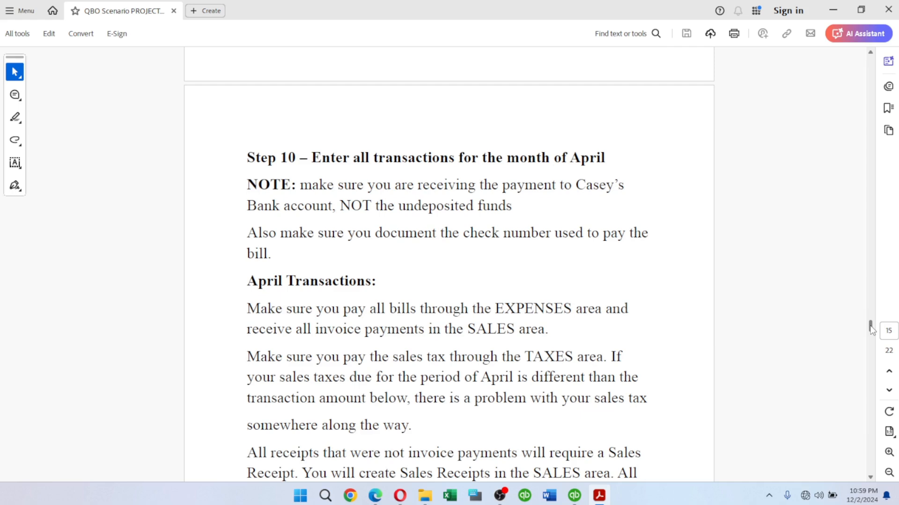